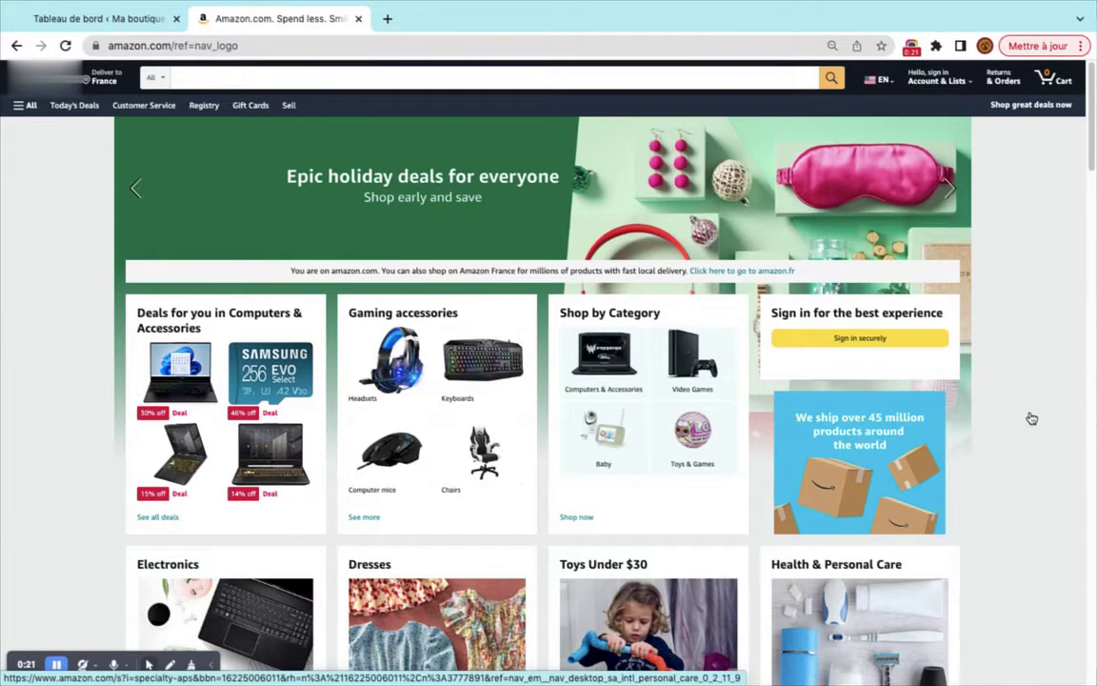
Look over the installed browser extensions list, then close it.
click(935, 45)
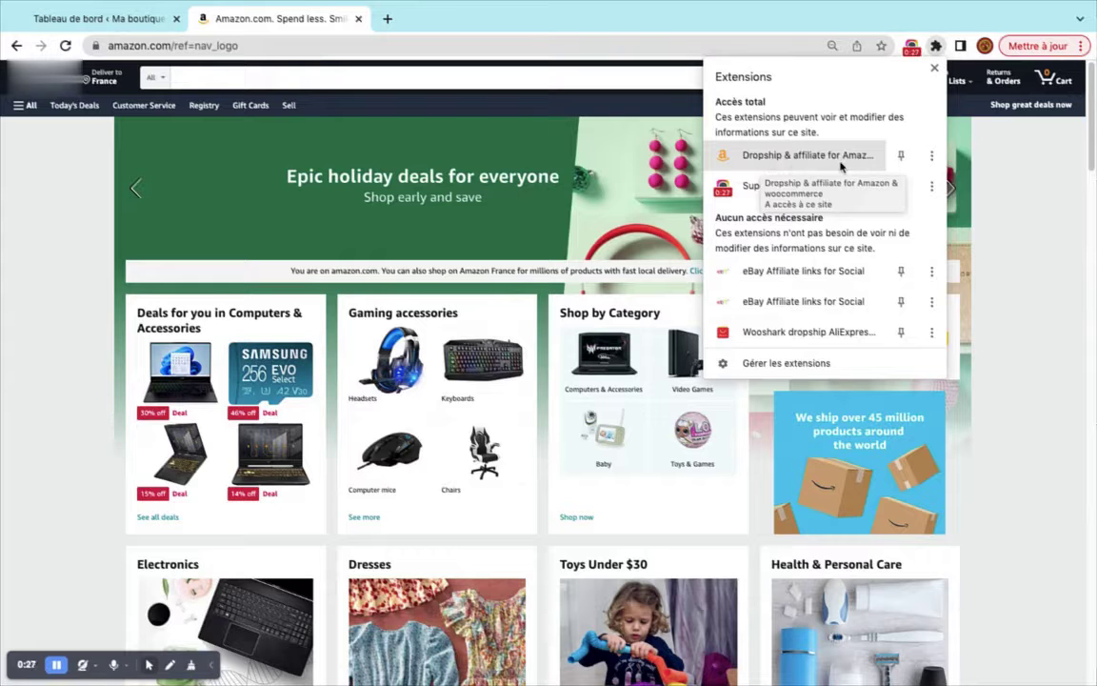
click(1037, 236)
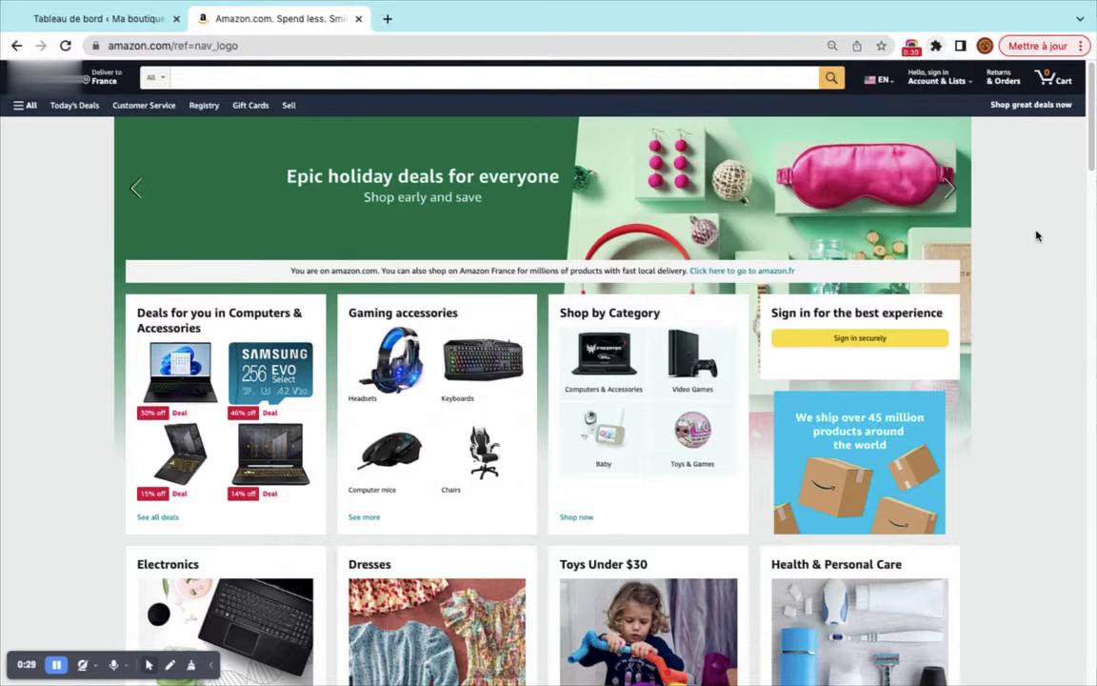
scroll(544, 441, down, 3)
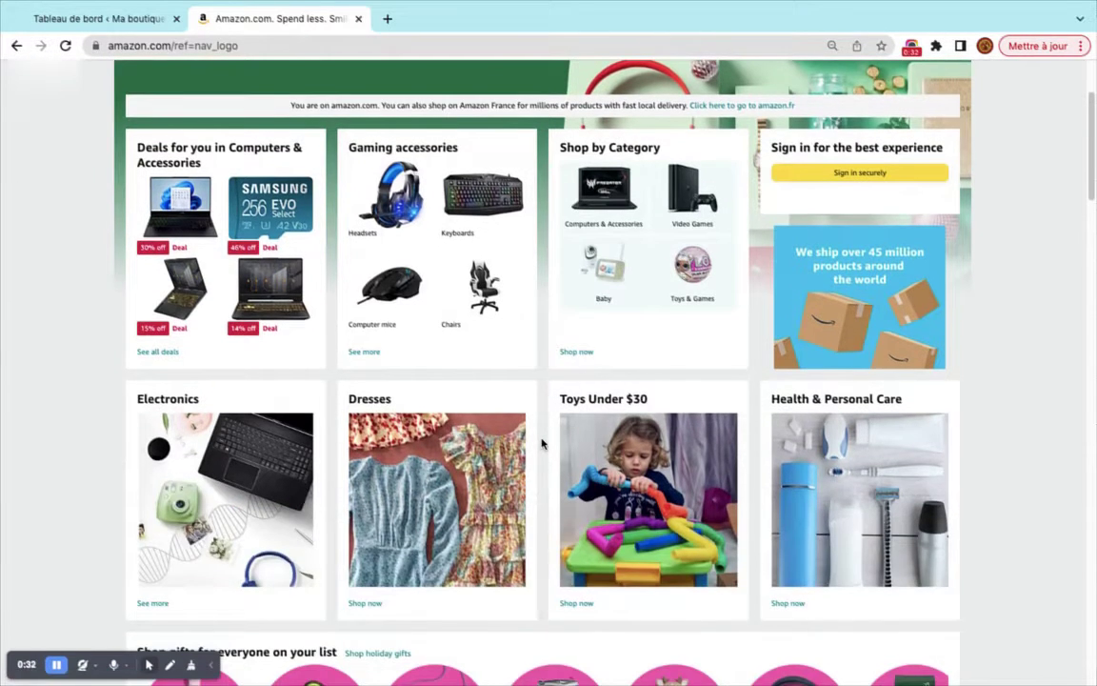
scroll(541, 443, up, 4)
Search Amazon for 'adidas shoes men' and open the Lite Racer Adapt 4.0 listing.
click(326, 78)
text(ad)
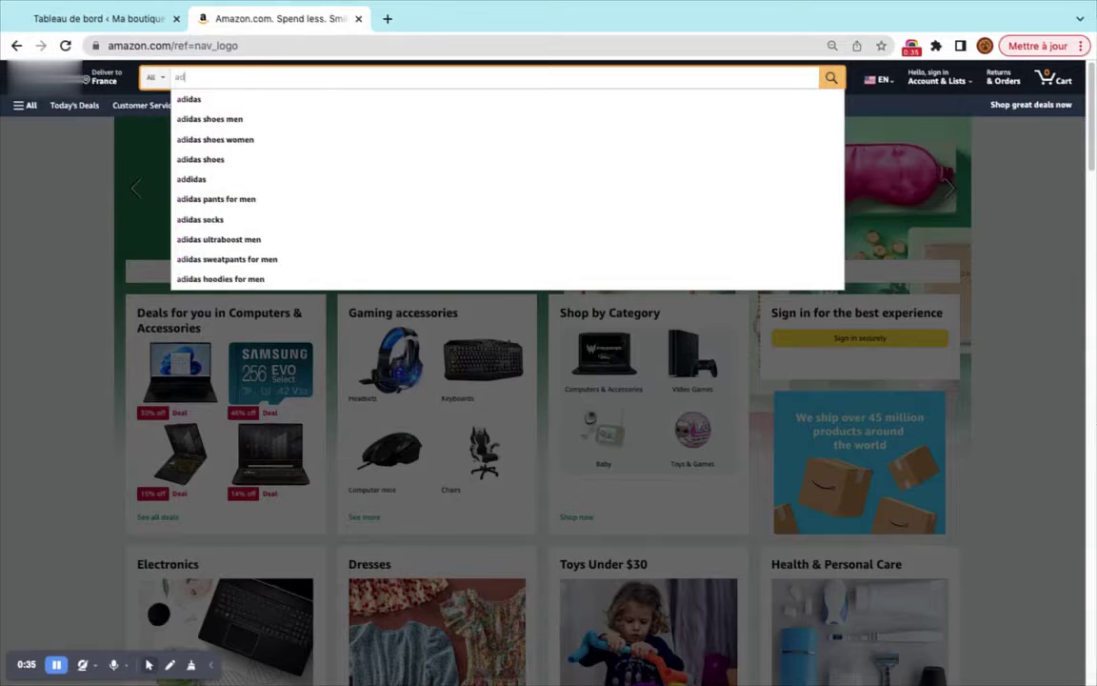
click(276, 118)
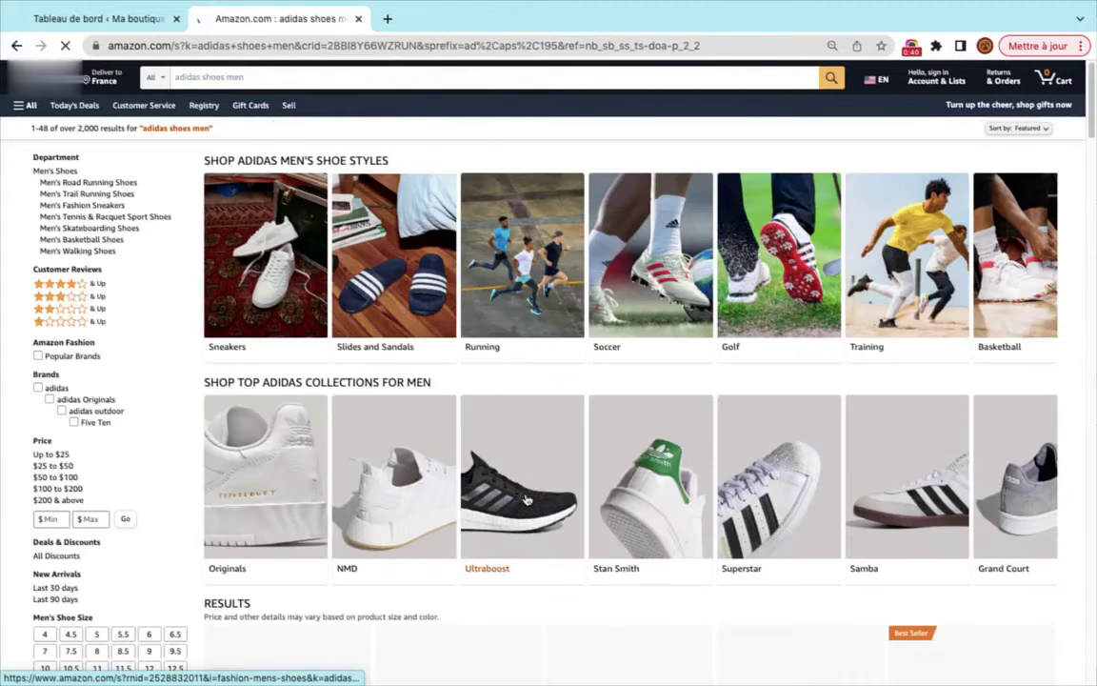
scroll(522, 499, down, 5)
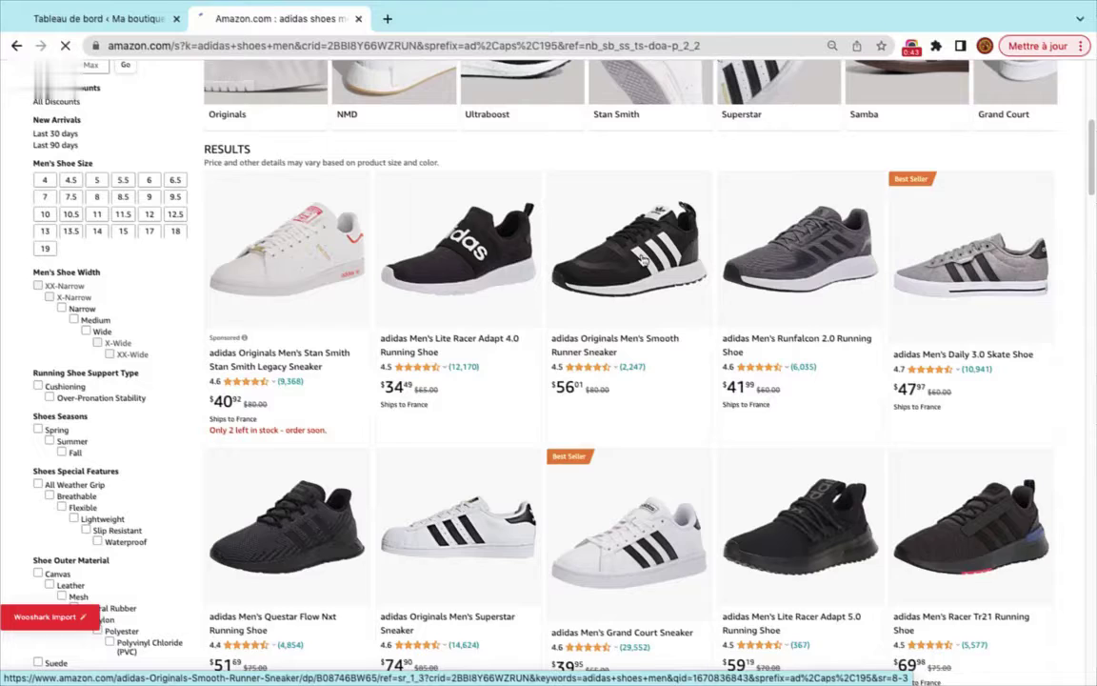
click(474, 283)
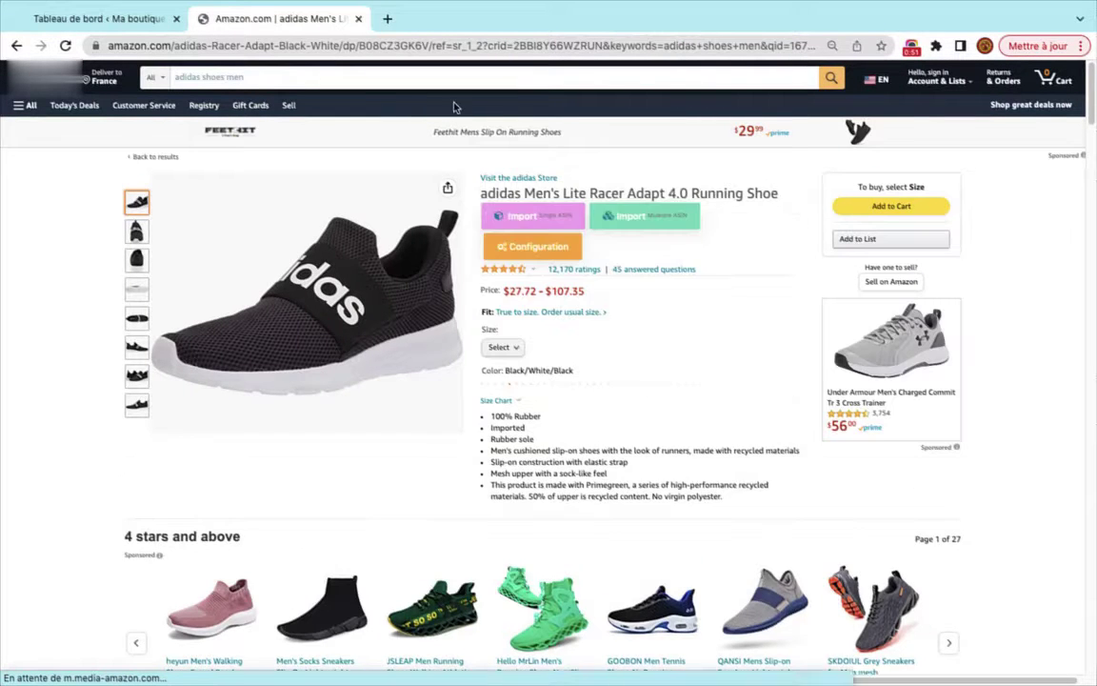
Check the stored affiliate ID under Single import Preferences, then close the settings.
click(552, 249)
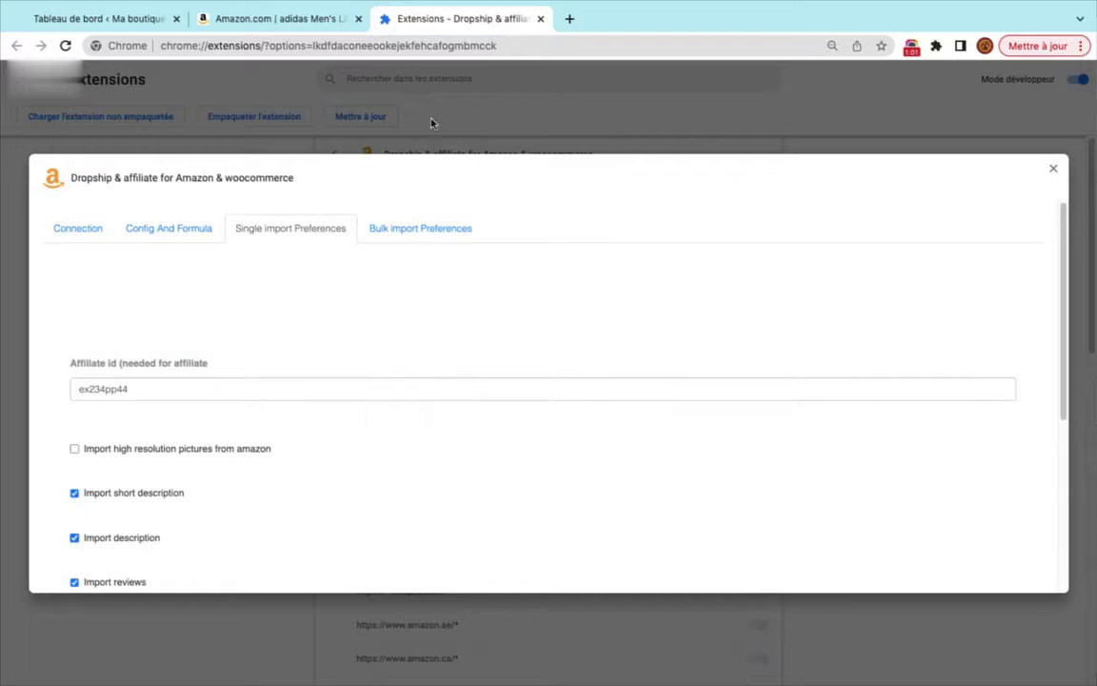
drag(158, 390, 43, 387)
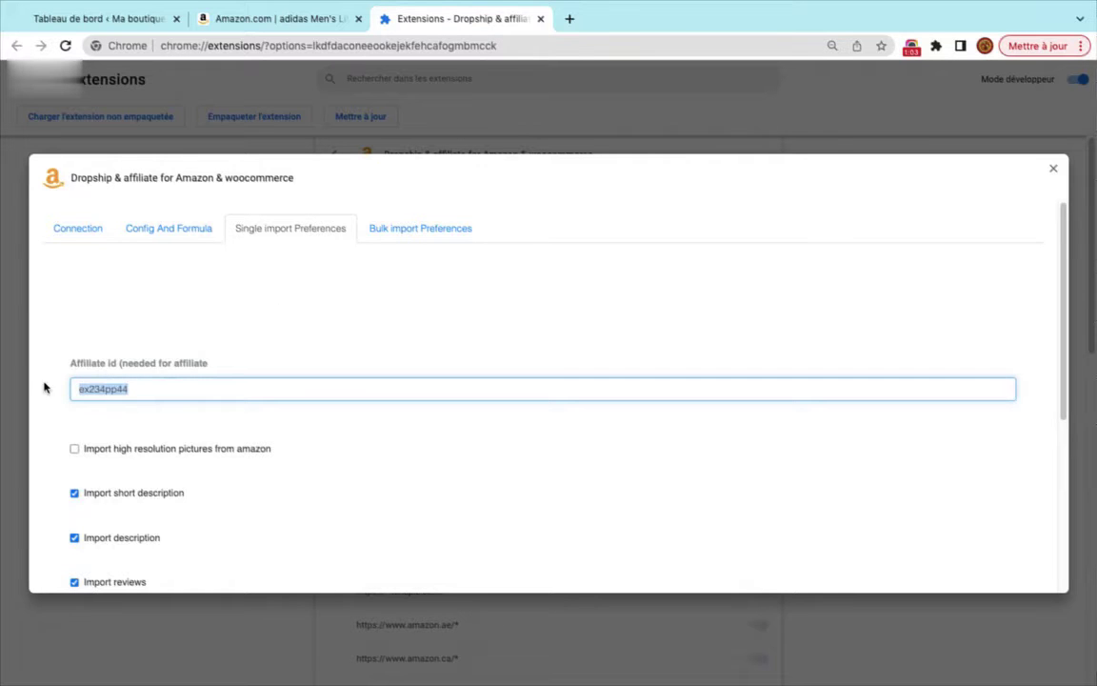
click(541, 19)
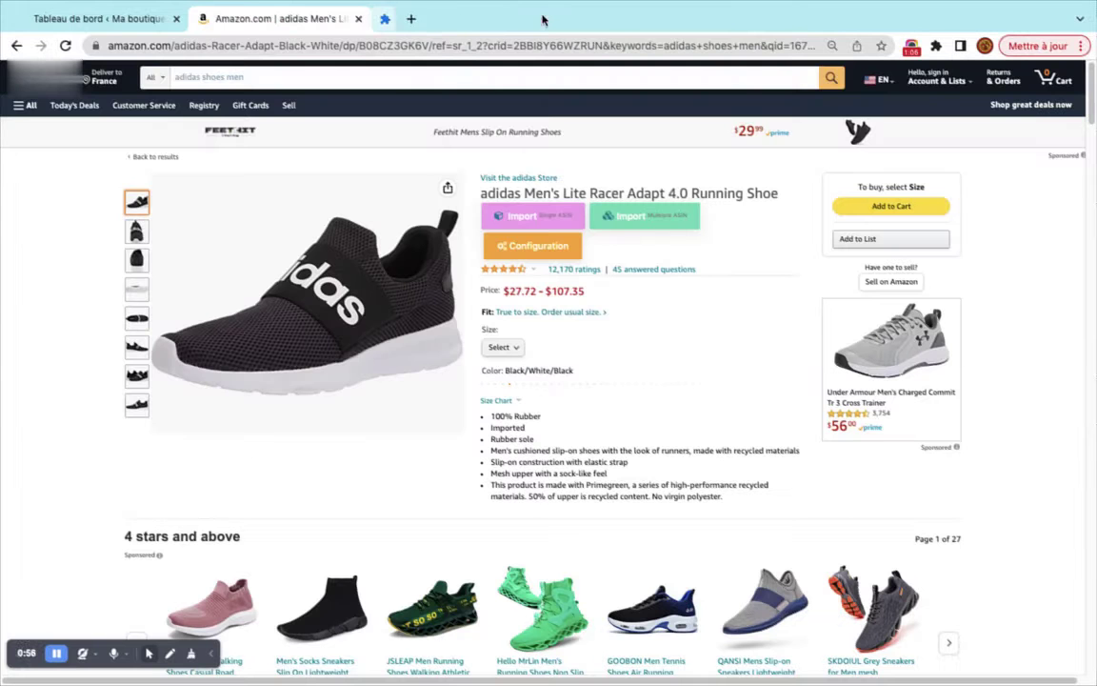
Open the import dialog for the Lite Racer shoe and preview its Description and Gallery options.
click(534, 223)
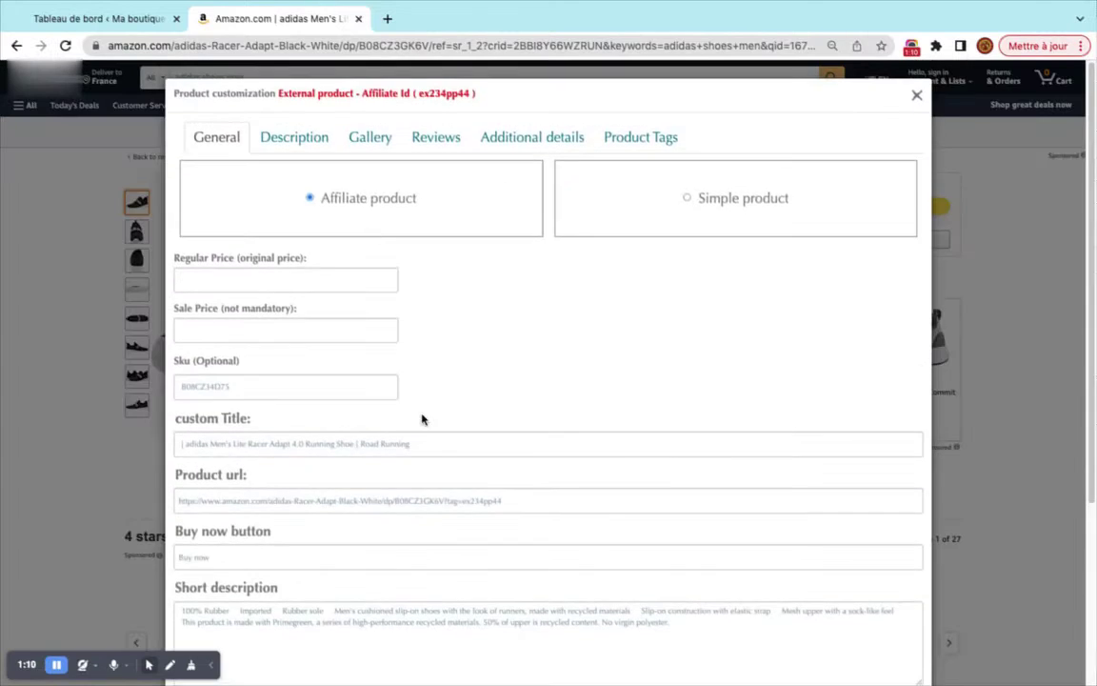
scroll(421, 419, down, 3)
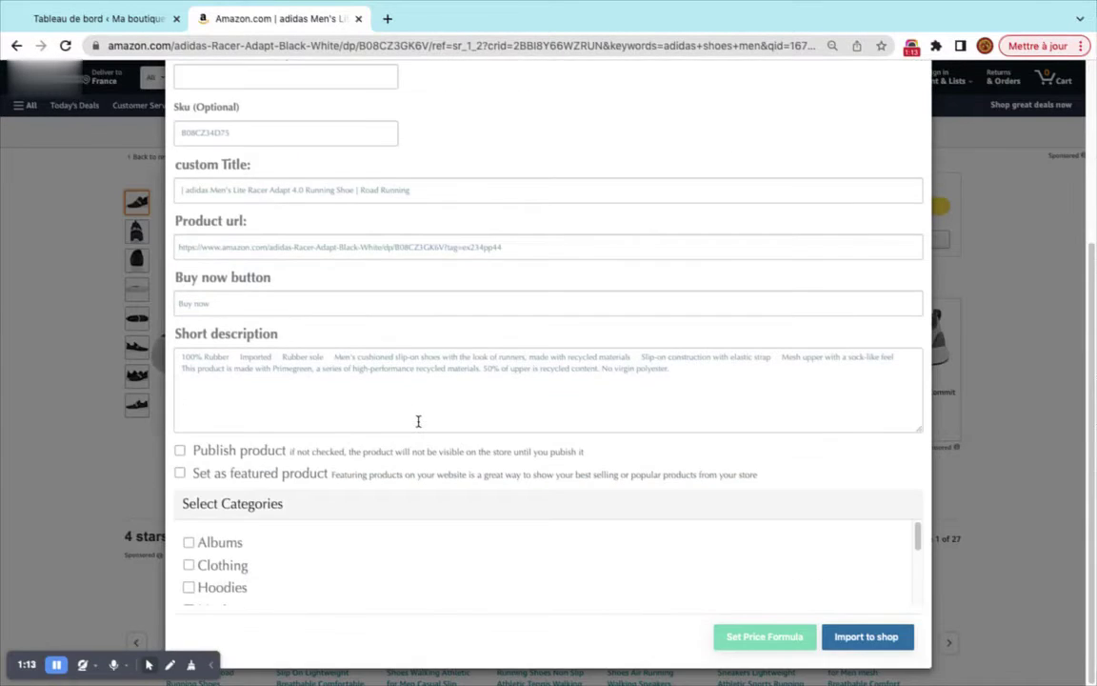
scroll(379, 276, up, 3)
click(301, 139)
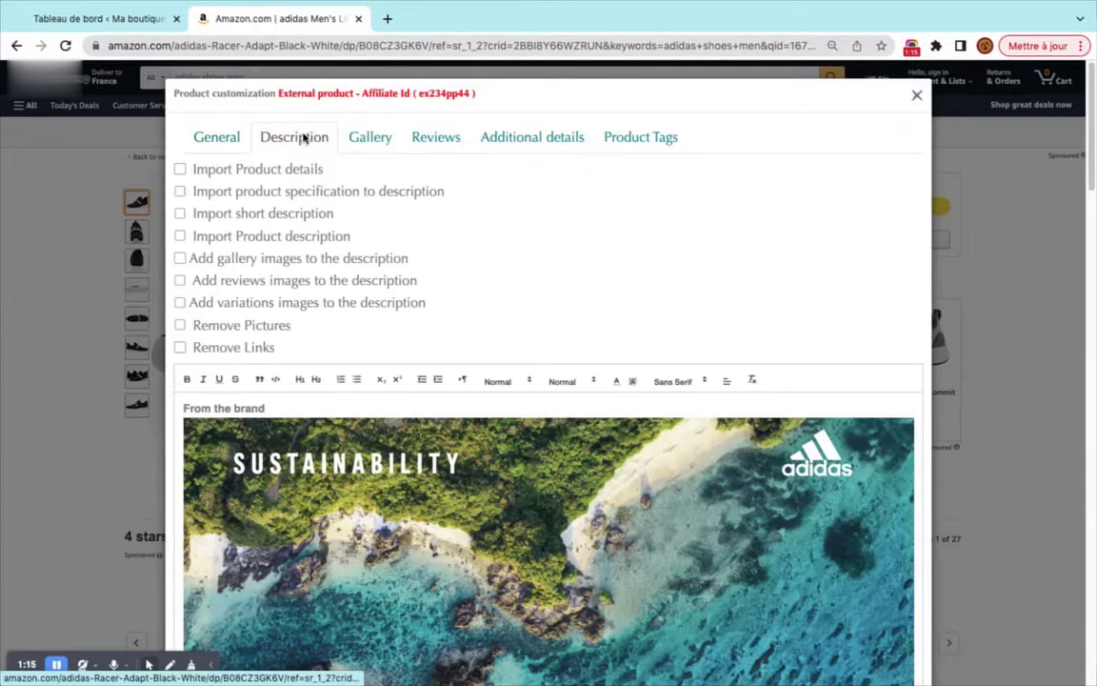
click(367, 138)
click(228, 141)
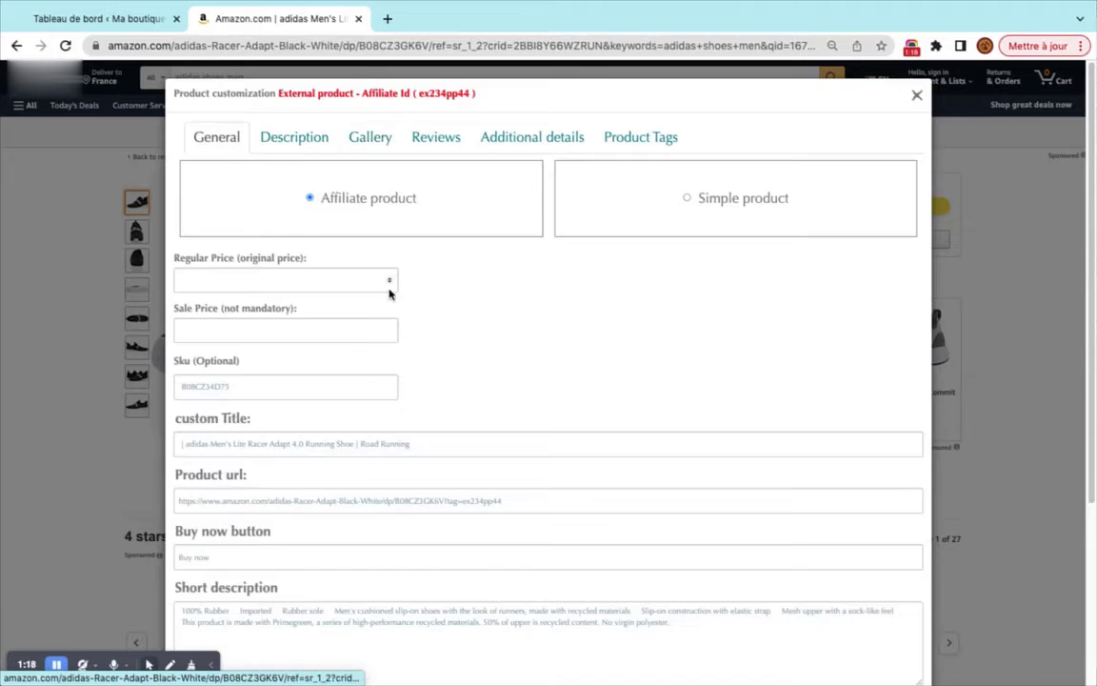
Review the Description, Gallery, Reviews, Additional details and Product Tags options, then check WordPress.
scroll(433, 314, down, 3)
scroll(407, 338, up, 2)
scroll(406, 338, up, 2)
click(295, 137)
click(371, 138)
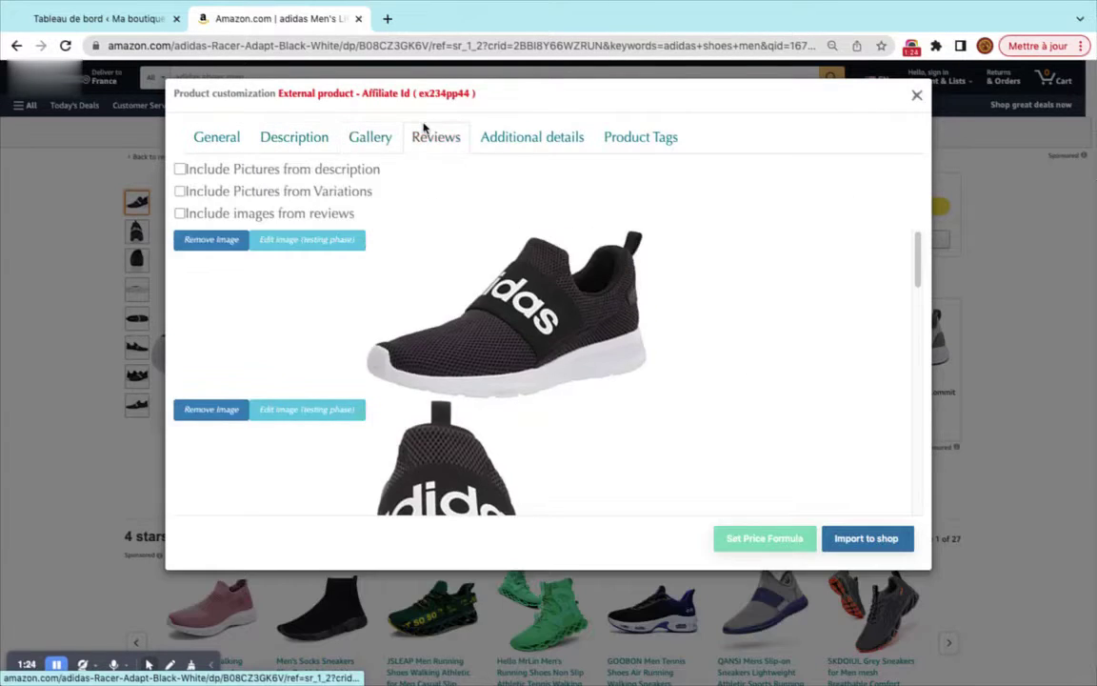
click(438, 137)
click(522, 136)
click(621, 135)
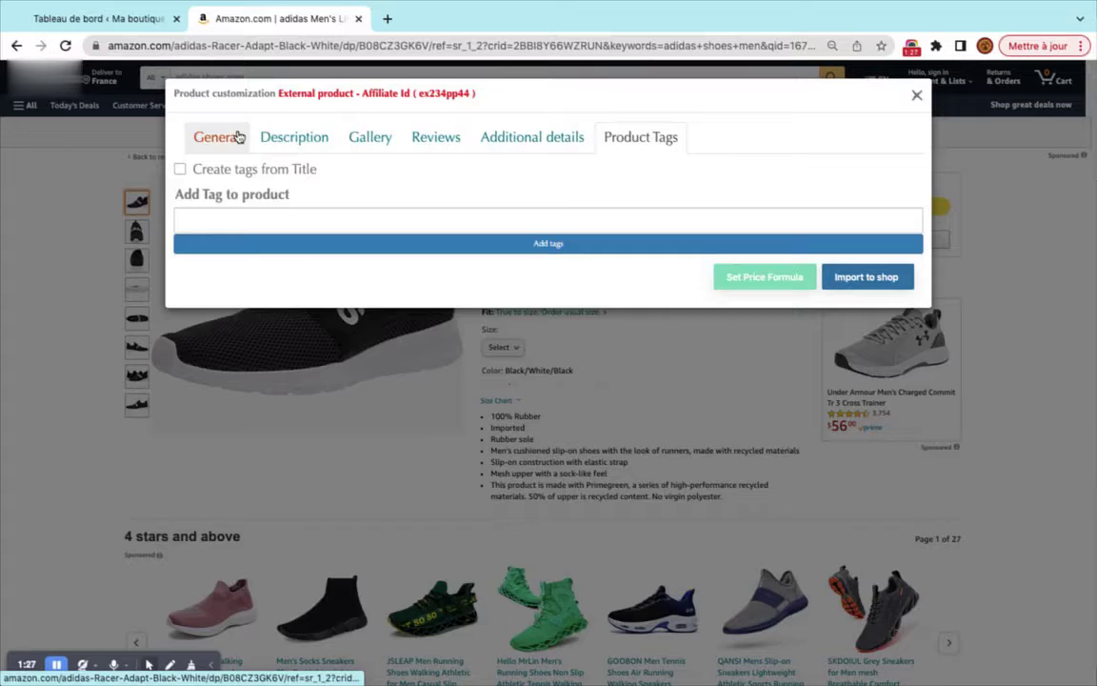
click(201, 139)
scroll(923, 602, down, 3)
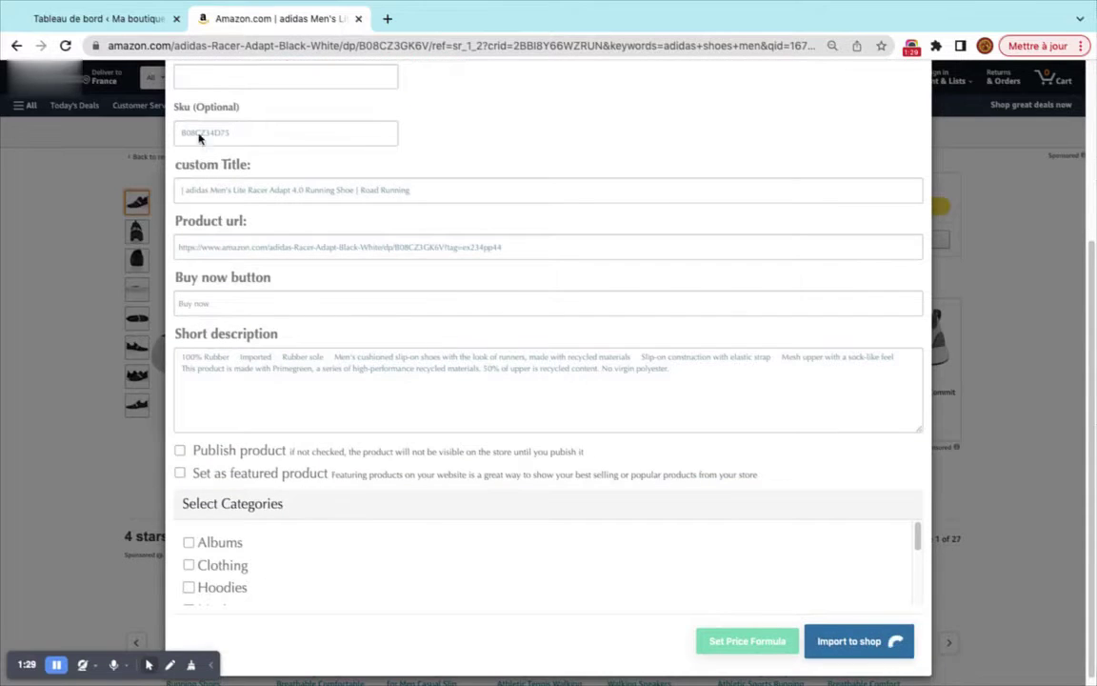
click(114, 19)
click(271, 18)
Find the imported adidas draft under All Products and preview it on the storefront.
click(95, 18)
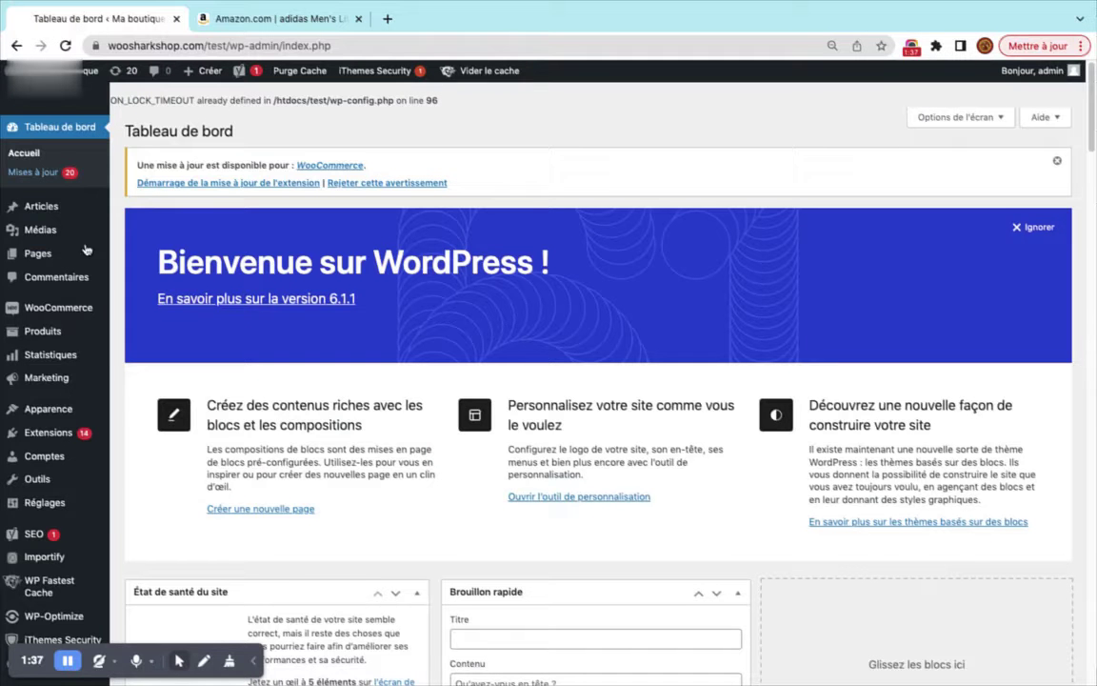
click(55, 335)
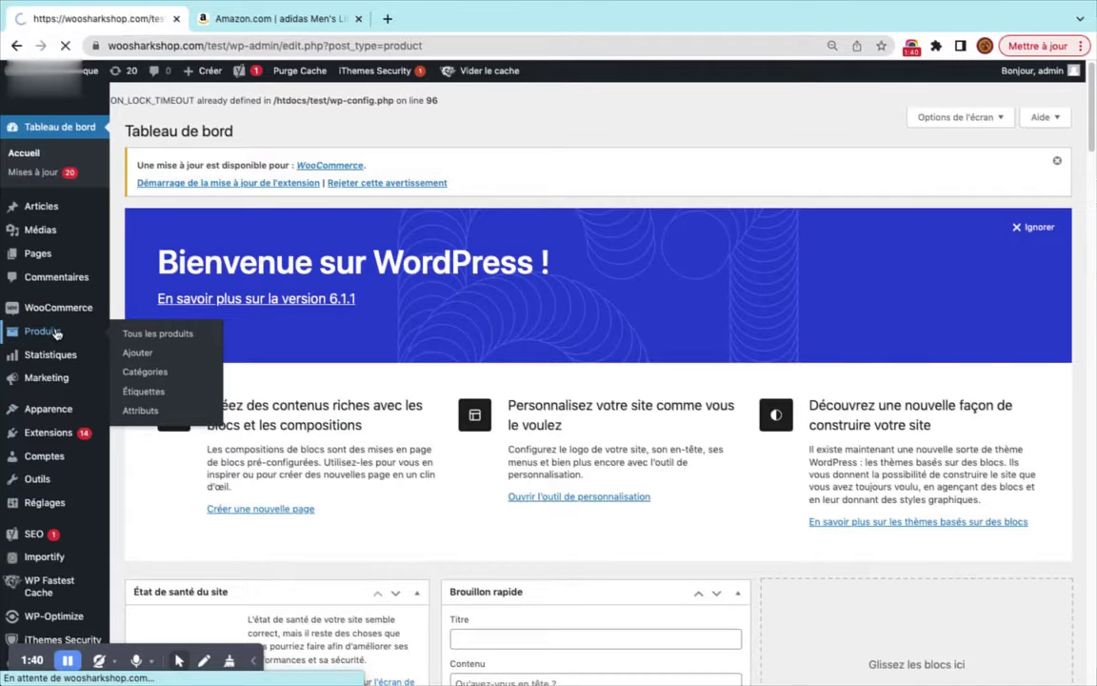
scroll(152, 405, down, 1)
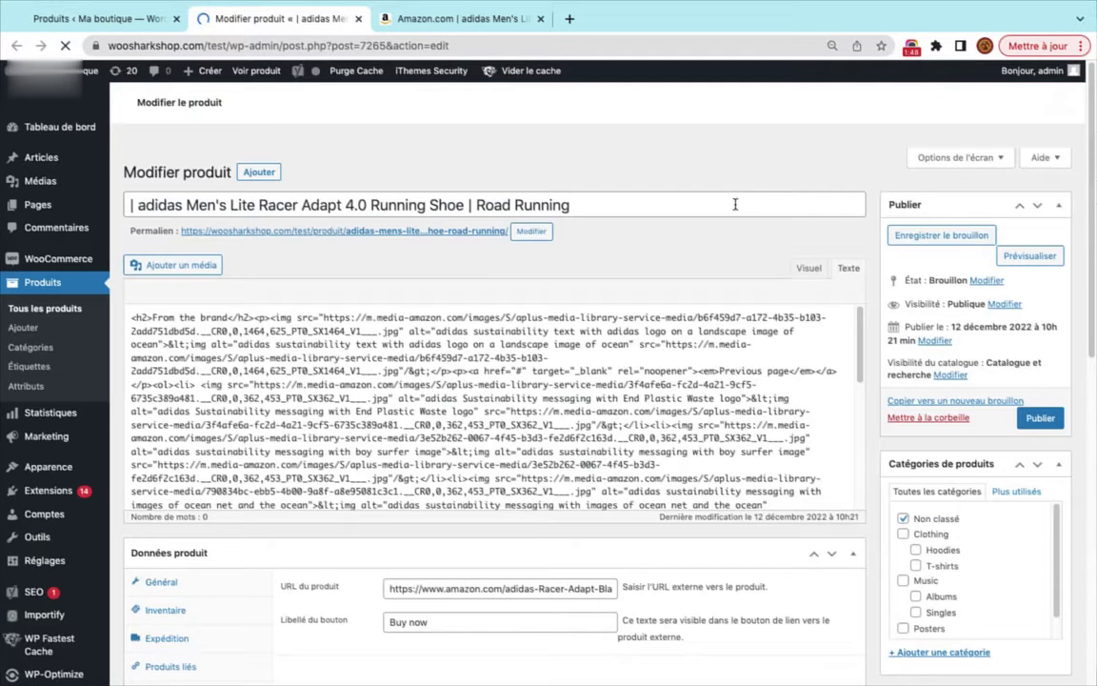
click(1030, 256)
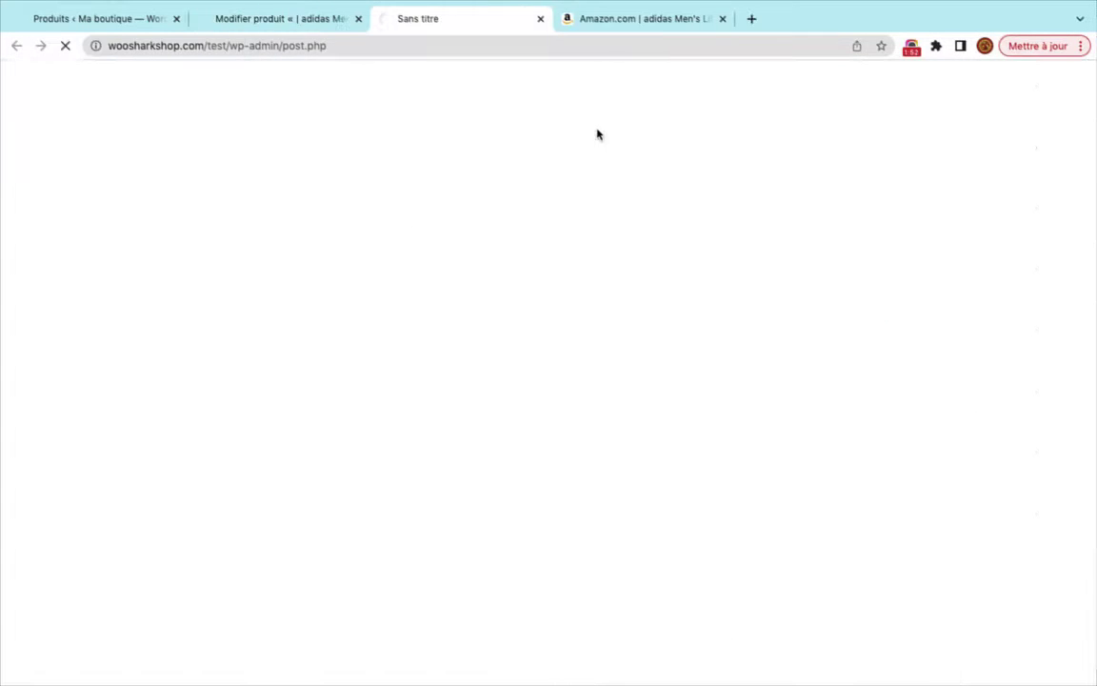
click(358, 19)
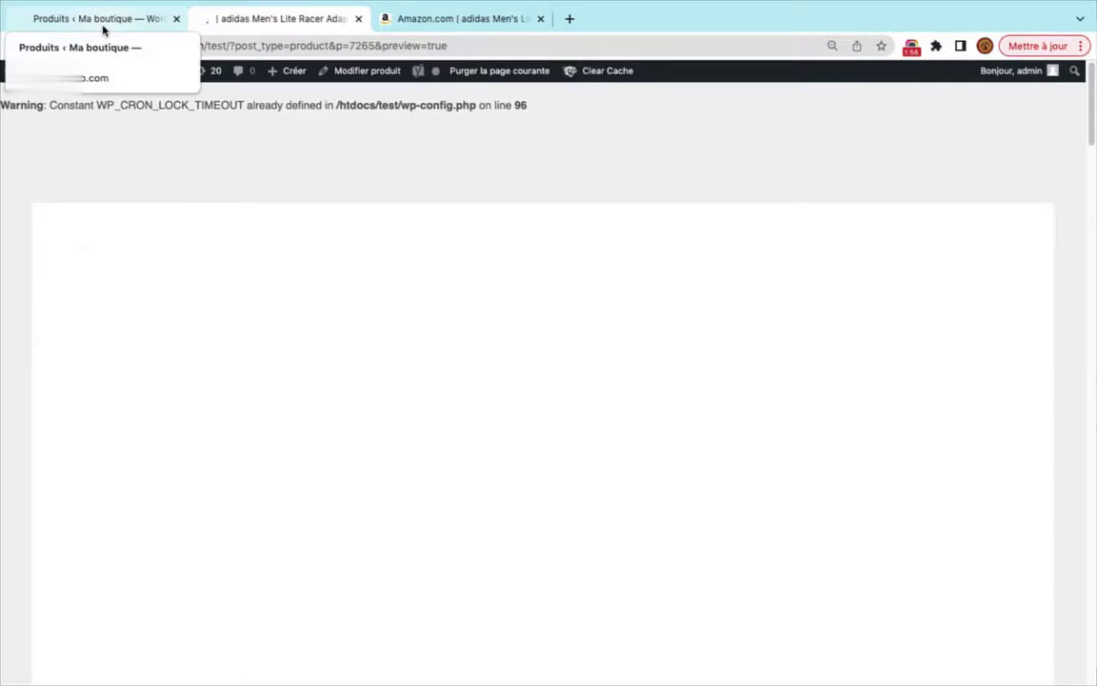
scroll(450, 483, down, 3)
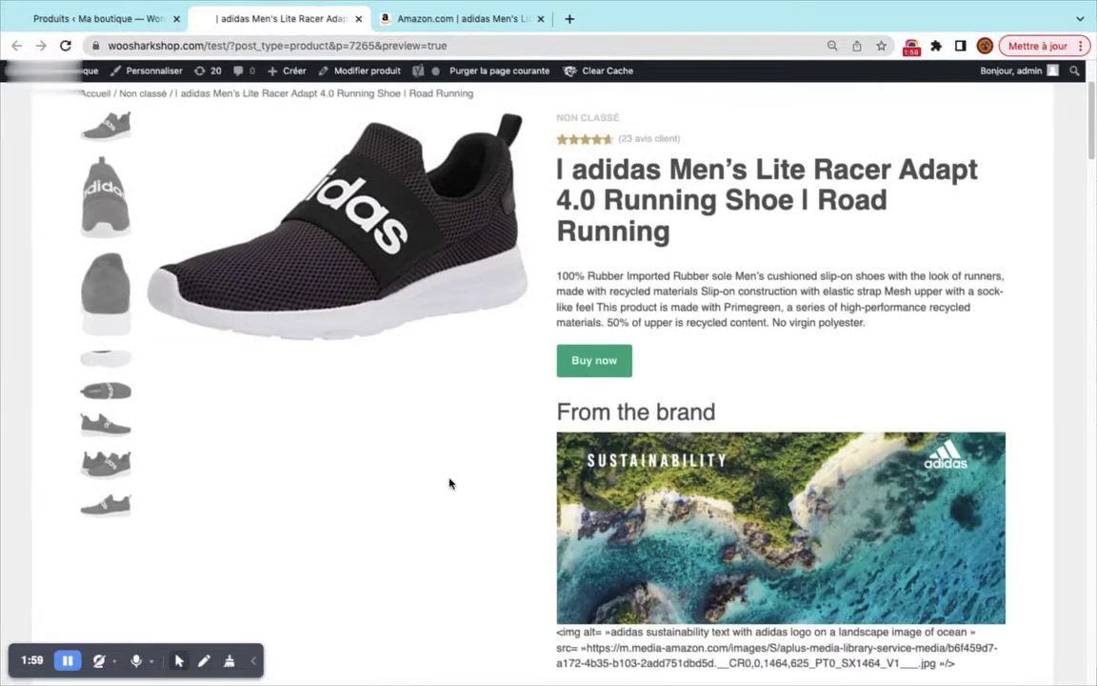
scroll(448, 482, down, 3)
scroll(449, 480, up, 4)
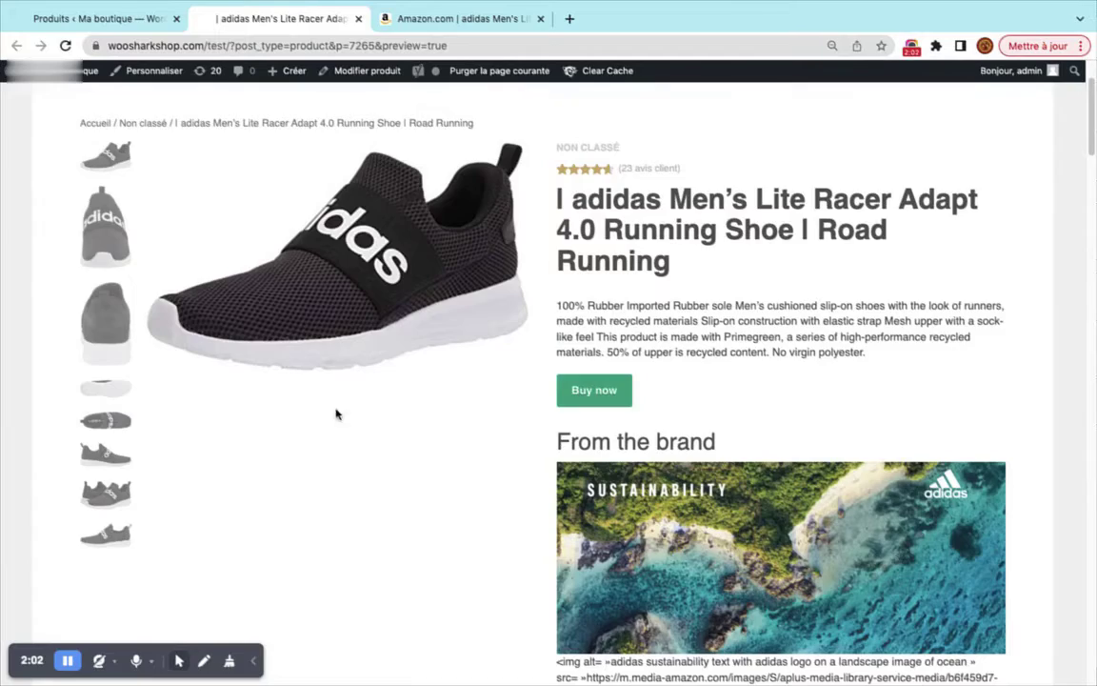
scroll(659, 394, down, 15)
scroll(731, 429, down, 8)
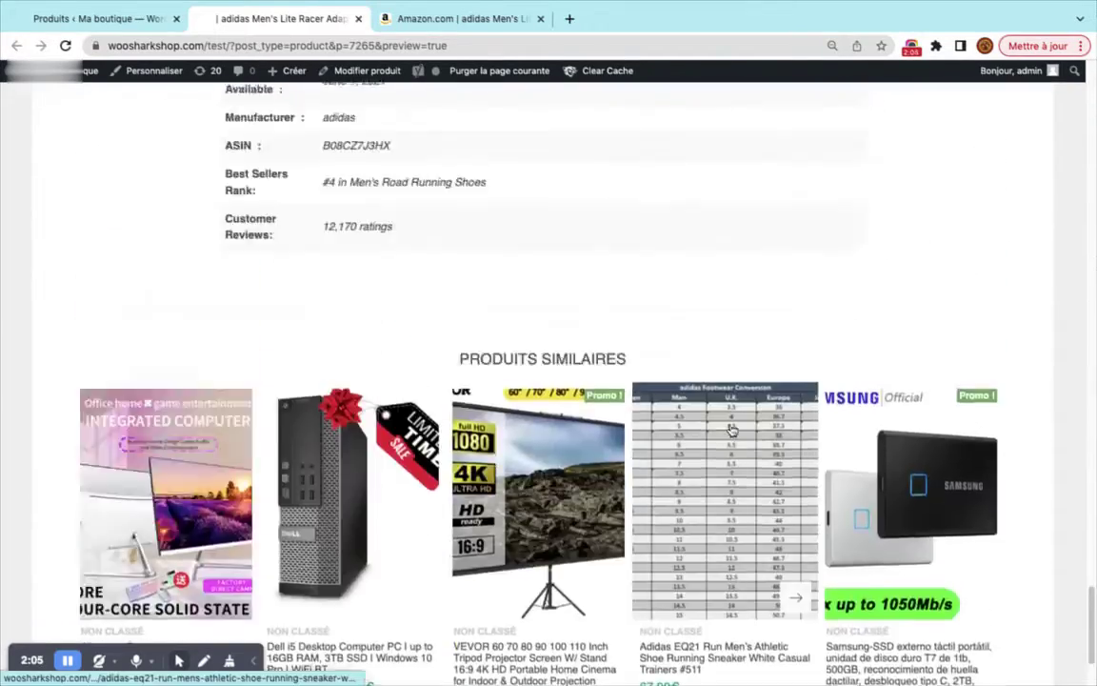
scroll(730, 423, up, 5)
scroll(447, 434, up, 8)
scroll(448, 434, up, 15)
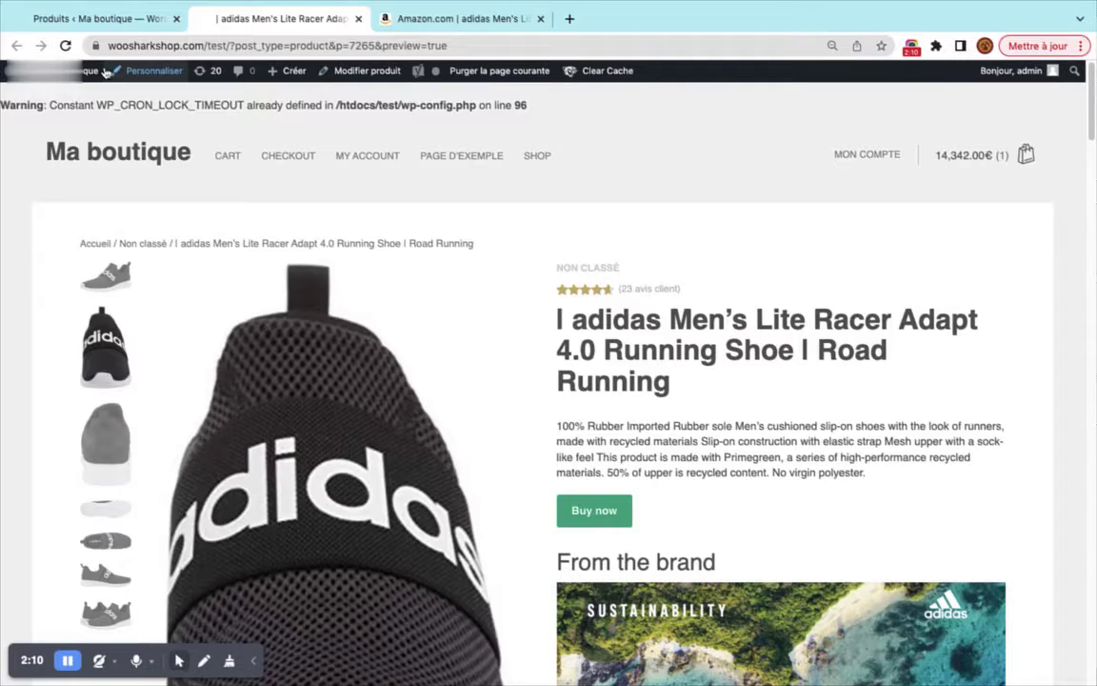
Trash the adidas Lite Racer draft from the WordPress product list.
click(107, 19)
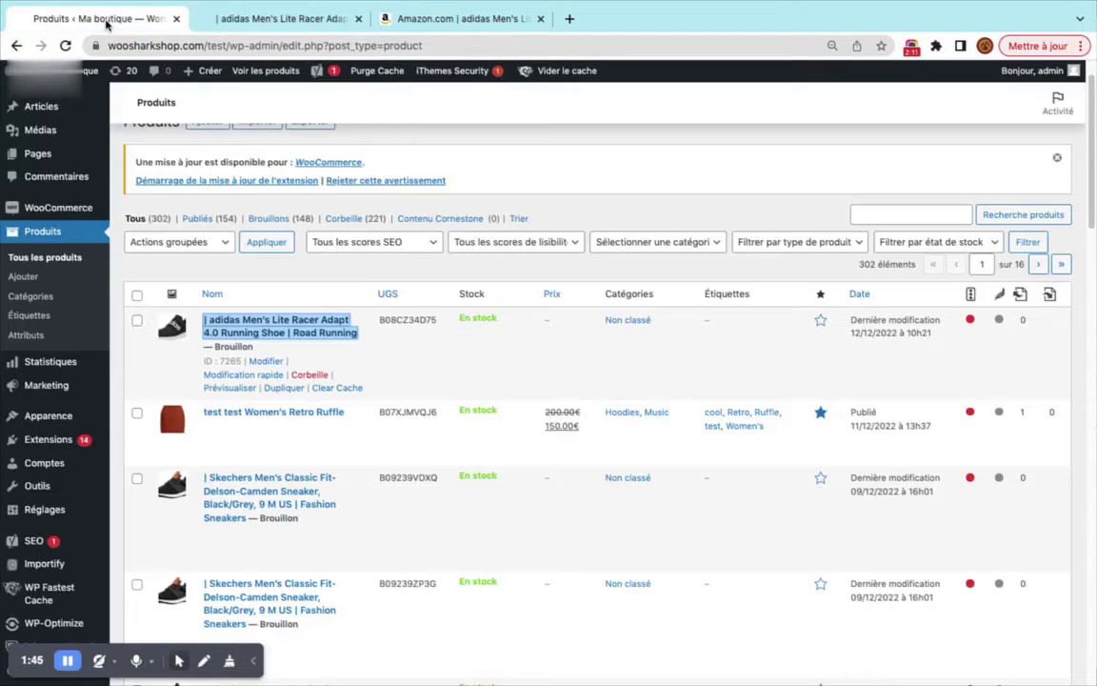
click(317, 377)
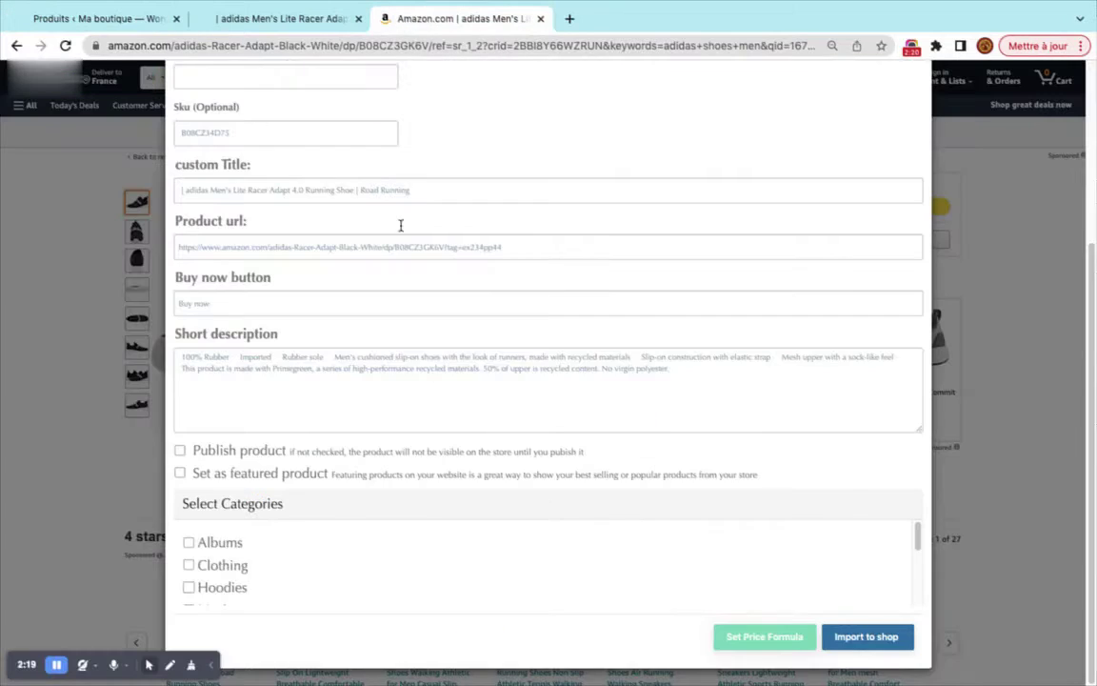
scroll(404, 327, up, 5)
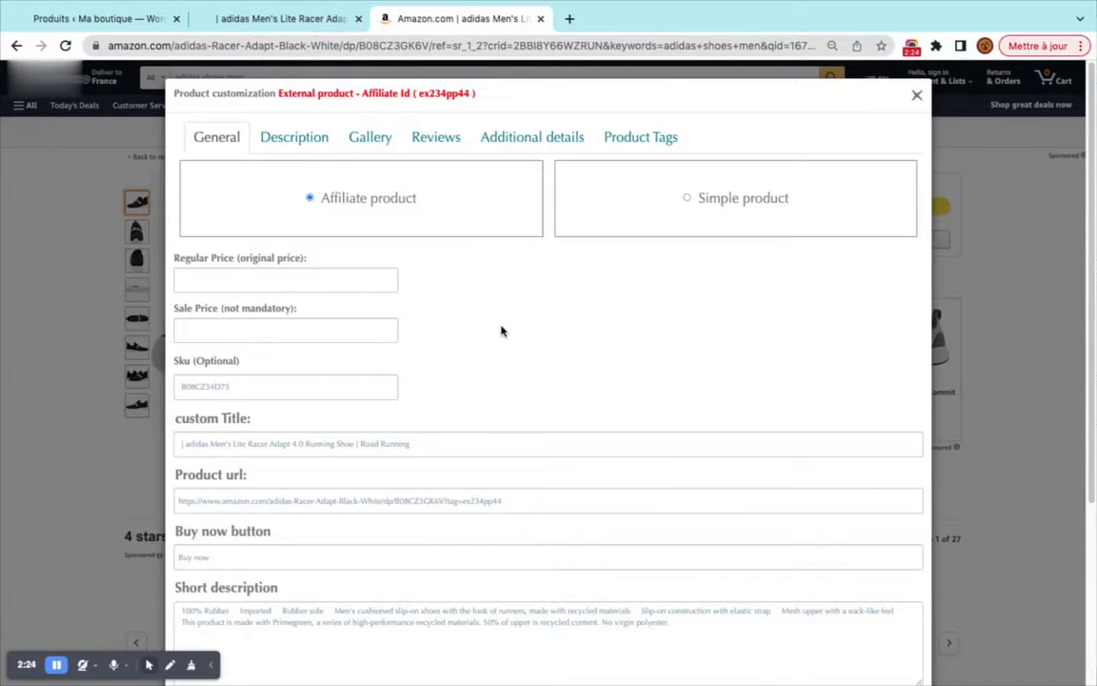
Enter regular price 200 and sale price 100, then select the Sku value.
scroll(472, 344, down, 3)
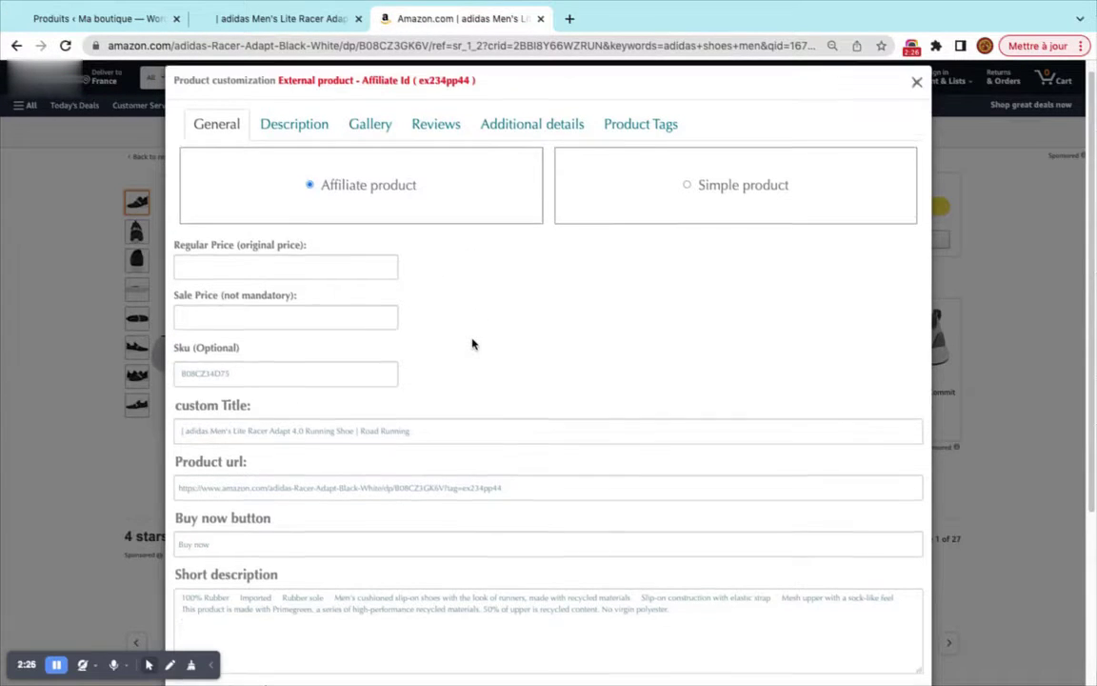
scroll(429, 314, up, 3)
click(284, 282)
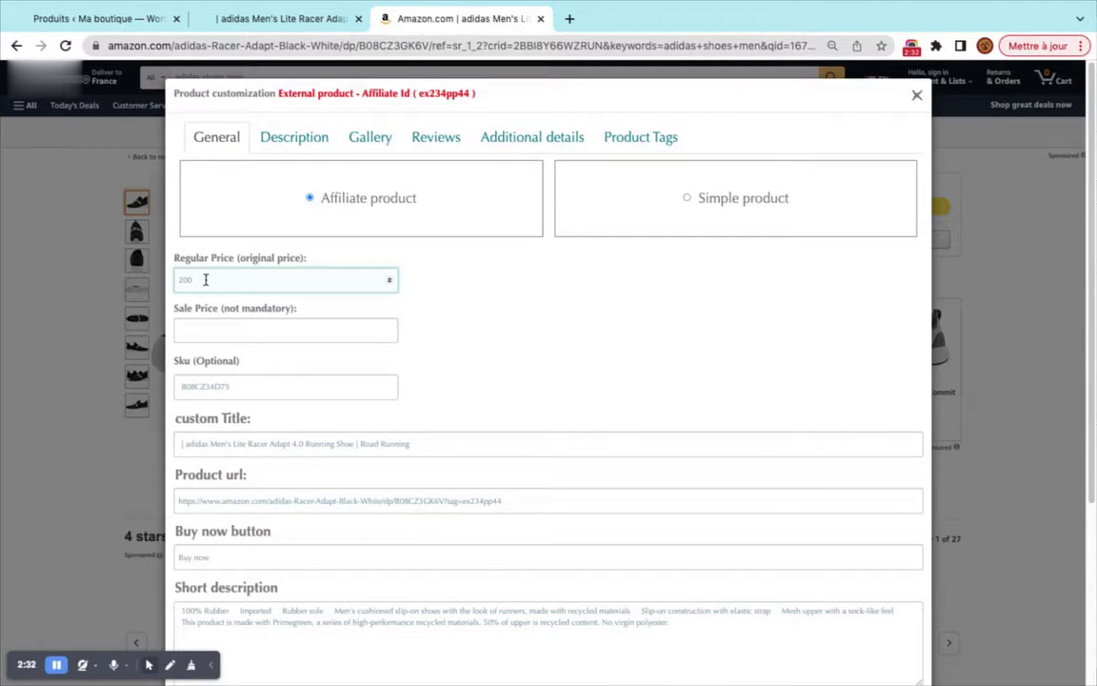
click(217, 329)
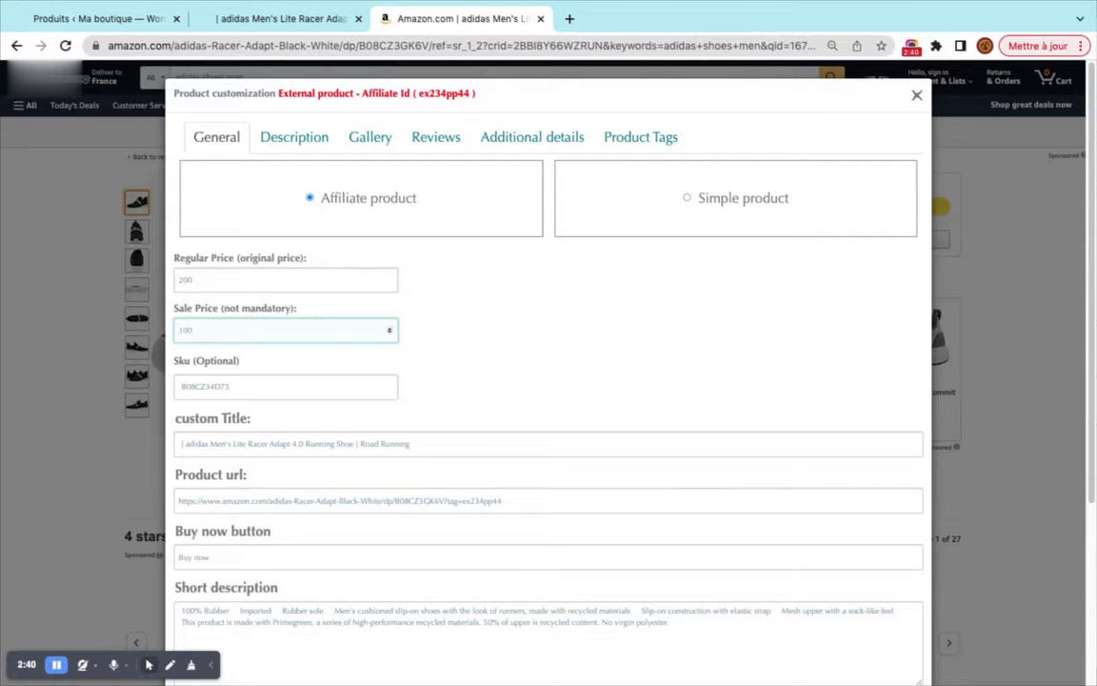
scroll(473, 378, down, 1)
double_click(288, 345)
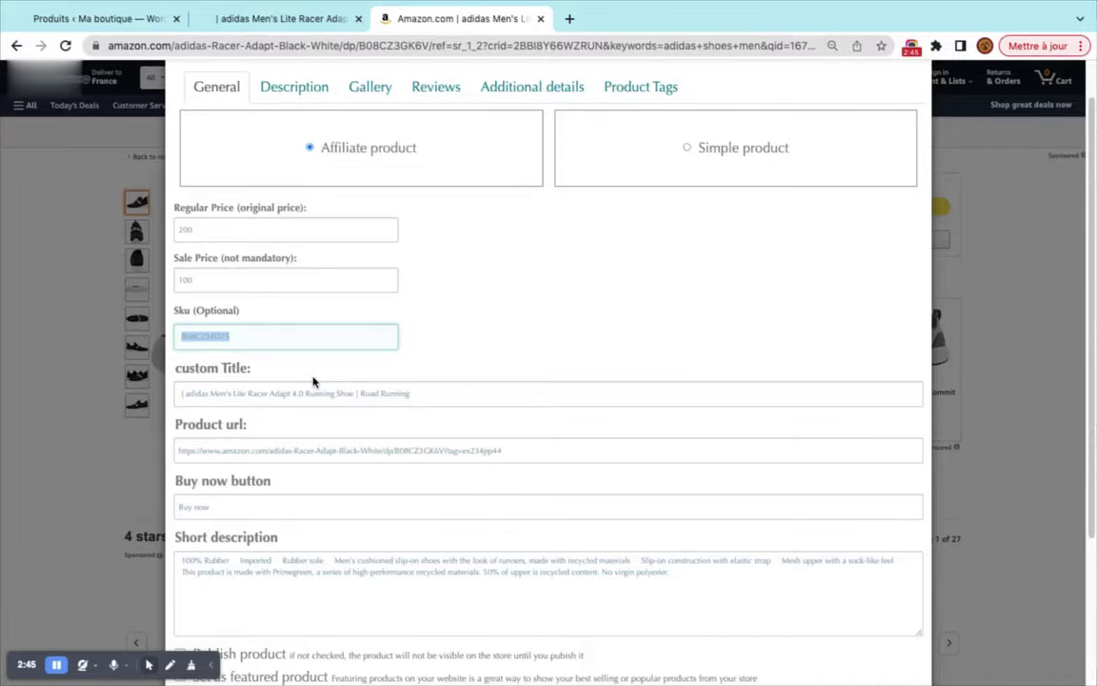
Remove the leading bar and the bar between Shoe and Road from the custom title.
scroll(313, 381, down, 1)
triple_click(272, 375)
click(201, 379)
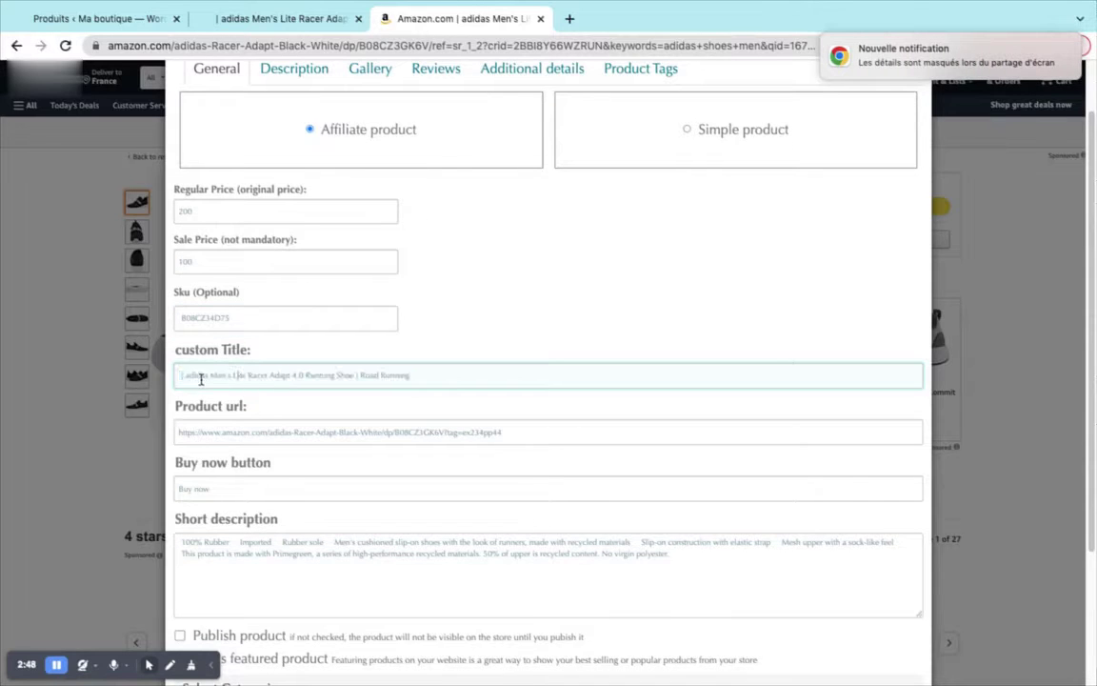
key(Delete)
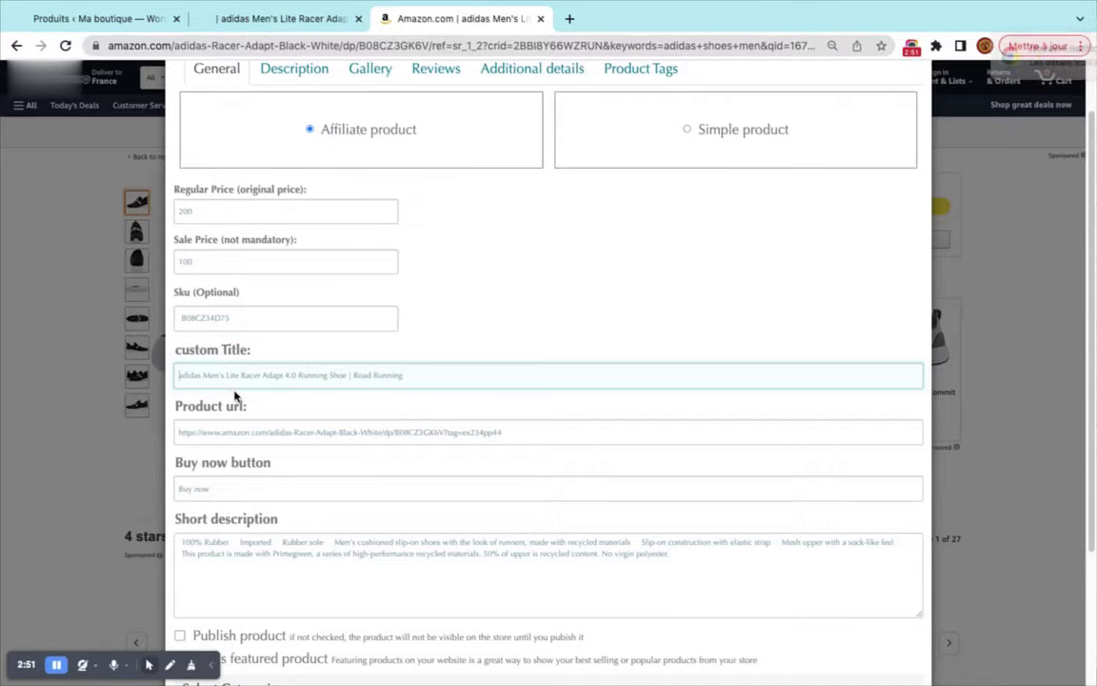
click(350, 375)
key(Delete)
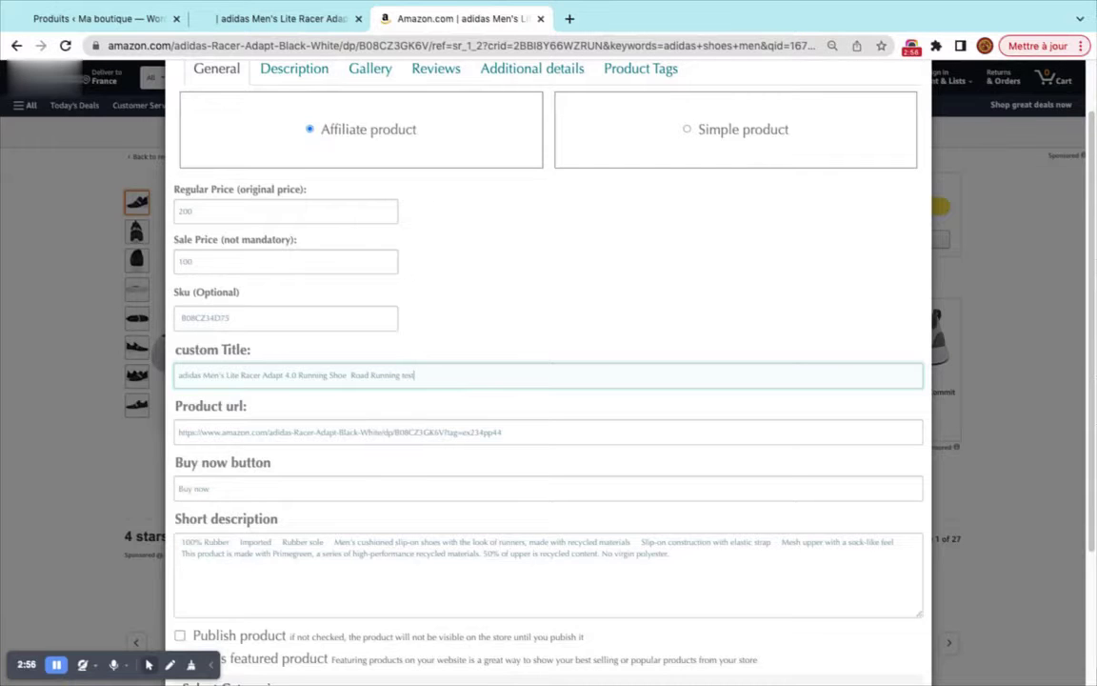
Select the affiliate tag at the end of the Product url.
scroll(429, 419, down, 1)
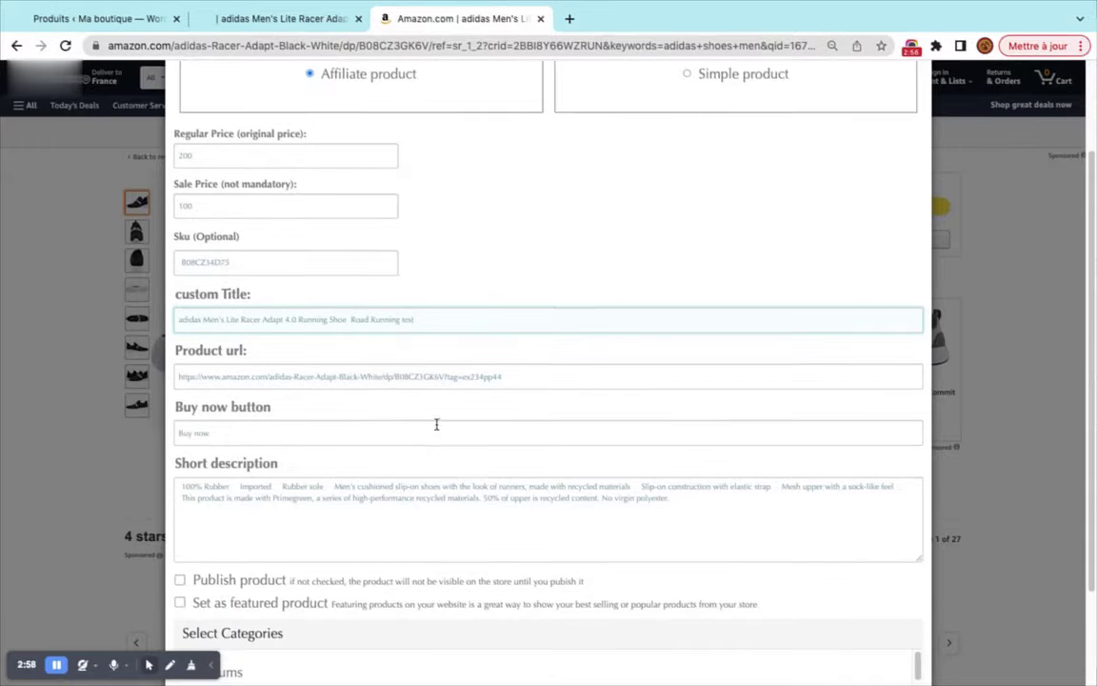
triple_click(252, 379)
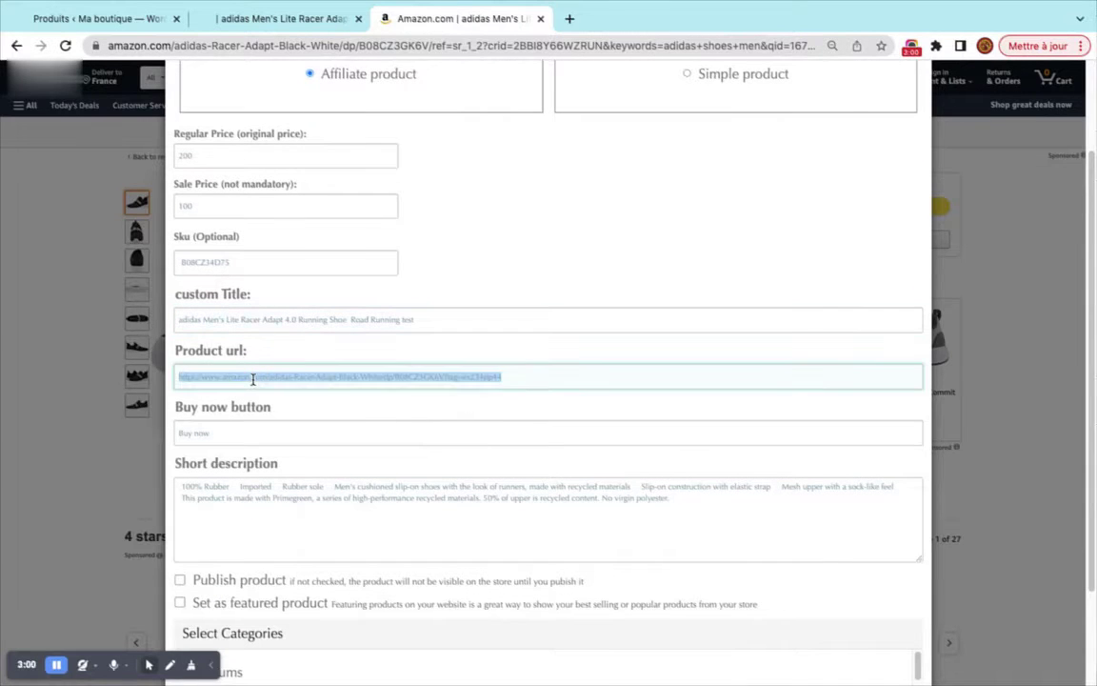
triple_click(456, 379)
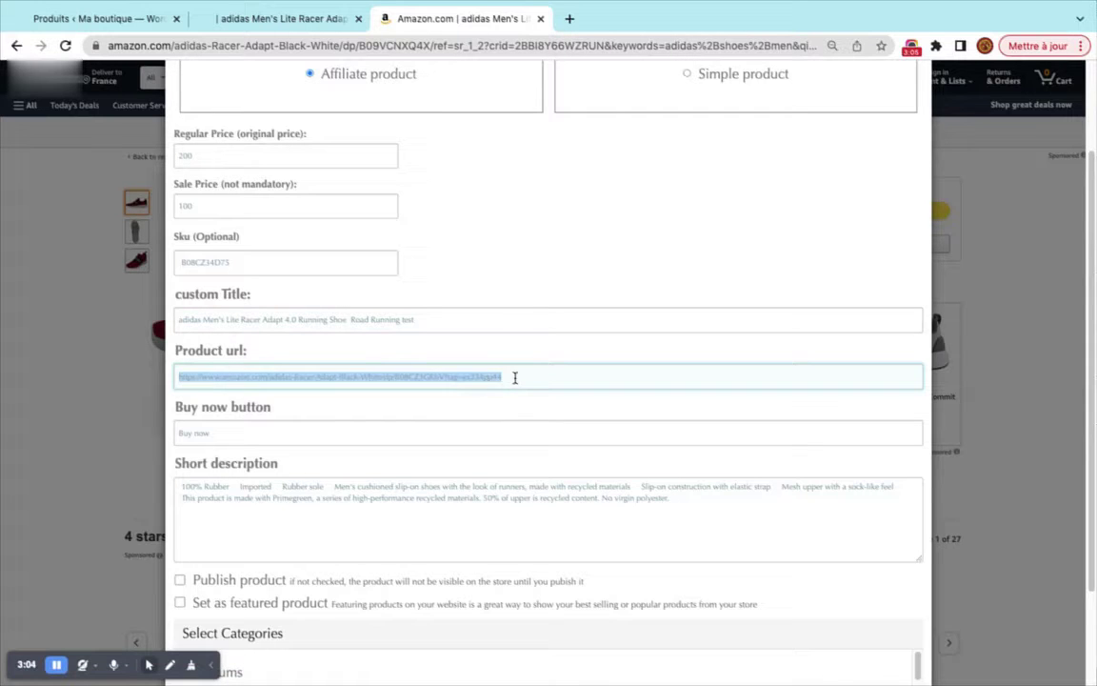
click(490, 381)
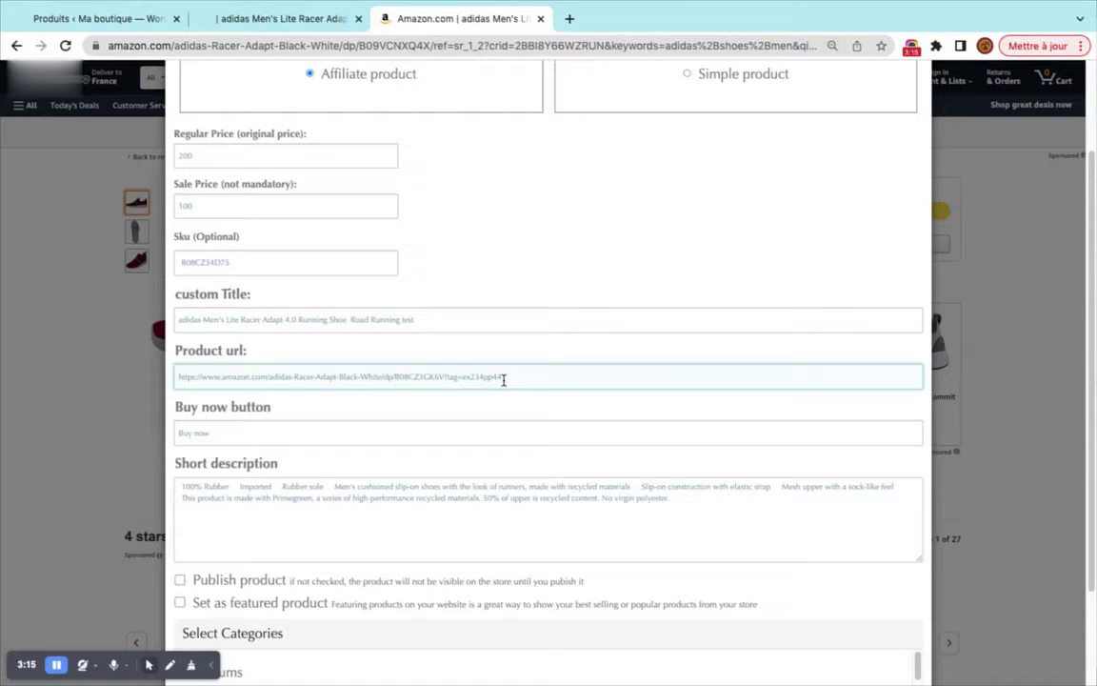
drag(449, 377, 496, 379)
Paste the ?tag= affiliate suffix back onto the Product url and relabel the button 'Buy'.
text(?tag=ex234pp44)
scroll(381, 431, down, 1)
double_click(200, 371)
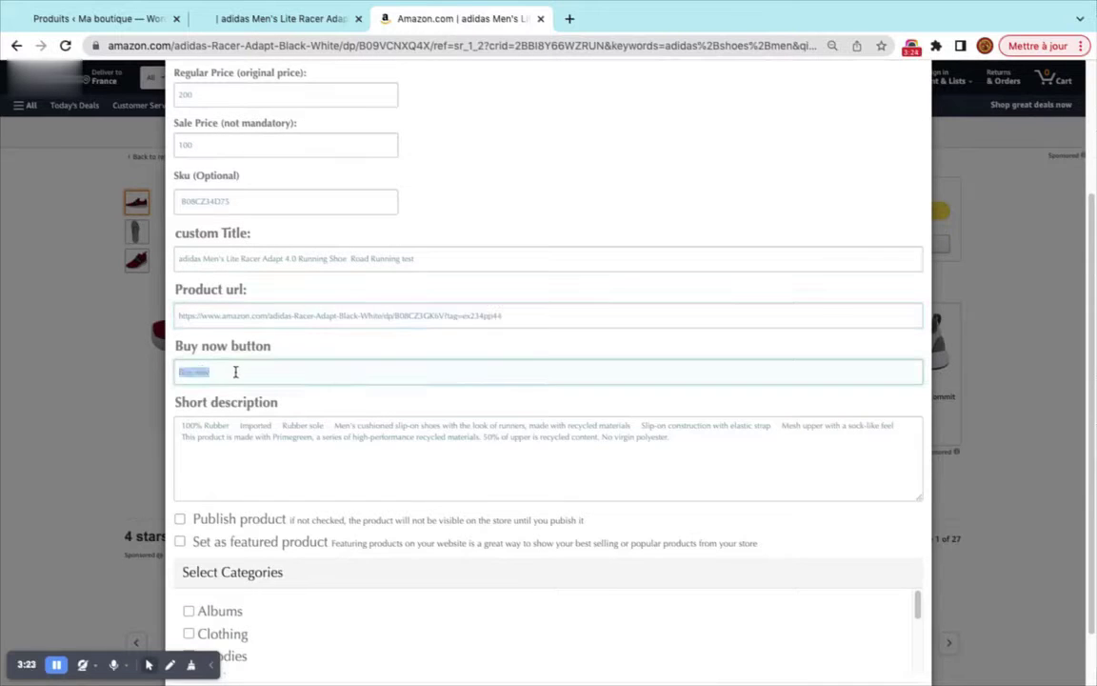
key(BackSpace)
Trim the short description so it ends at 'made with Primegreen.'.
click(213, 469)
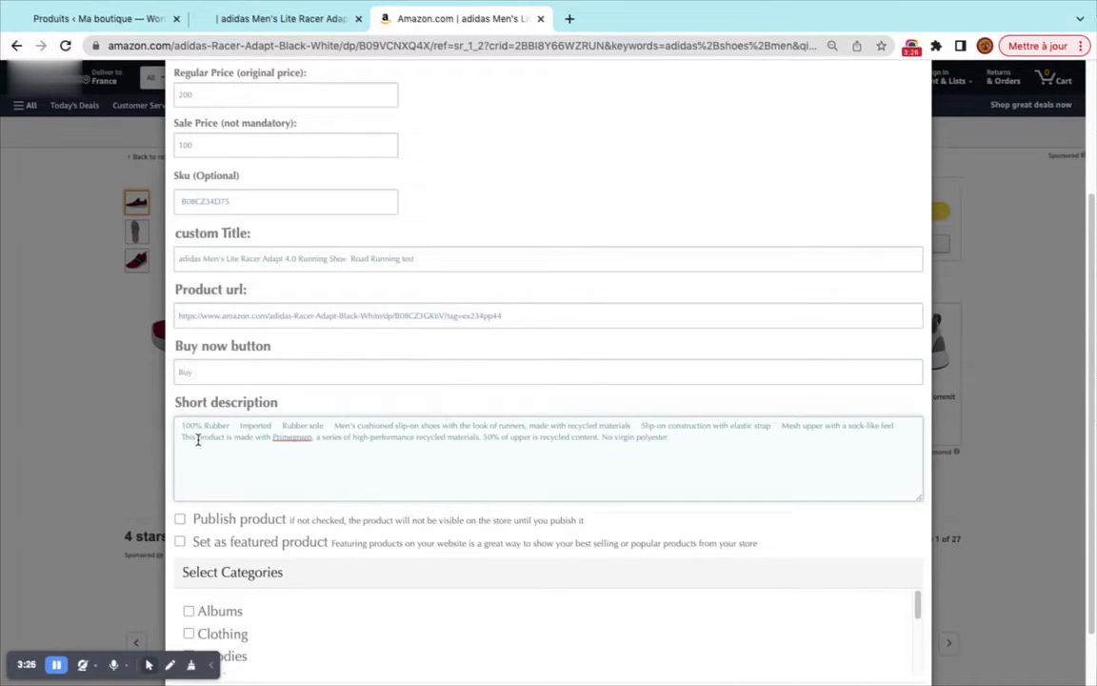
click(242, 51)
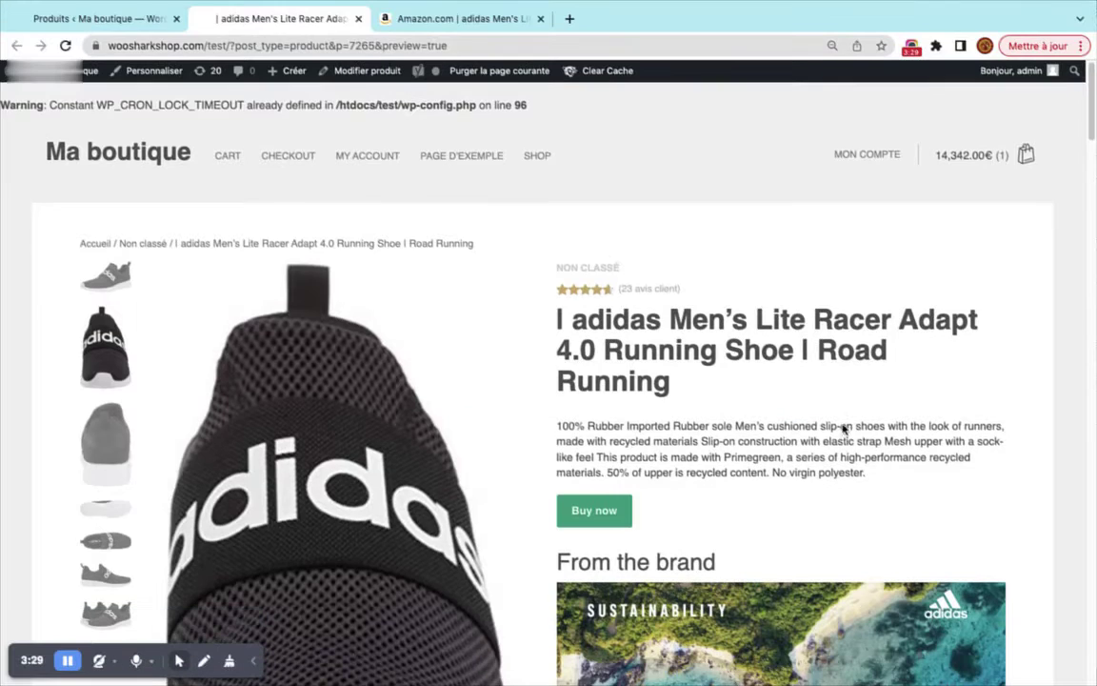
click(457, 18)
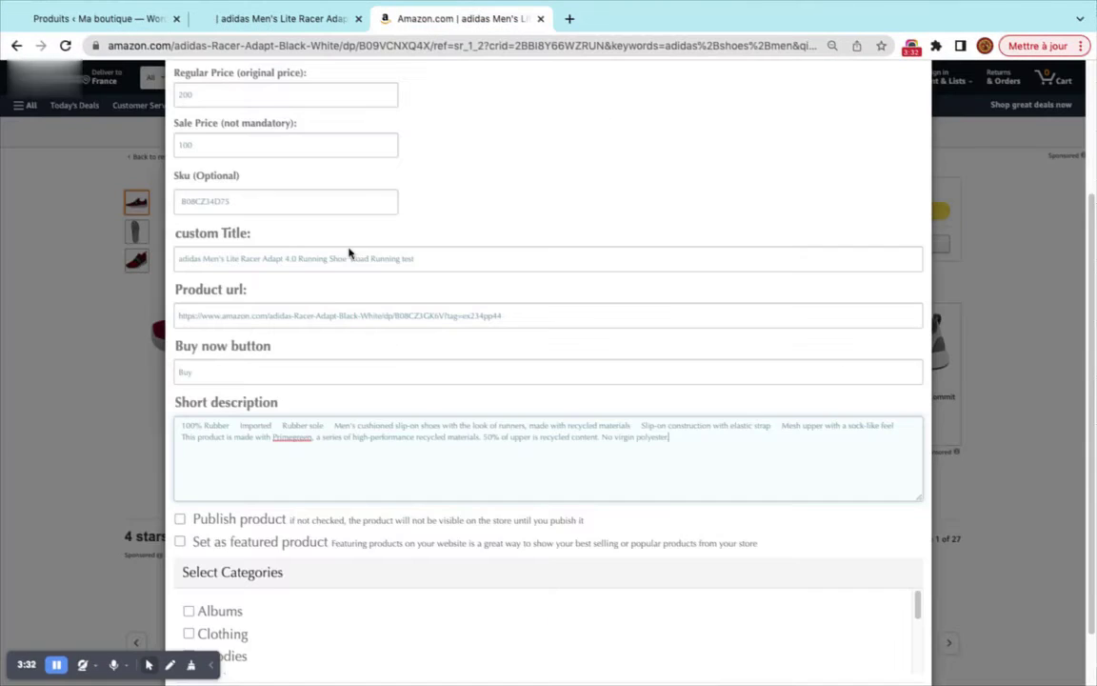
scroll(309, 414, down, 1)
drag(322, 424, 711, 421)
key(BackSpace)
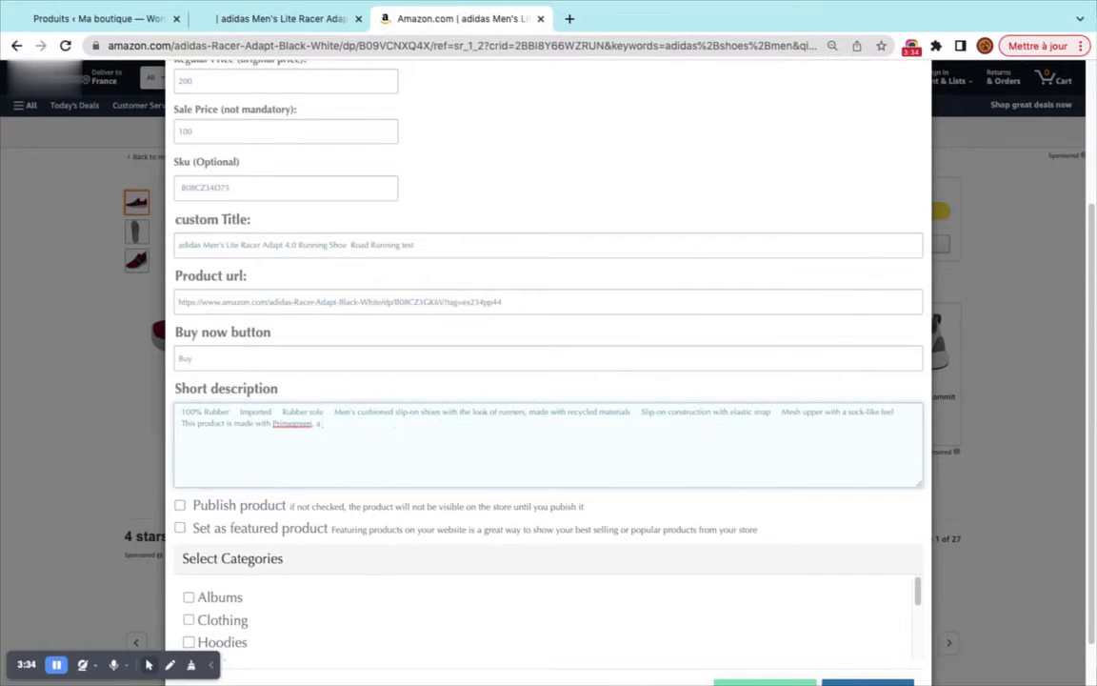
scroll(410, 411, down, 1)
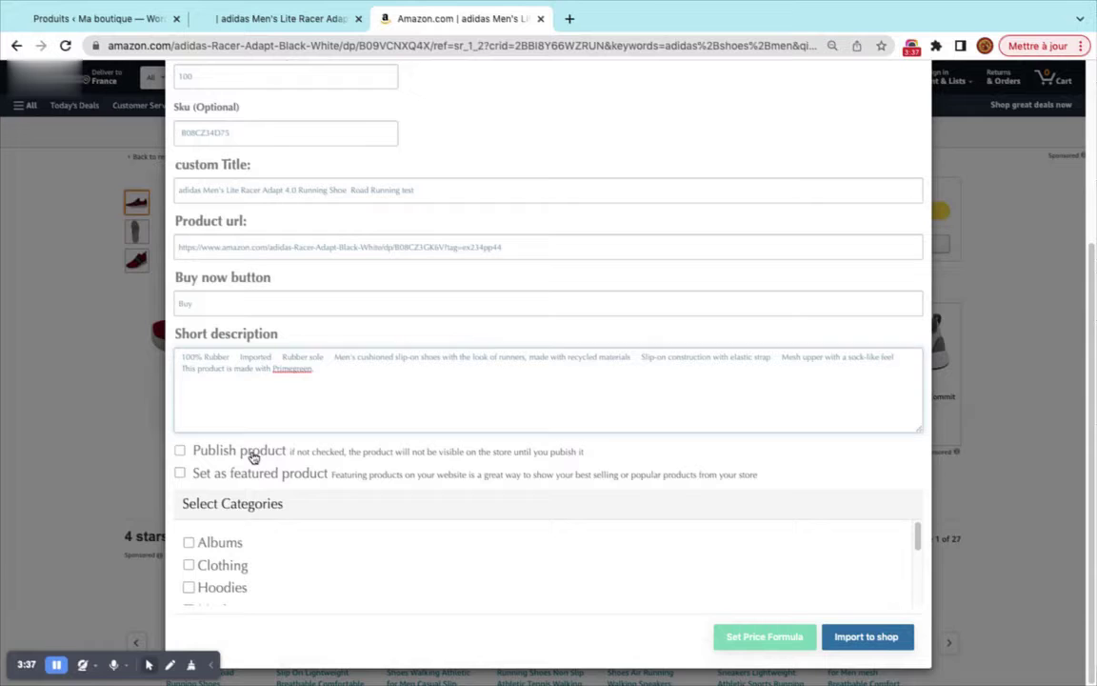
Tick Publish product and Set as featured product for the shoe import.
click(252, 451)
click(102, 23)
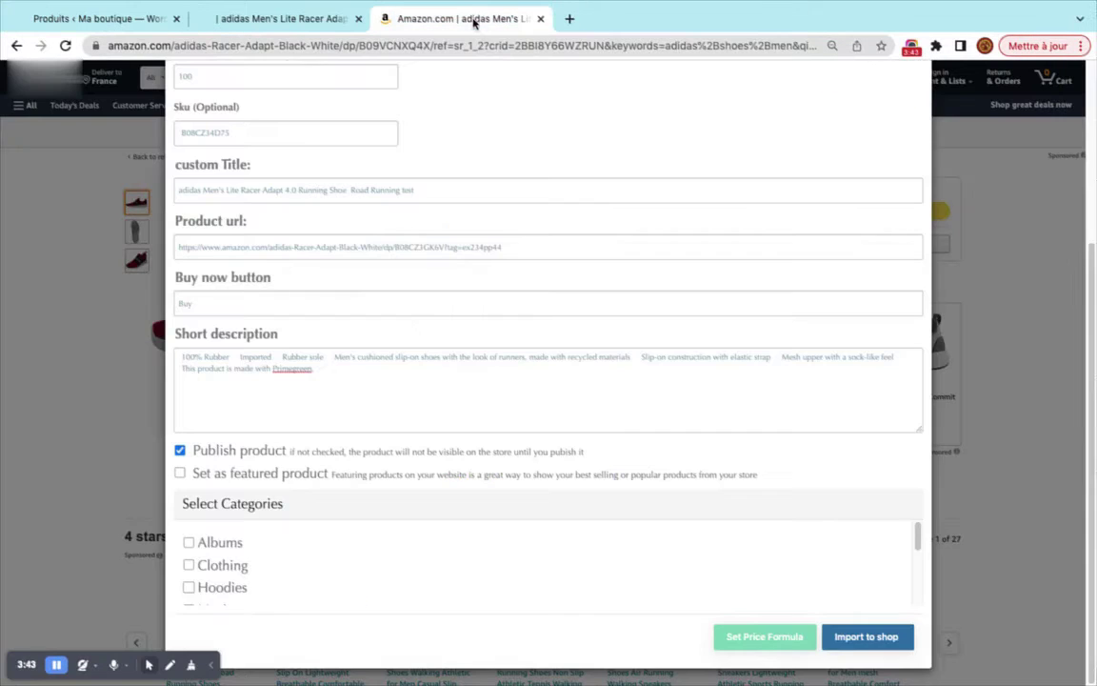
key(super+3)
click(245, 473)
scroll(249, 567, down, 2)
scroll(242, 557, up, 1)
scroll(276, 563, down, 5)
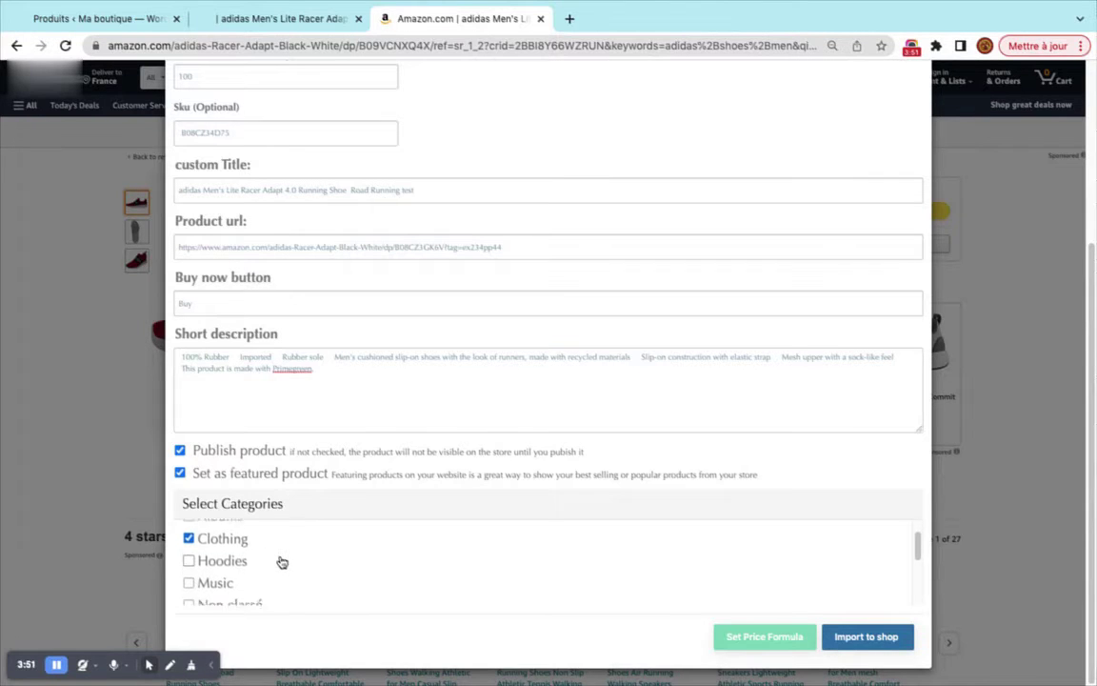
scroll(280, 563, up, 6)
scroll(287, 282, up, 5)
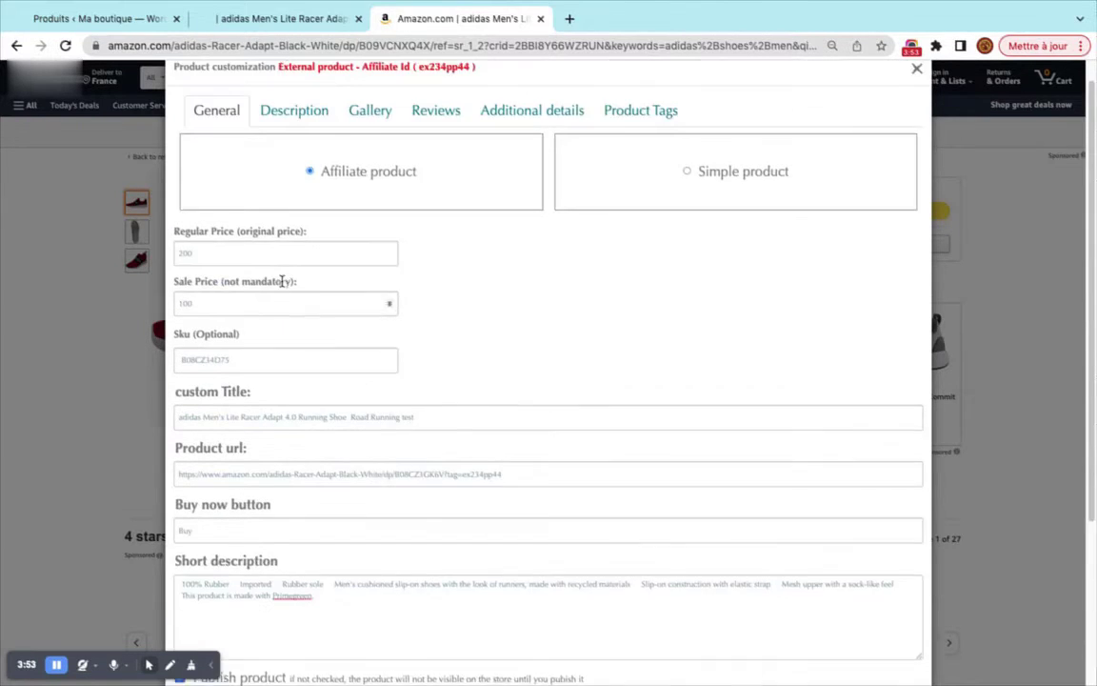
scroll(381, 409, down, 3)
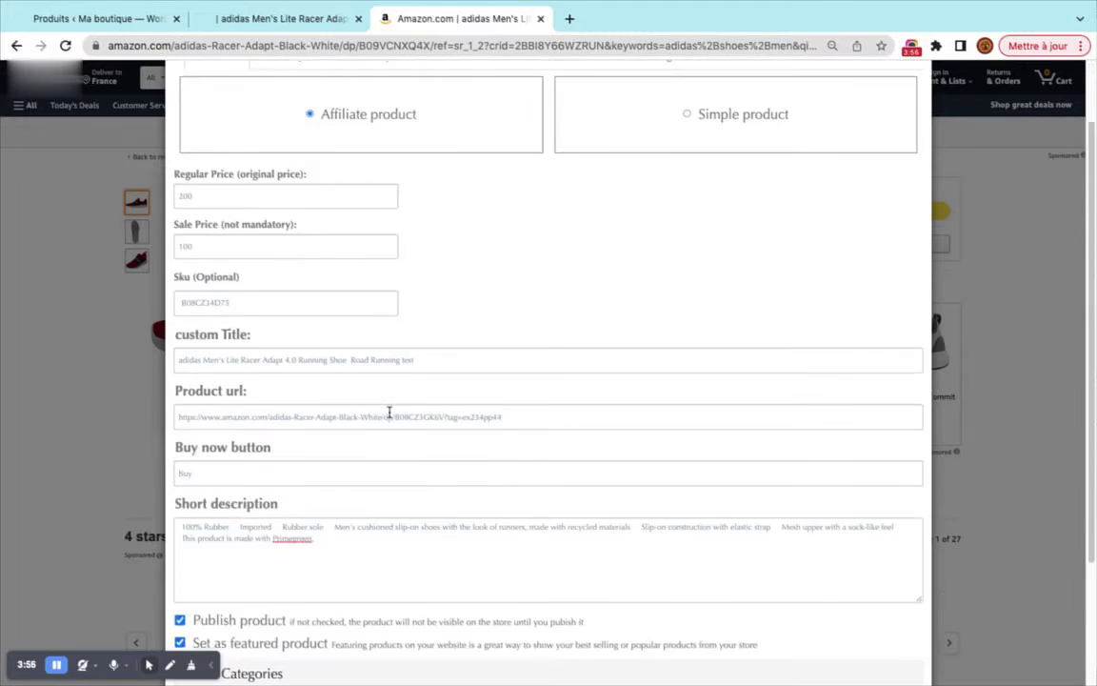
scroll(355, 223, up, 3)
Clear the imported description and rebuild it from the product details and specifications.
click(299, 141)
scroll(416, 291, down, 6)
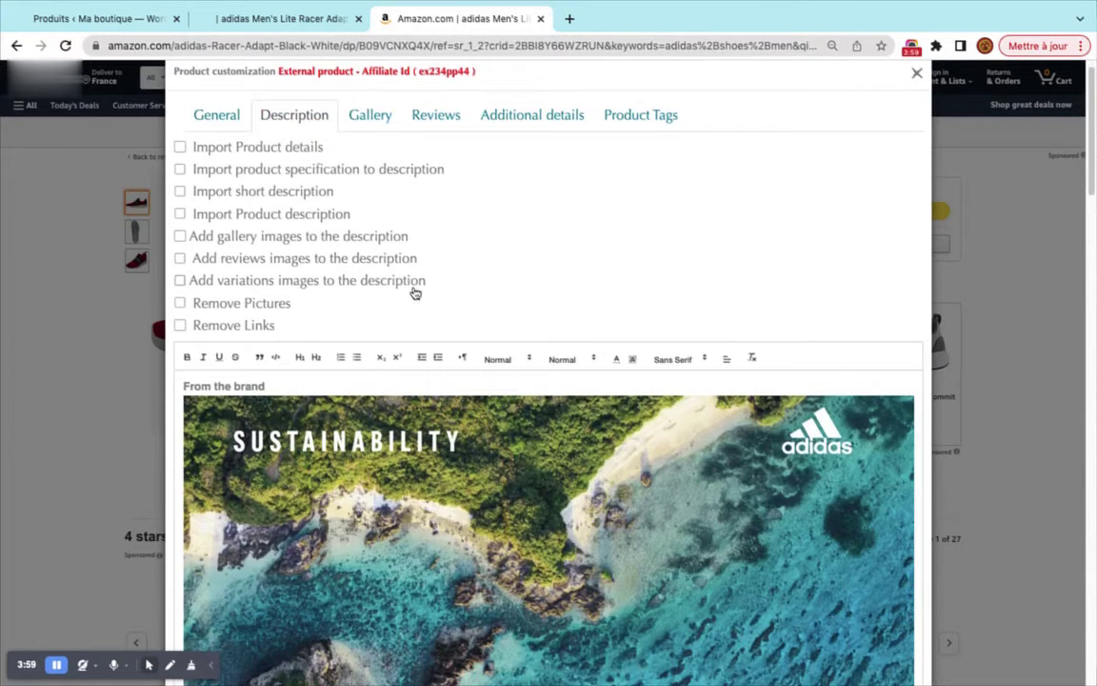
scroll(415, 288, up, 3)
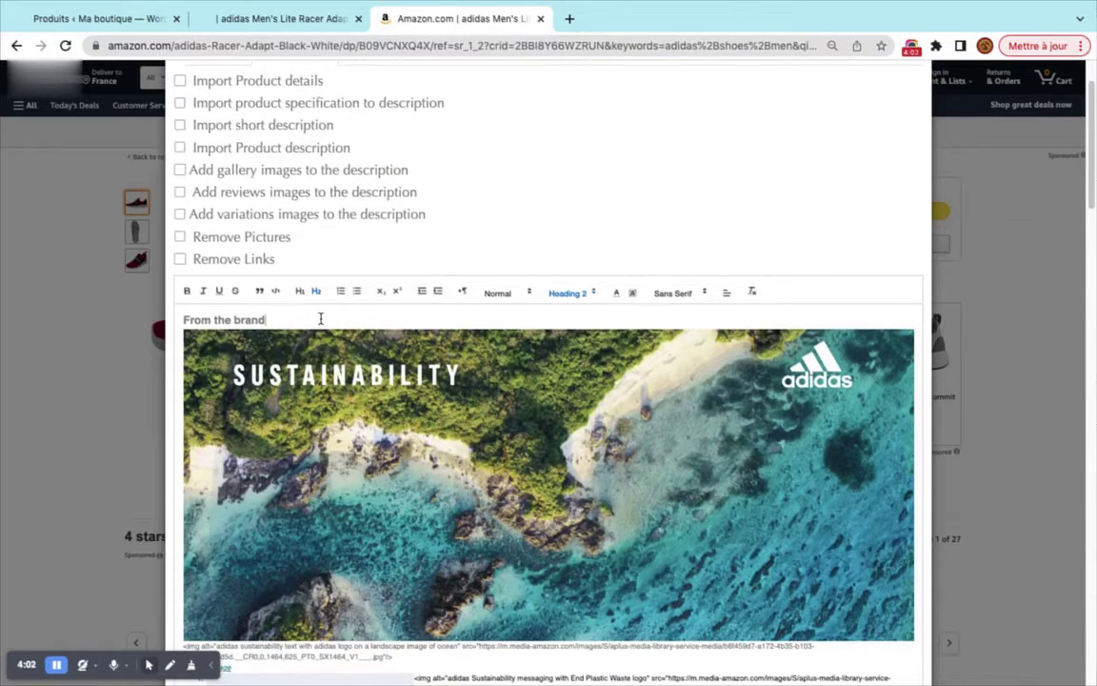
key(ctrl+a)
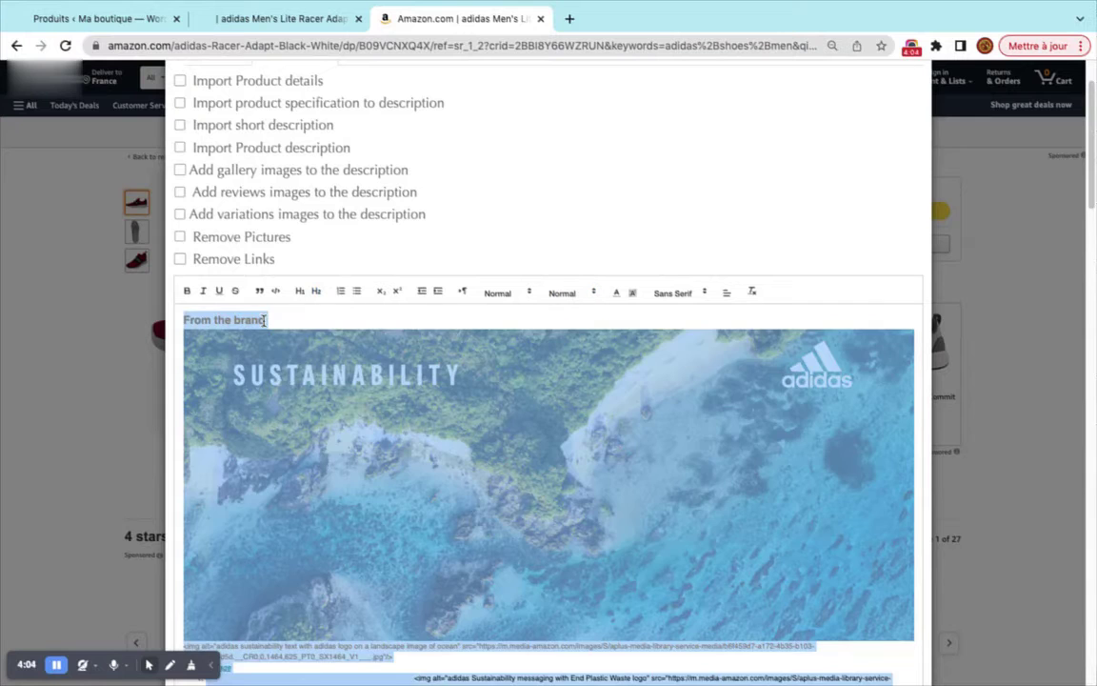
key(BackSpace)
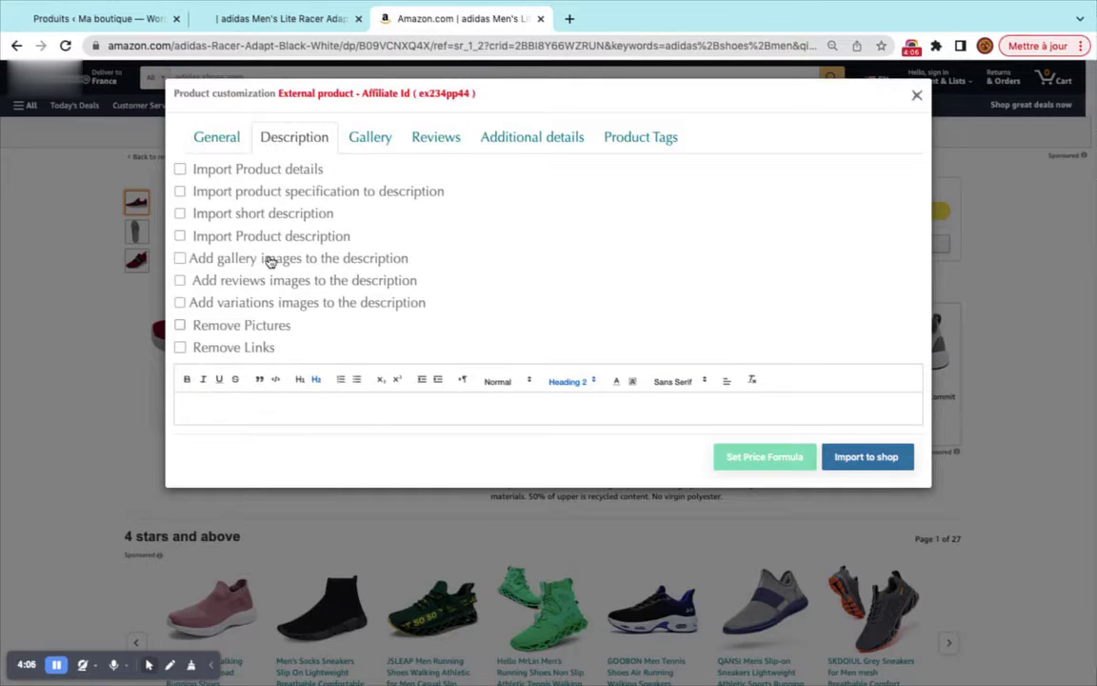
click(270, 176)
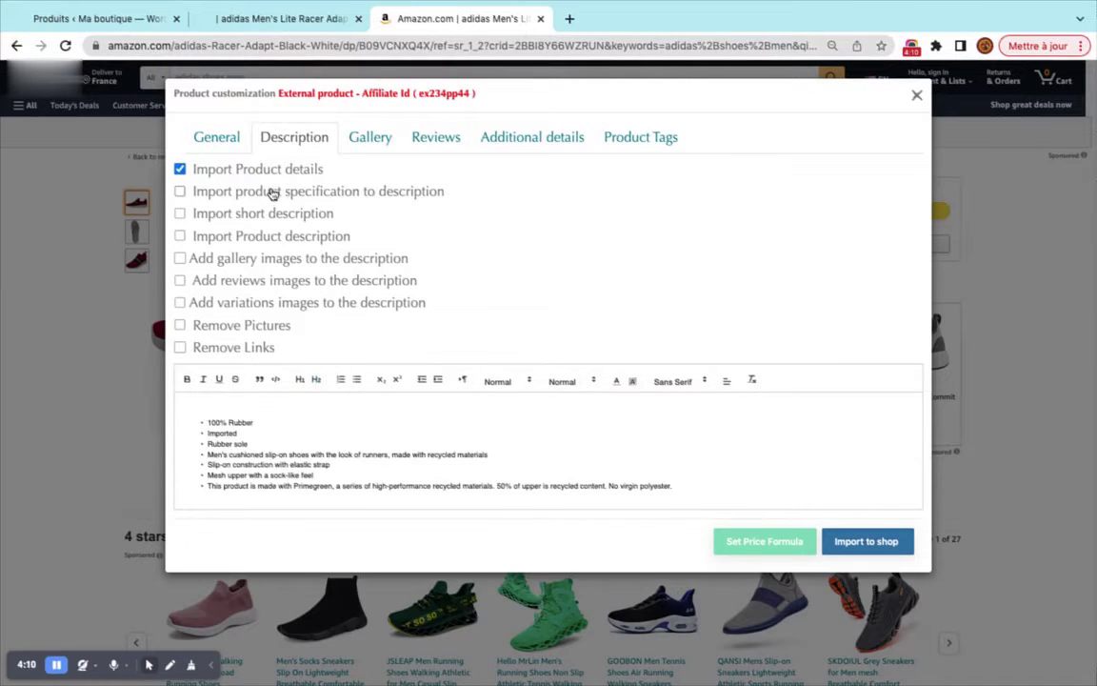
click(270, 192)
Turn the description into a bullet list with black text.
key(ctrl+a)
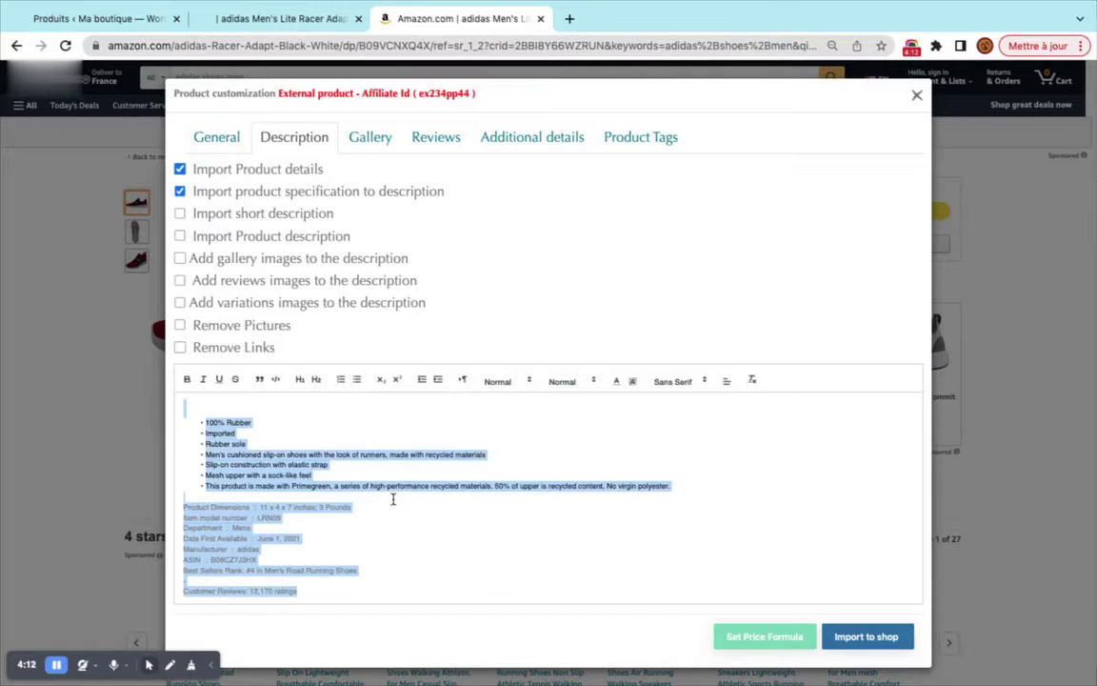
click(356, 381)
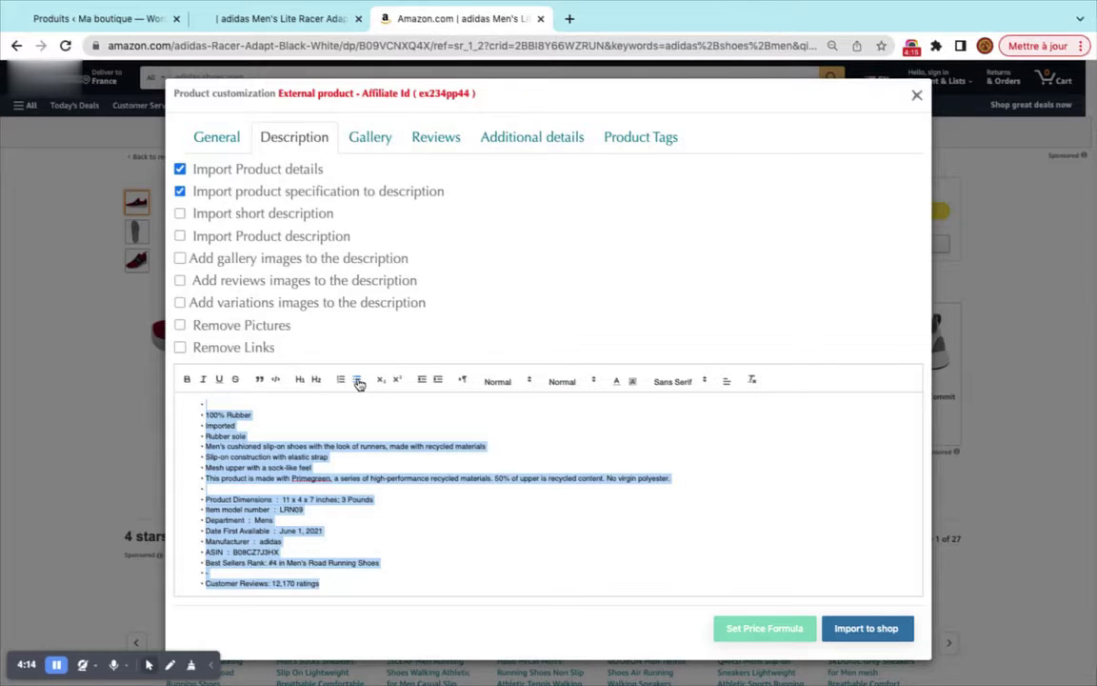
click(616, 381)
click(618, 394)
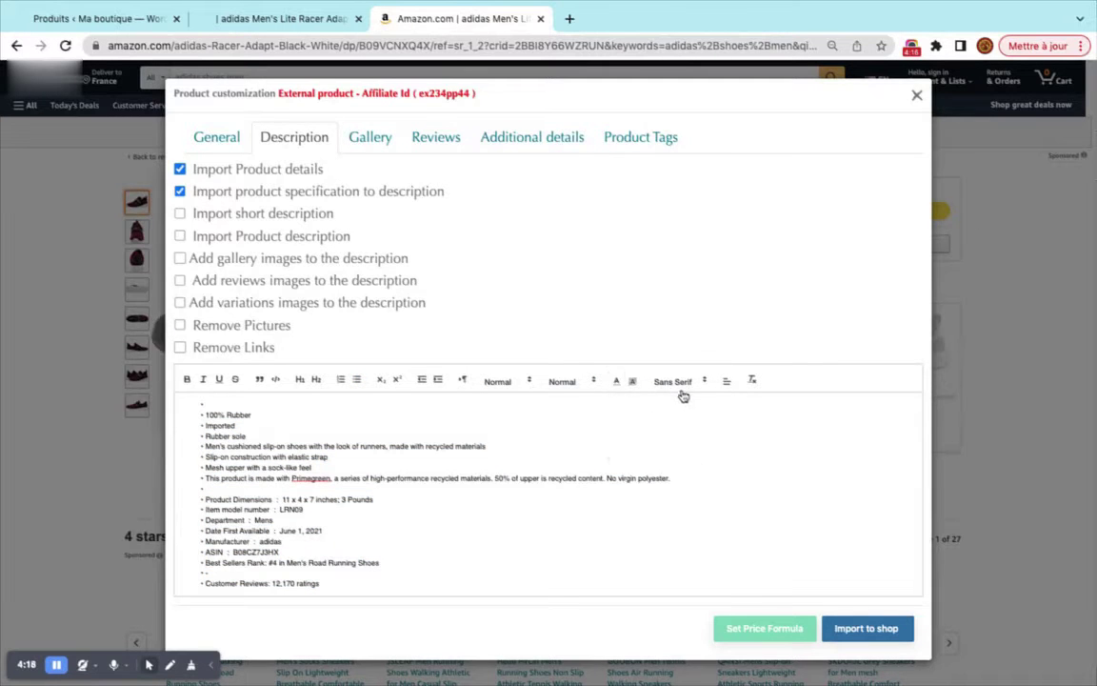
Set all description text in Monospace and delete the empty line after 'polyester.'.
key(ctrl+a)
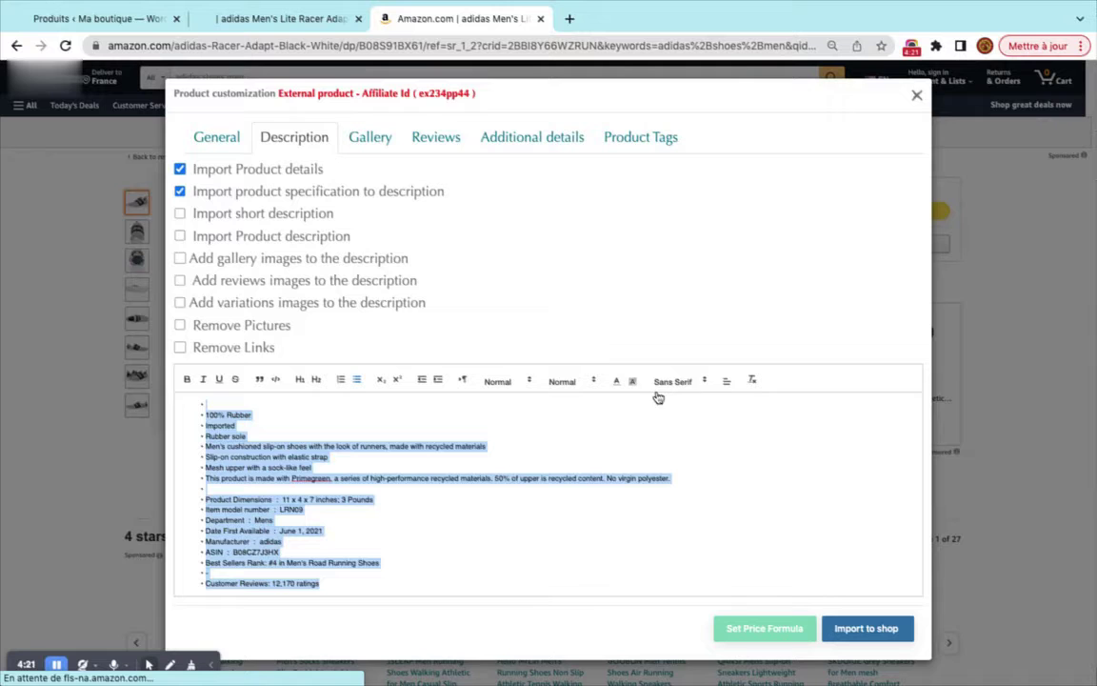
click(689, 383)
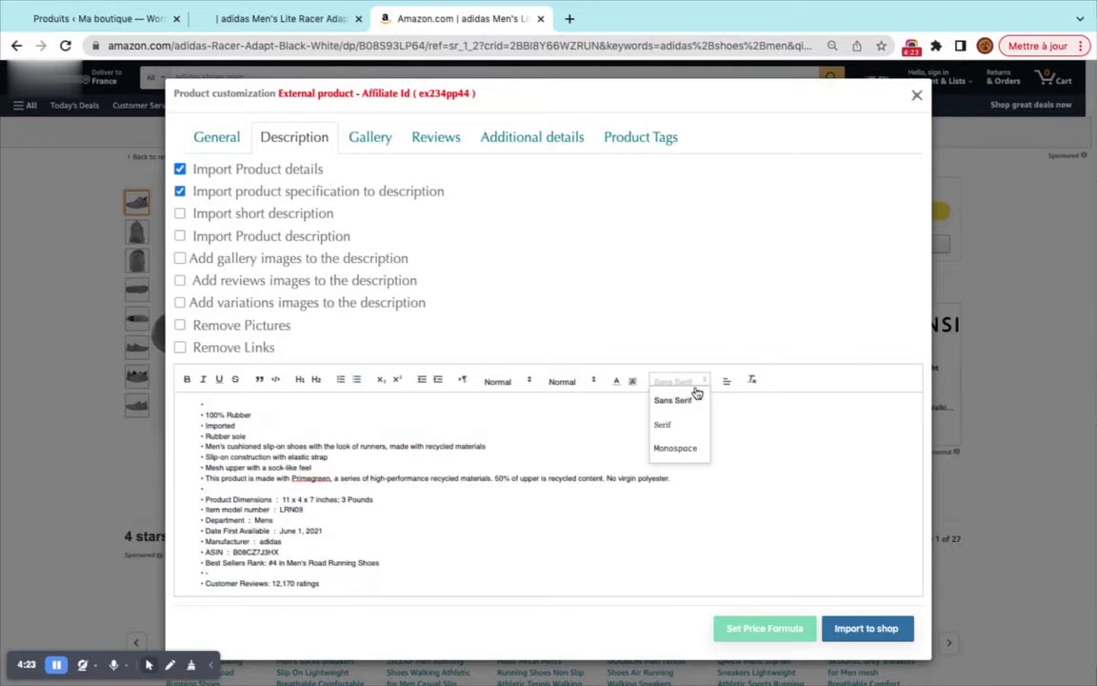
click(682, 455)
click(395, 456)
click(306, 486)
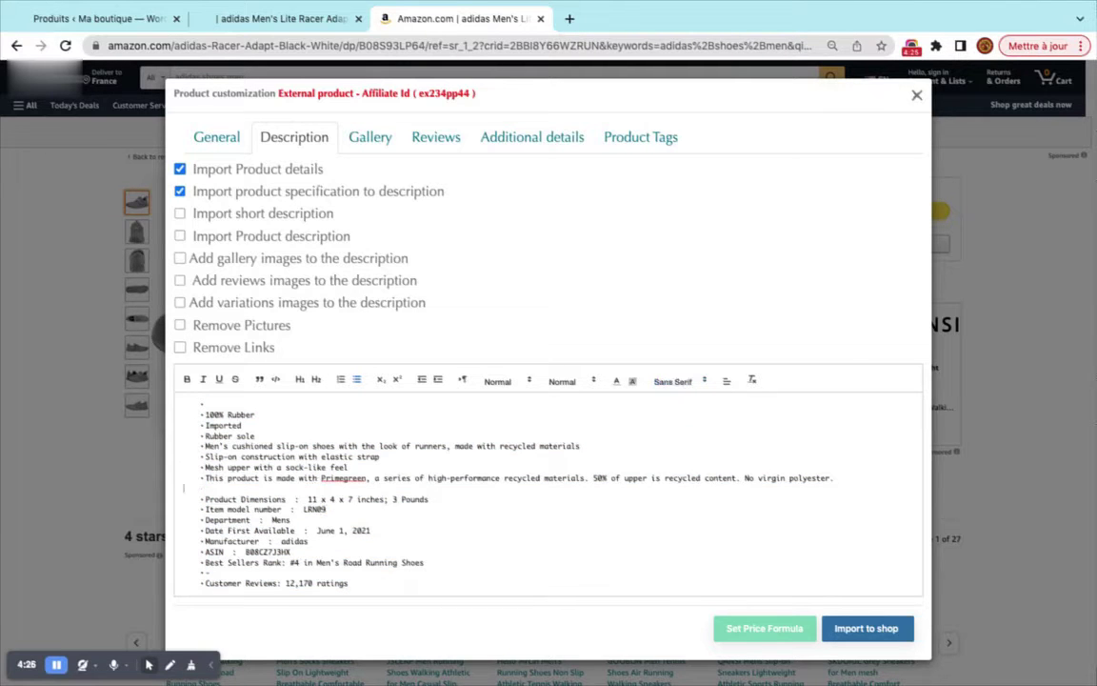
key(BackSpace)
key(BackSpace)
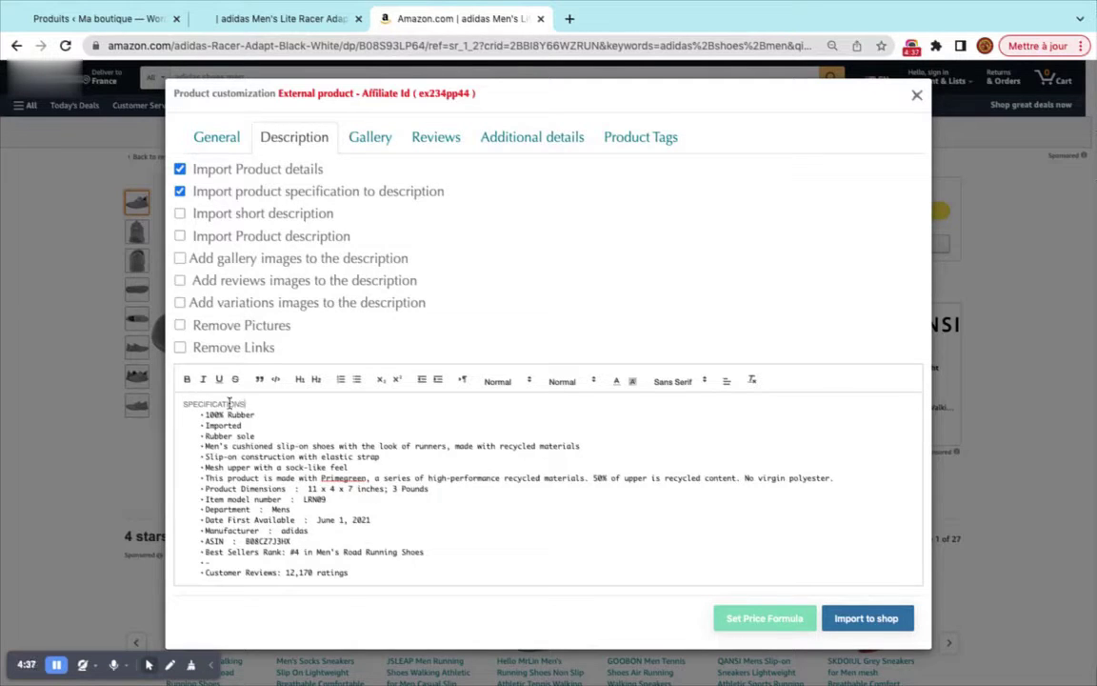
Review the font and heading-size options for SPECIFICATIONS, leaving them unchanged.
double_click(207, 403)
click(672, 381)
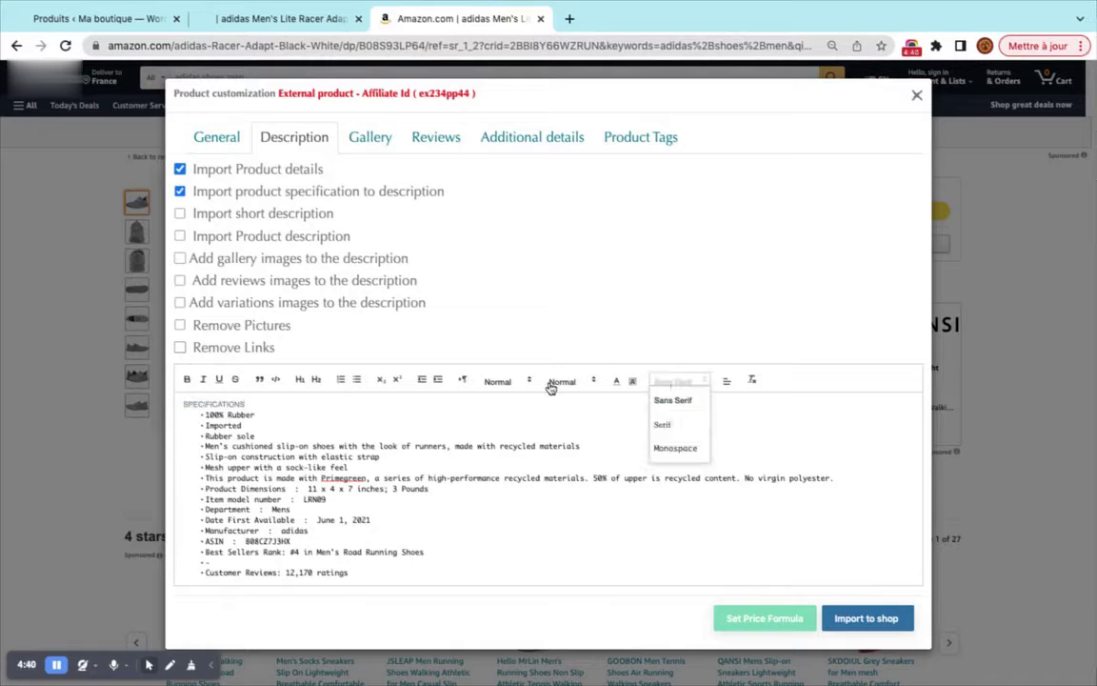
click(562, 381)
click(365, 412)
double_click(218, 404)
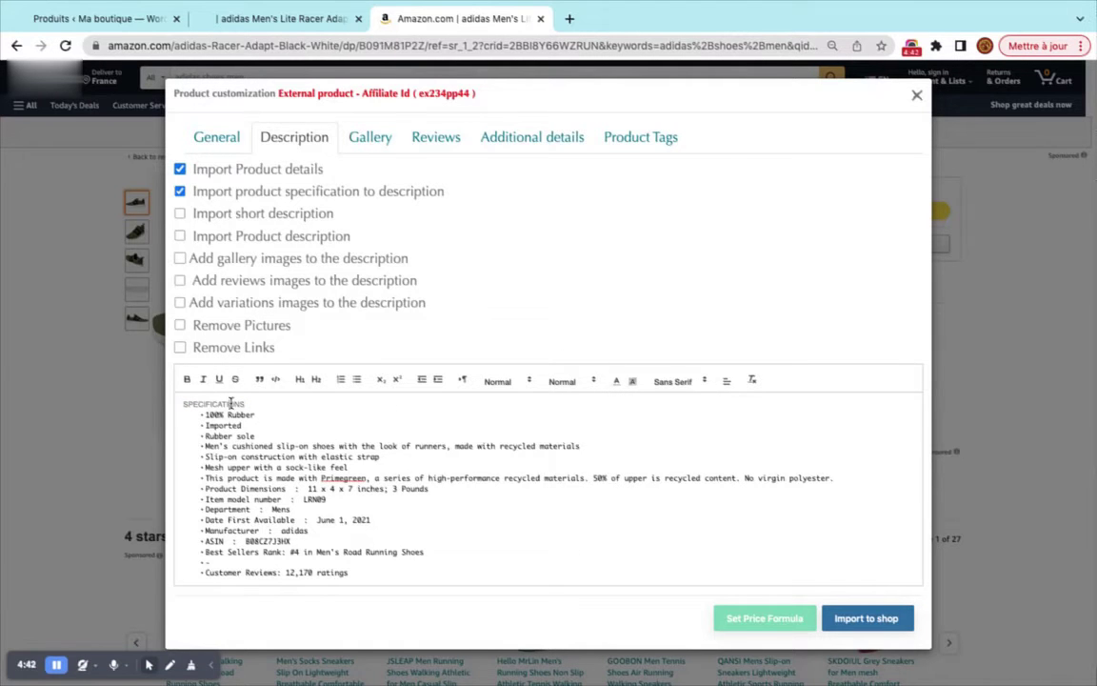
click(562, 381)
click(575, 401)
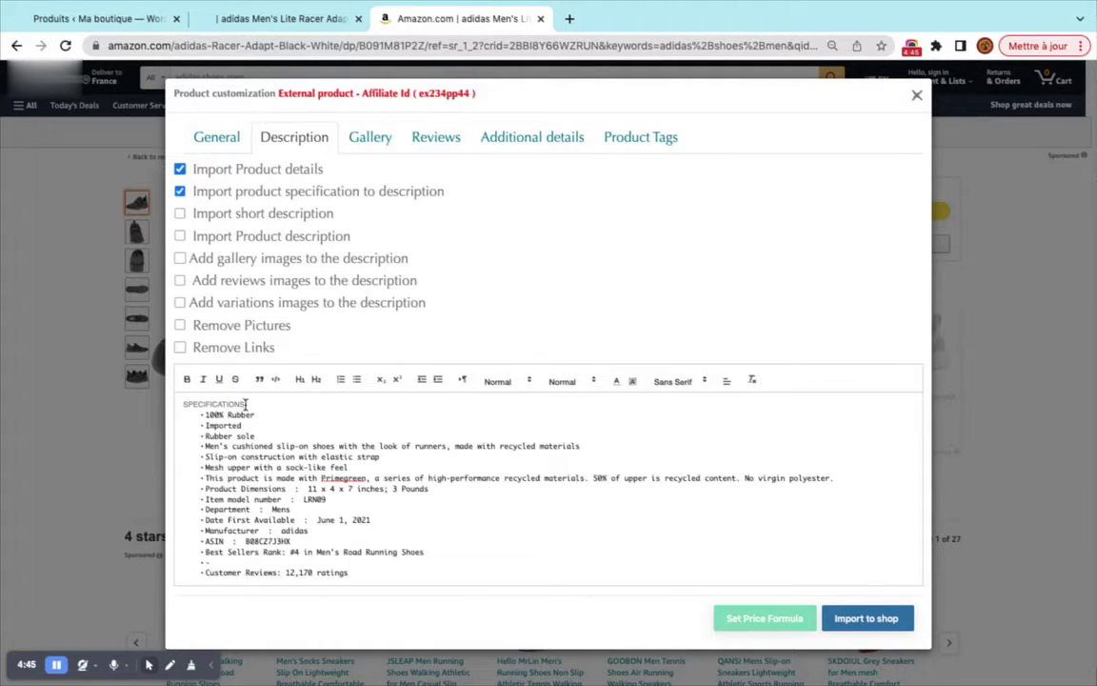
Add blank lines below SPECIFICATIONS and delete the empty bullet above Customer Reviews.
key(Return)
key(Return)
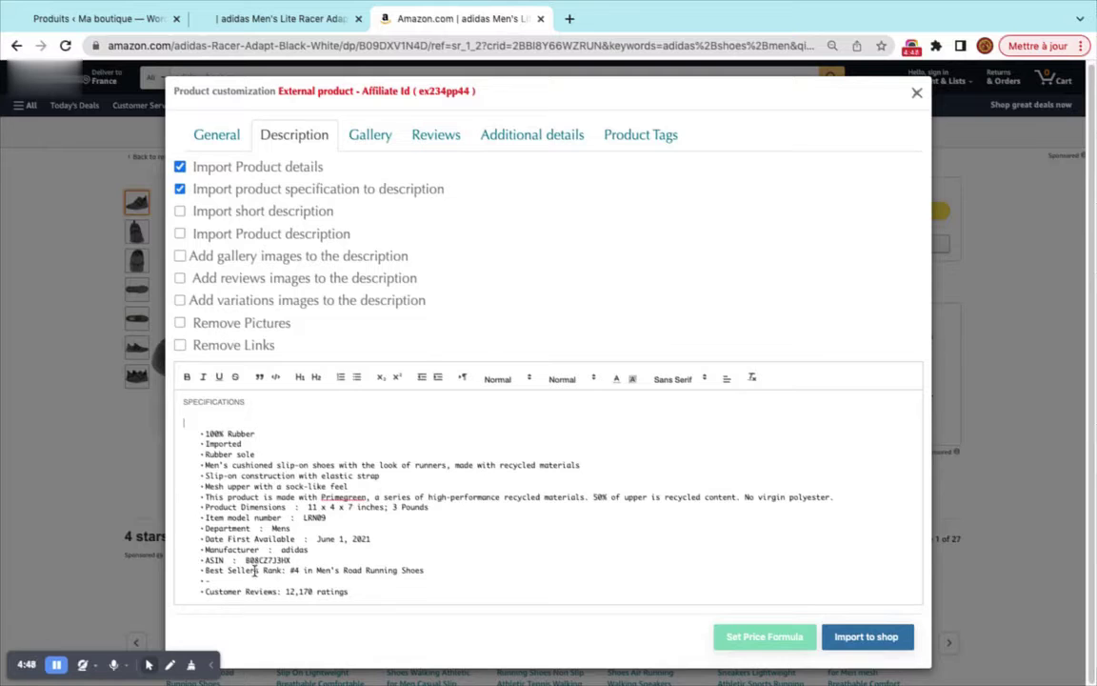
click(231, 581)
key(BackSpace)
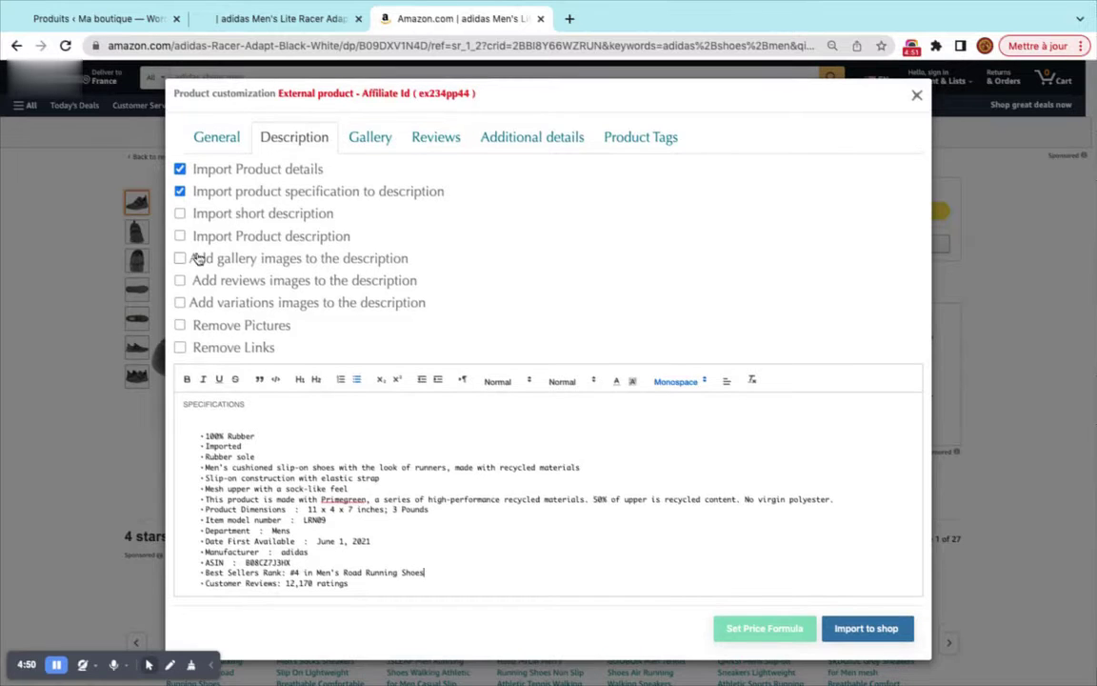
Include the variation images in the description and review the result.
click(302, 315)
scroll(387, 544, down, 4)
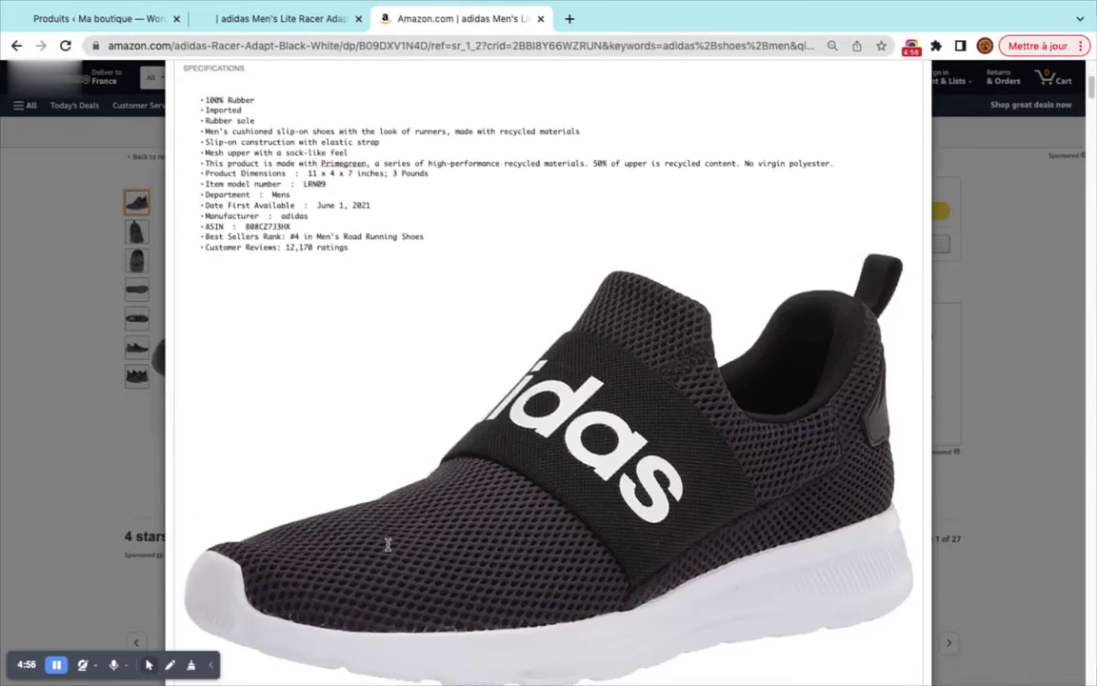
scroll(387, 544, up, 4)
scroll(362, 548, down, 15)
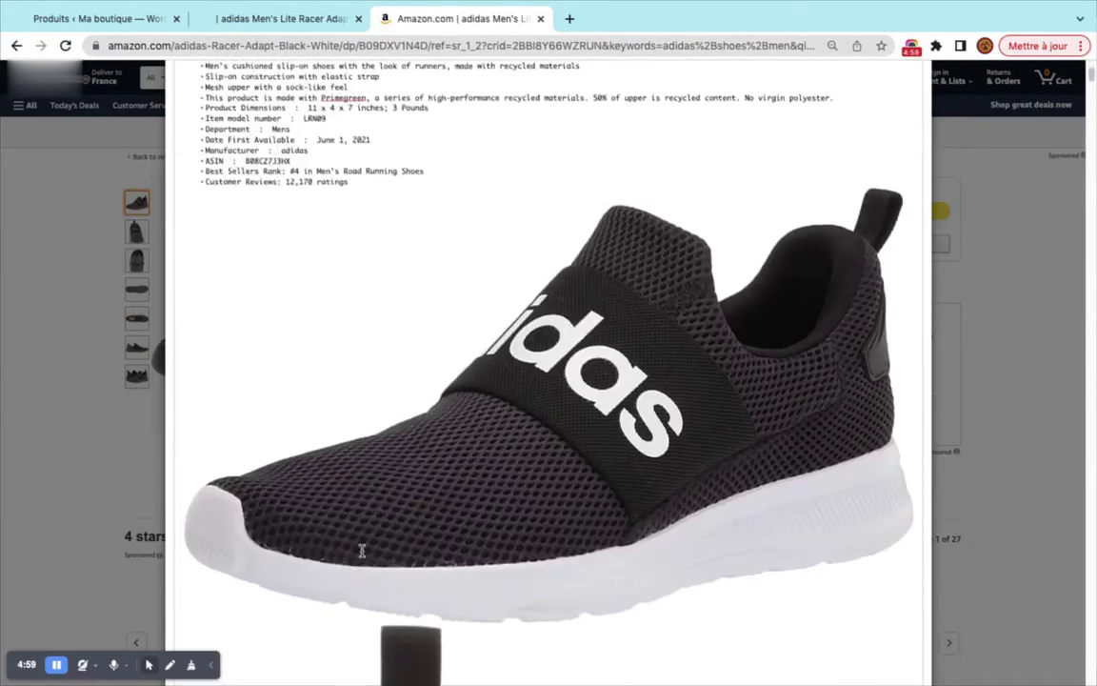
scroll(362, 550, down, 10)
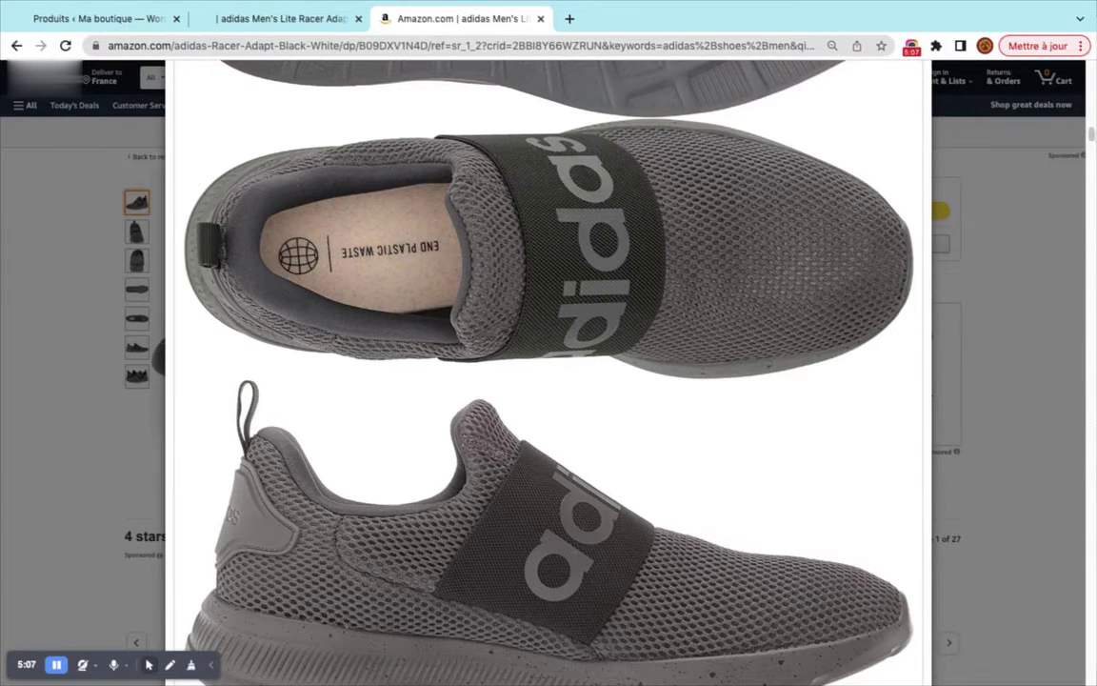
scroll(644, 267, down, 15)
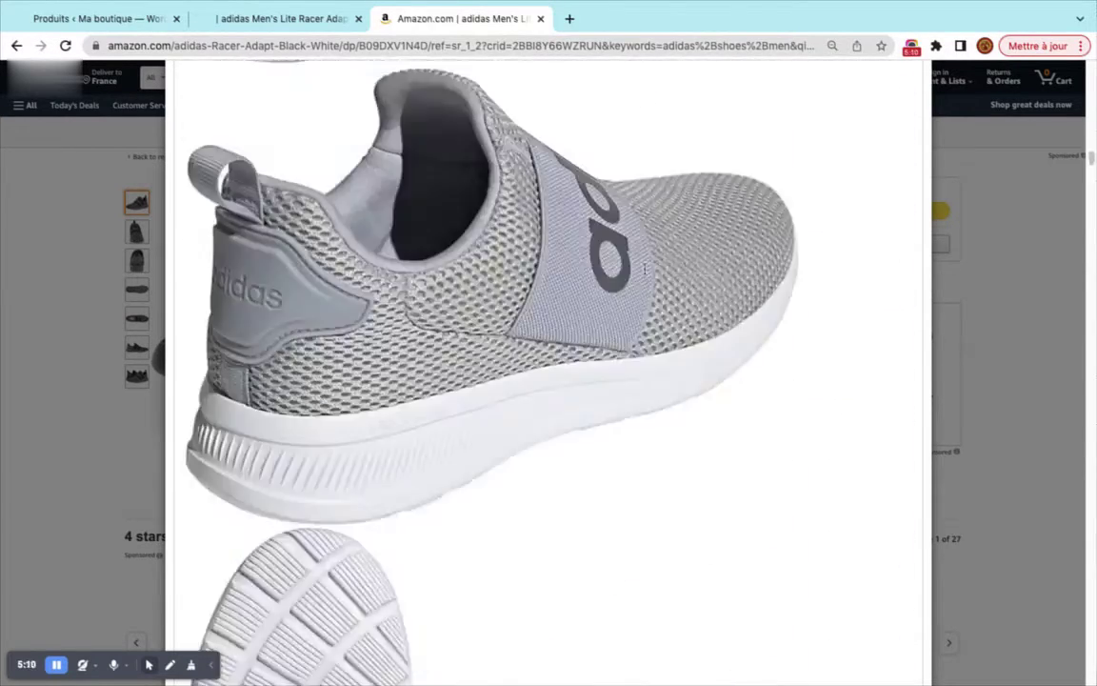
scroll(644, 269, down, 8)
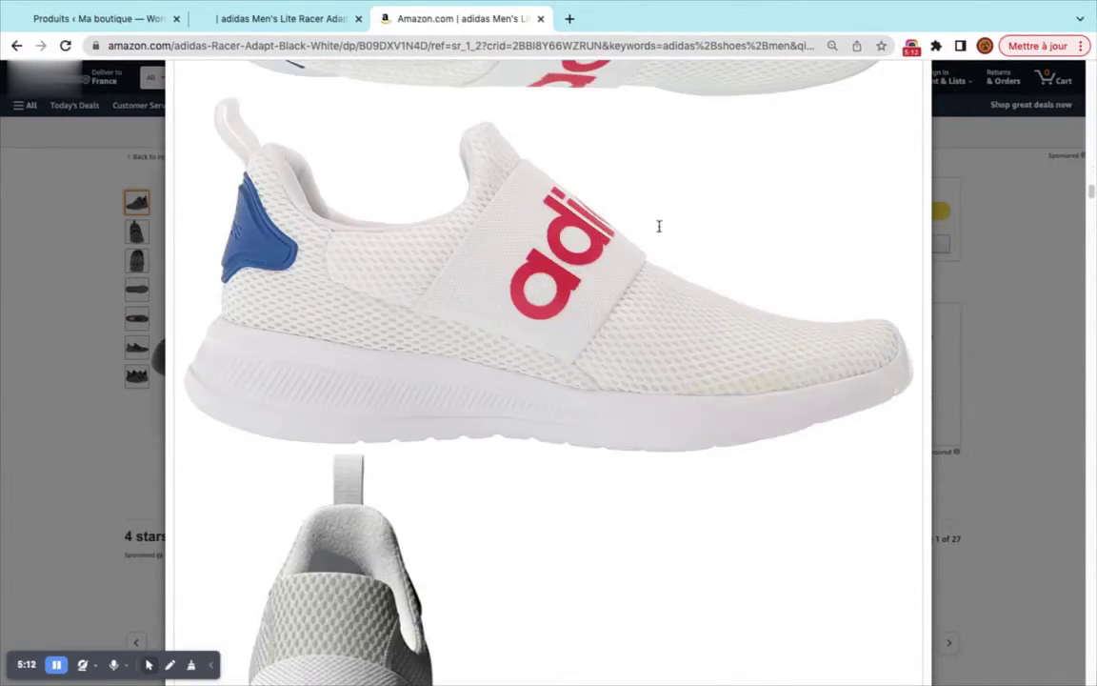
scroll(658, 226, up, 4)
Copy the white shoe's top-view photo and paste it on a new line above SPECIFICATIONS.
double_click(651, 257)
scroll(651, 256, down, 15)
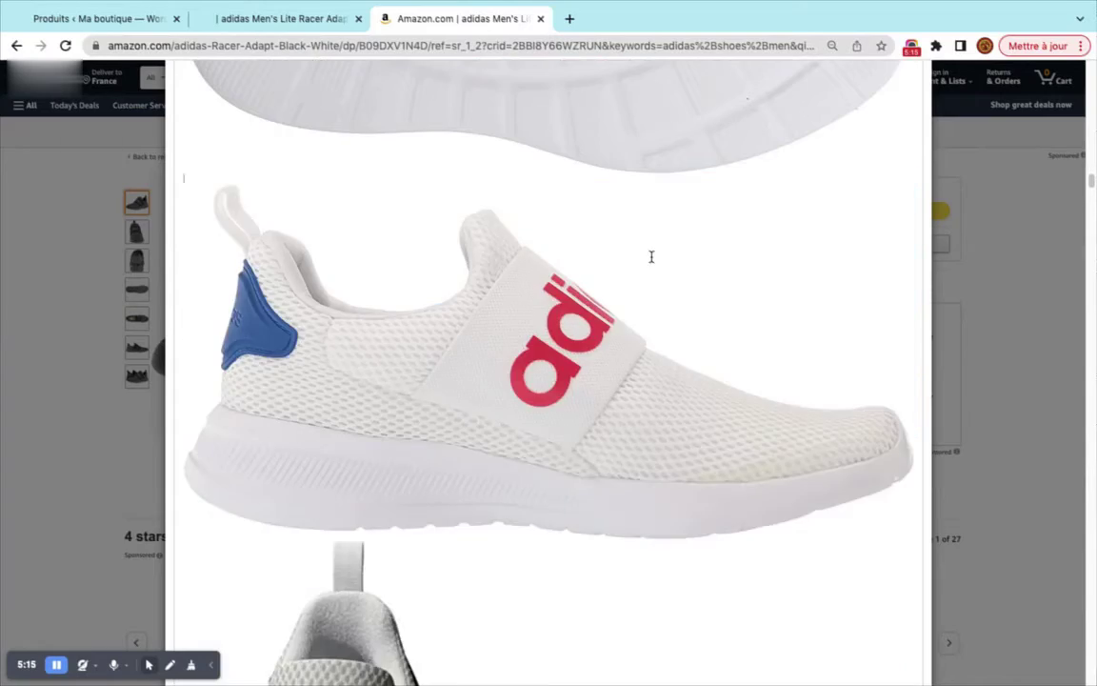
scroll(651, 256, down, 10)
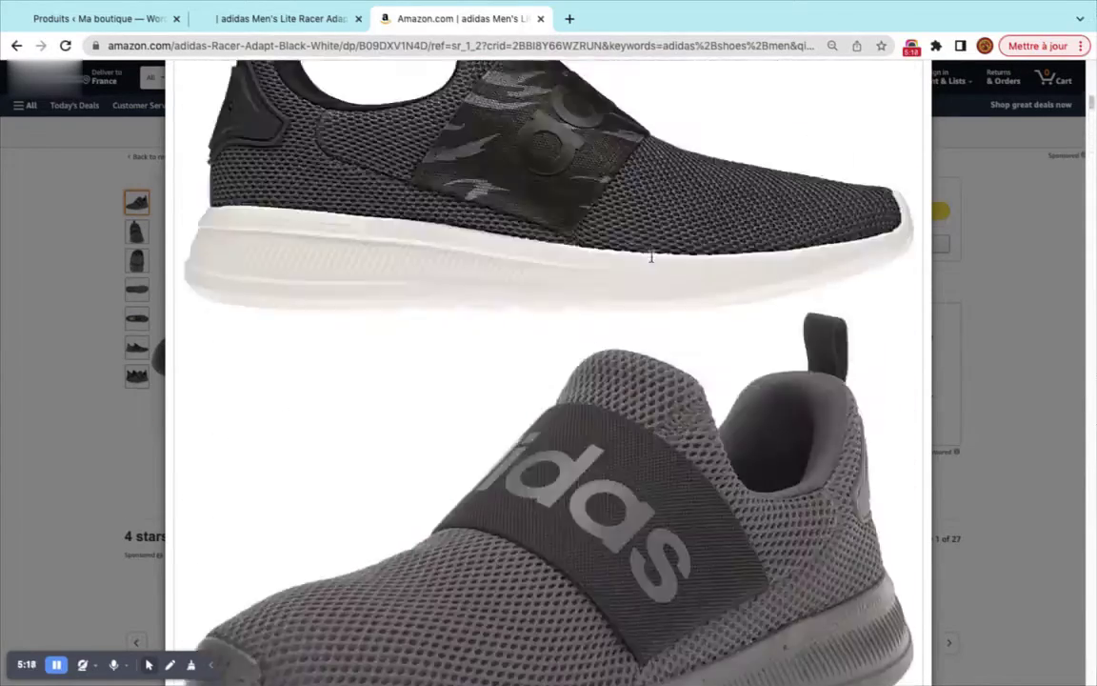
click(160, 381)
click(180, 407)
key(Return)
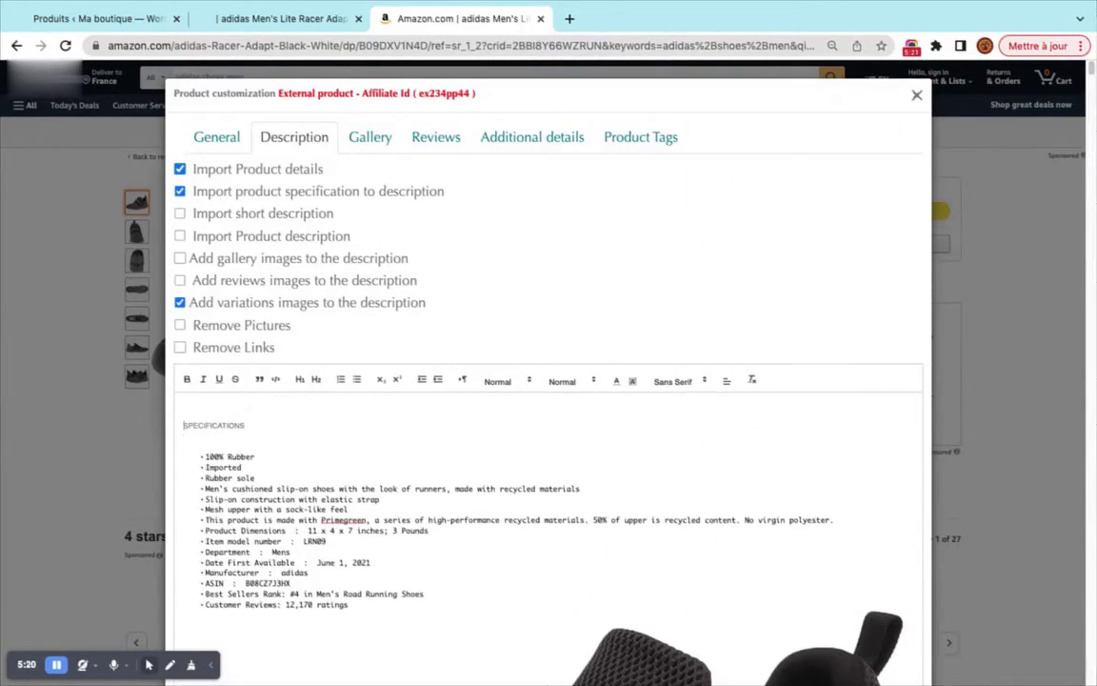
key(ctrl+v)
Recover from an accidental paste over the description, restoring the shoe photo and specifications.
scroll(314, 238, down, 10)
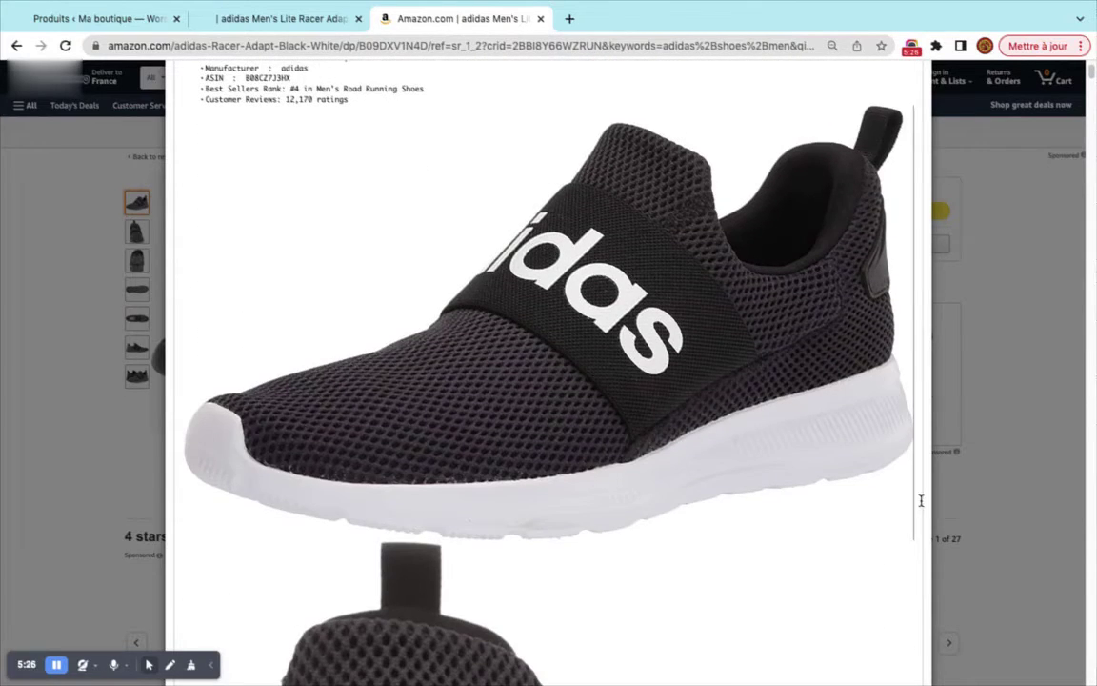
key(ctrl+a)
scroll(463, 179, up, 10)
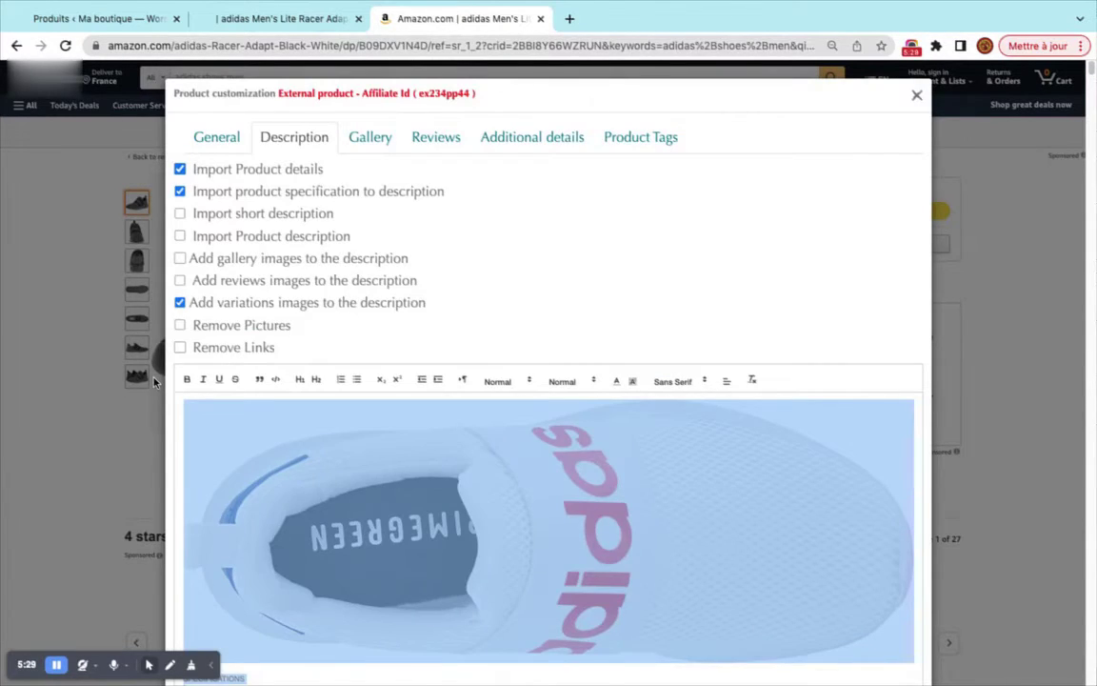
key(ctrl+v)
key(ctrl+a)
key(Delete)
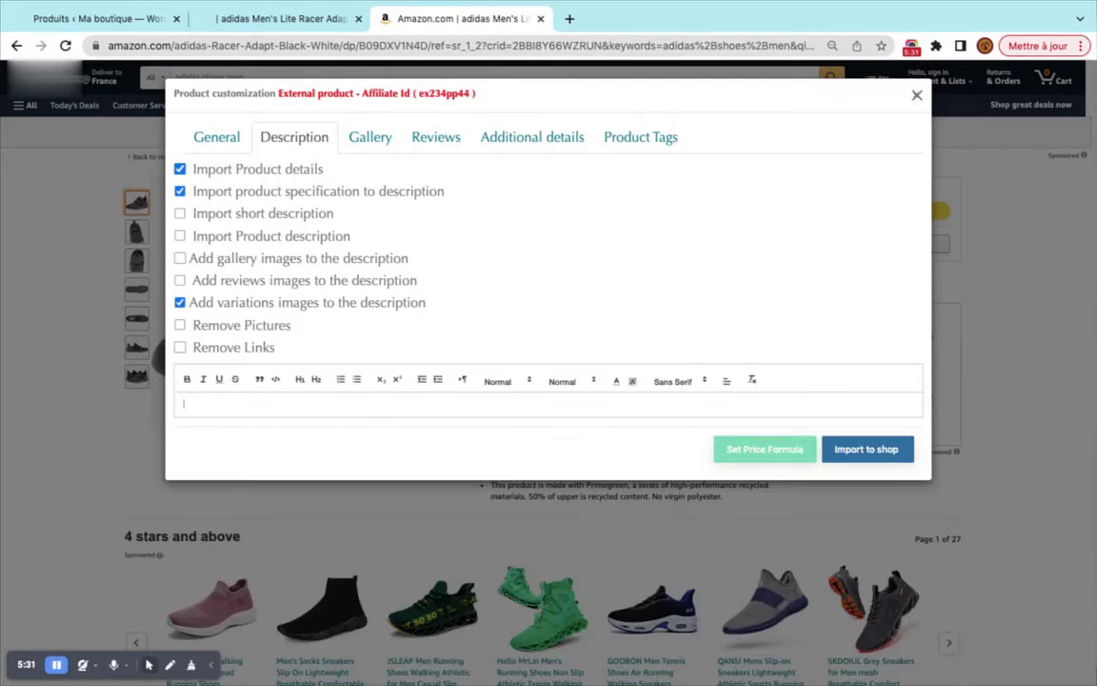
key(ctrl+v)
Select the short description paragraph below the spec list.
scroll(97, 414, down, 3)
scroll(97, 414, down, 3)
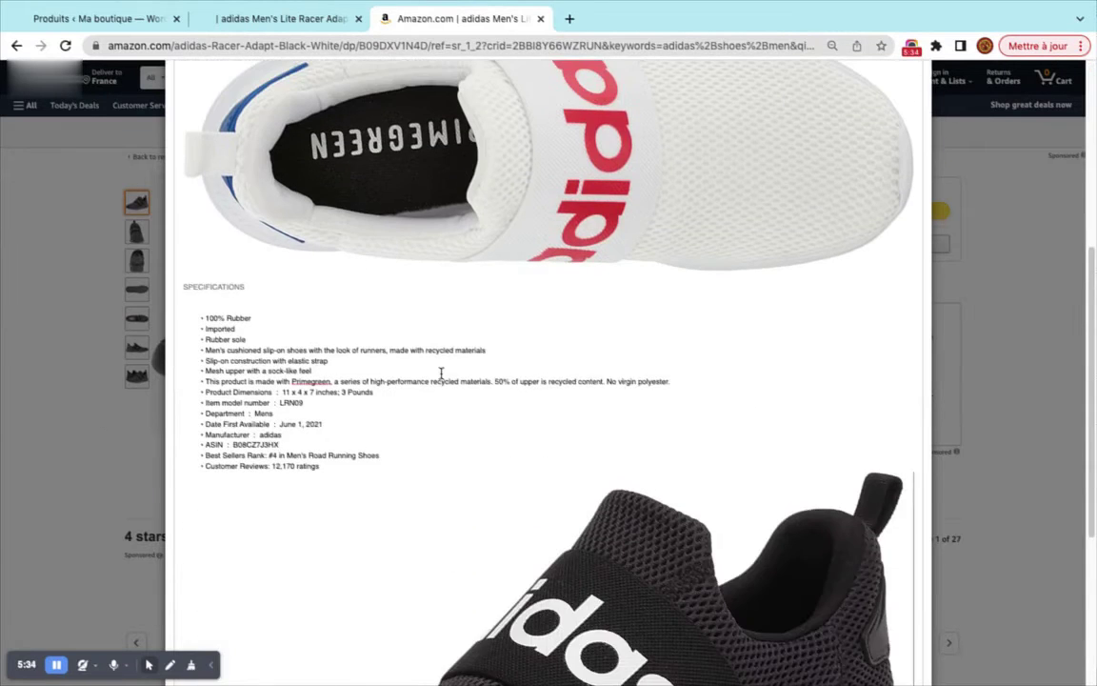
scroll(97, 414, down, 5)
scroll(97, 415, up, 8)
scroll(340, 346, up, 3)
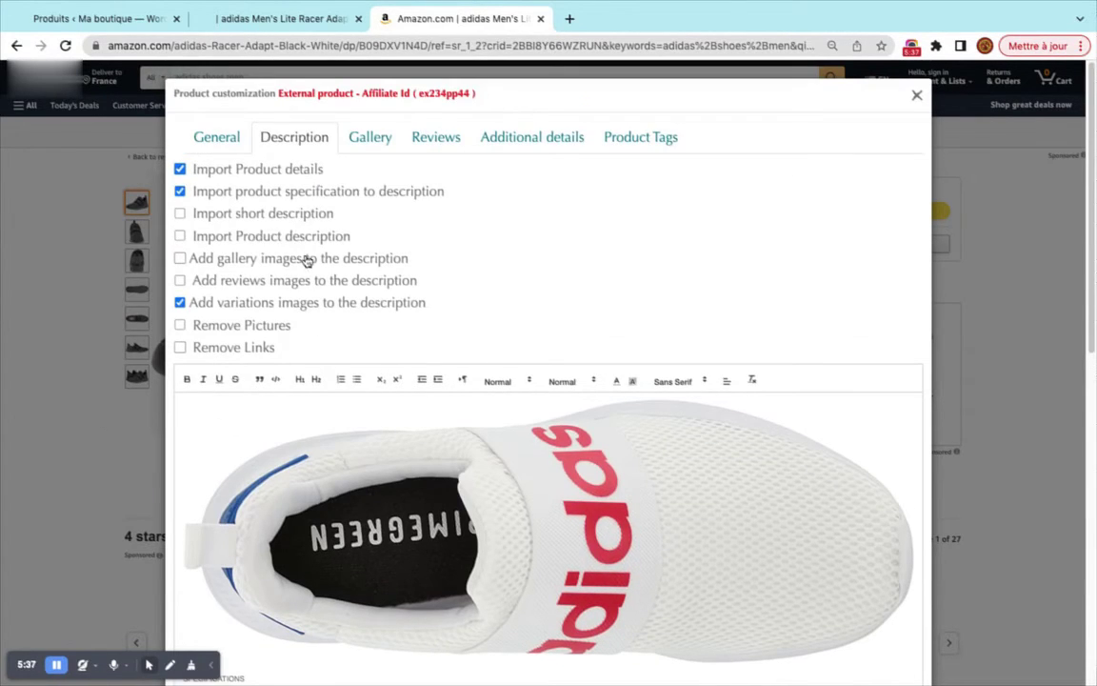
scroll(273, 221, down, 10)
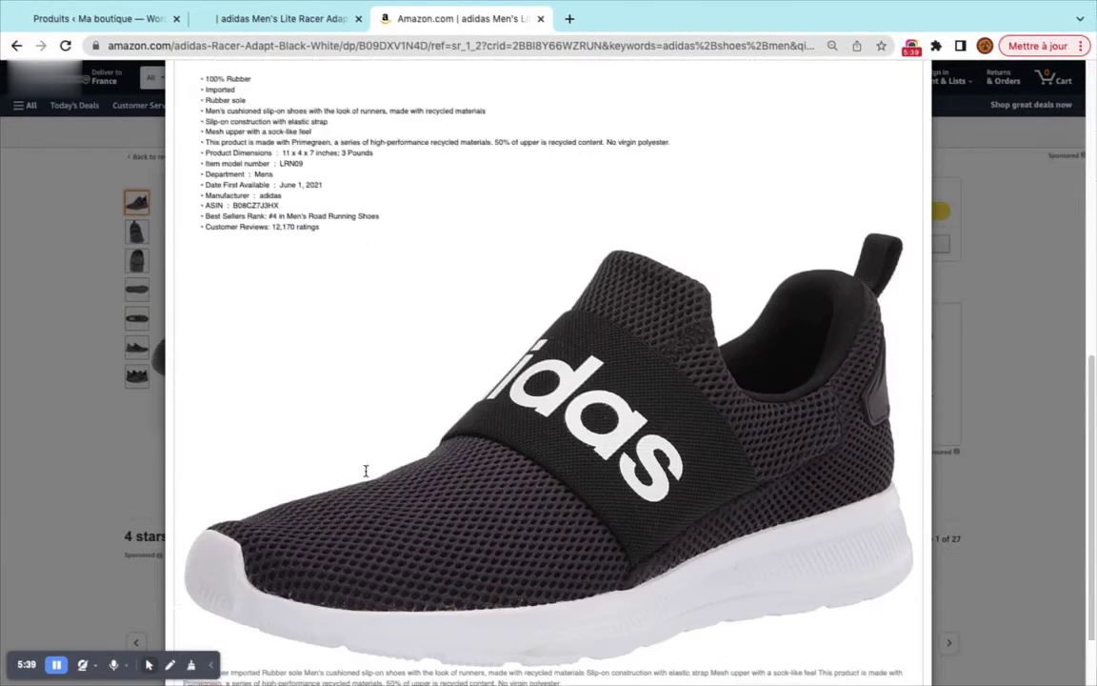
triple_click(232, 580)
Set the short description paragraph's font to Monospace.
scroll(710, 282, up, 10)
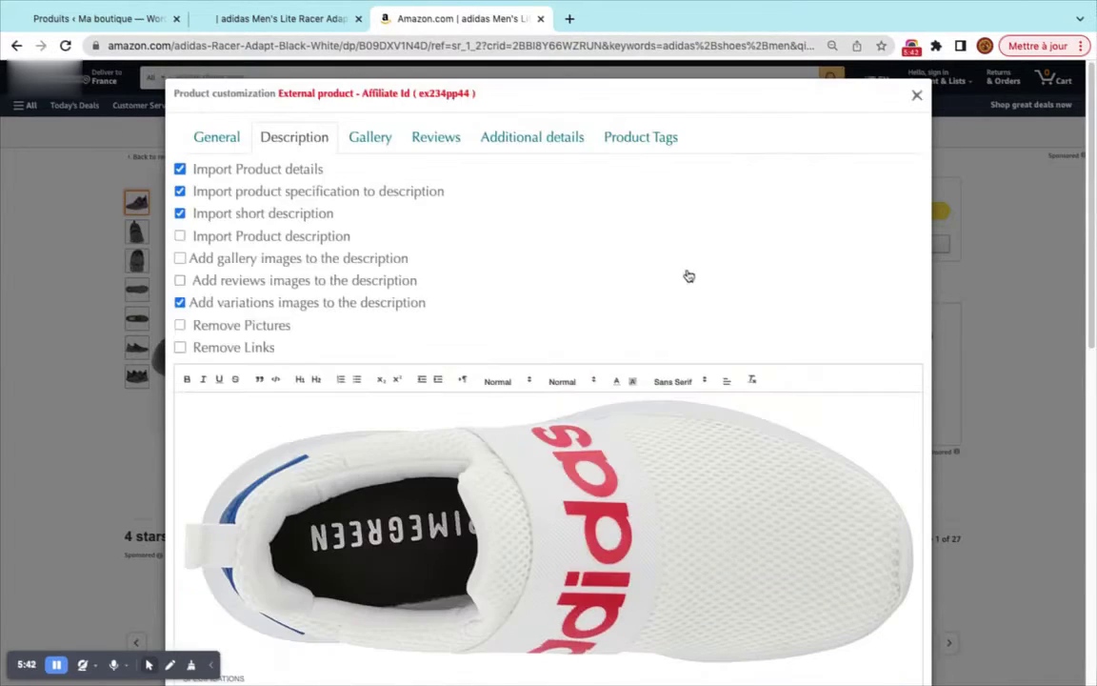
click(693, 382)
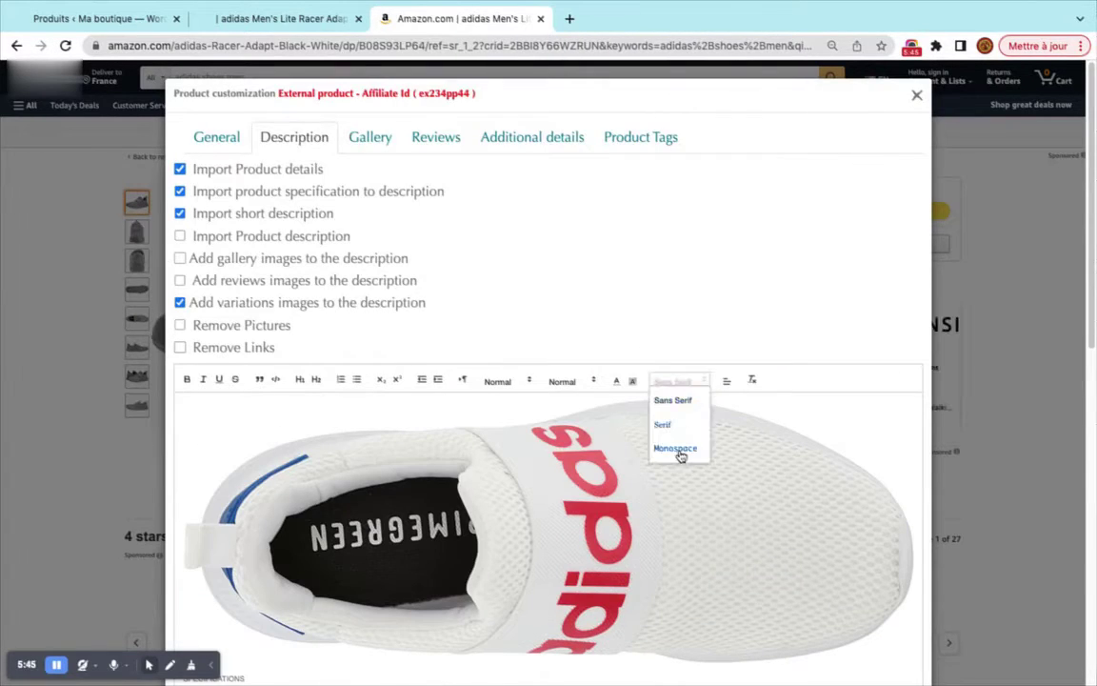
click(678, 454)
scroll(672, 528, down, 10)
scroll(671, 529, up, 10)
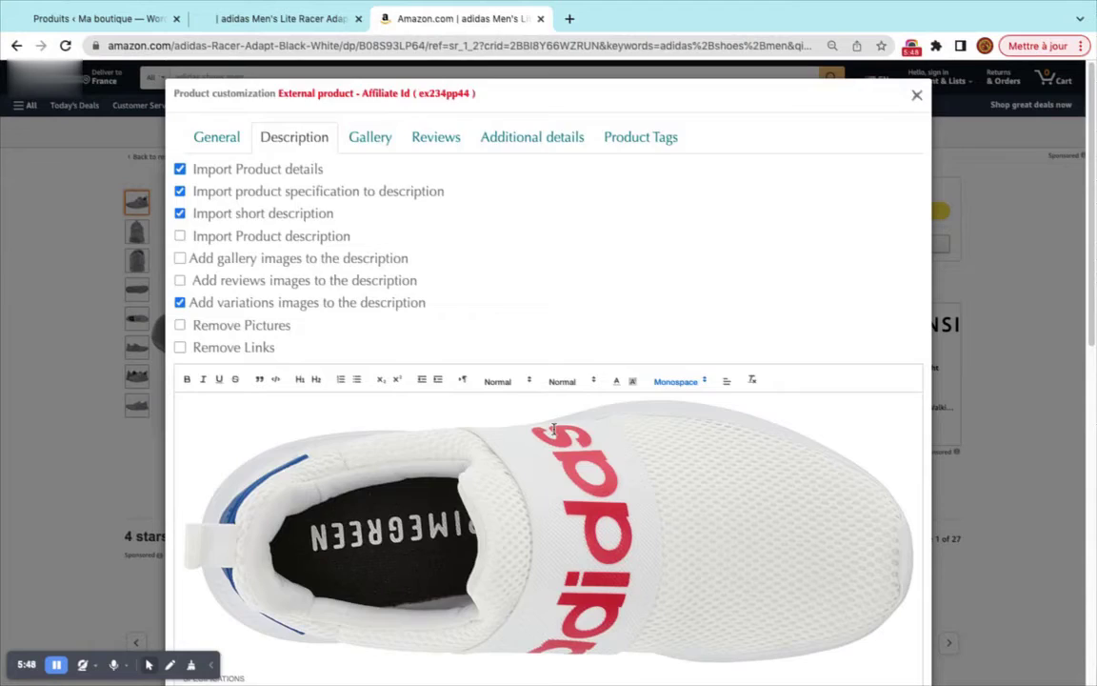
scroll(539, 510, down, 3)
scroll(539, 509, up, 4)
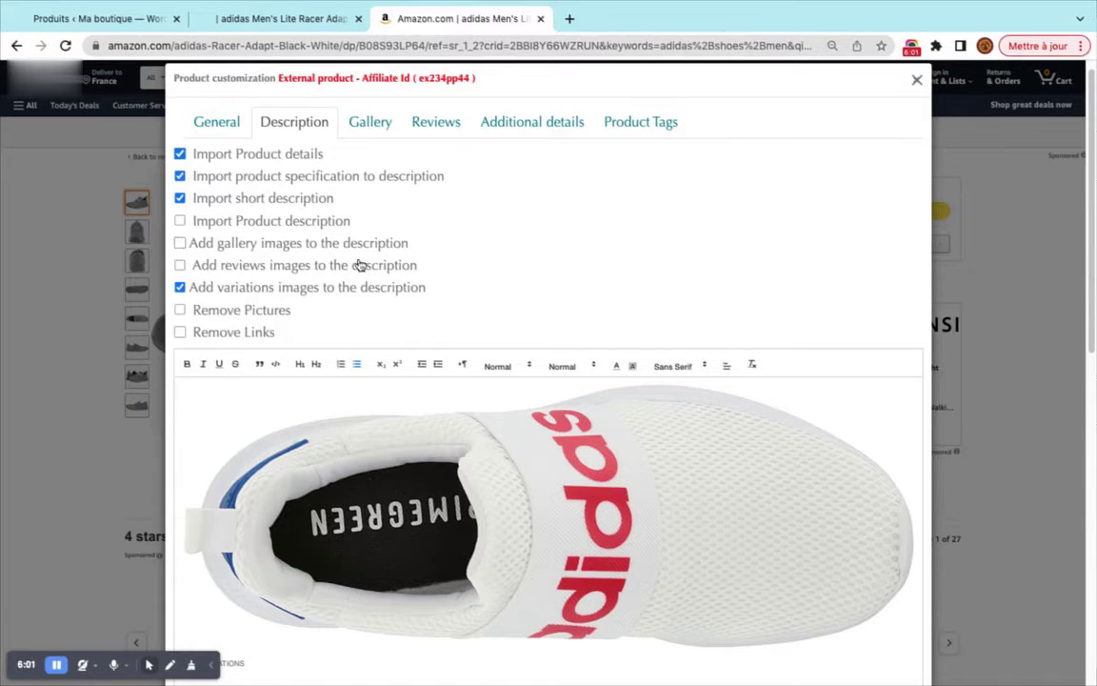
Switch to the Gallery settings showing the shoe's queued photos.
scroll(387, 367, down, 10)
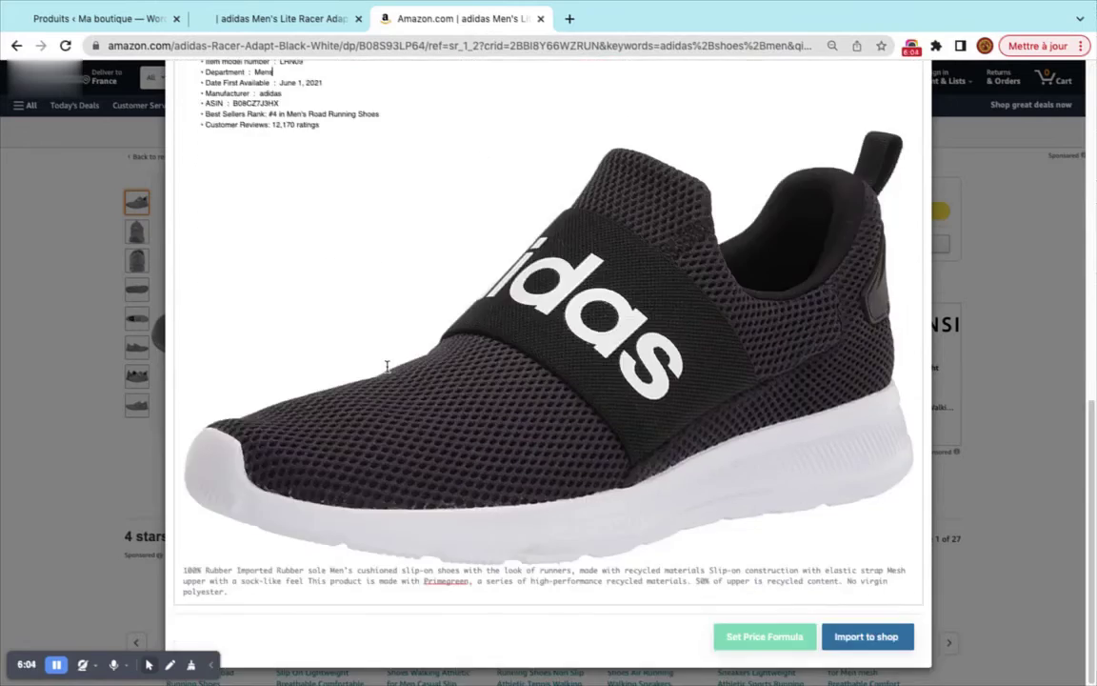
scroll(387, 367, up, 10)
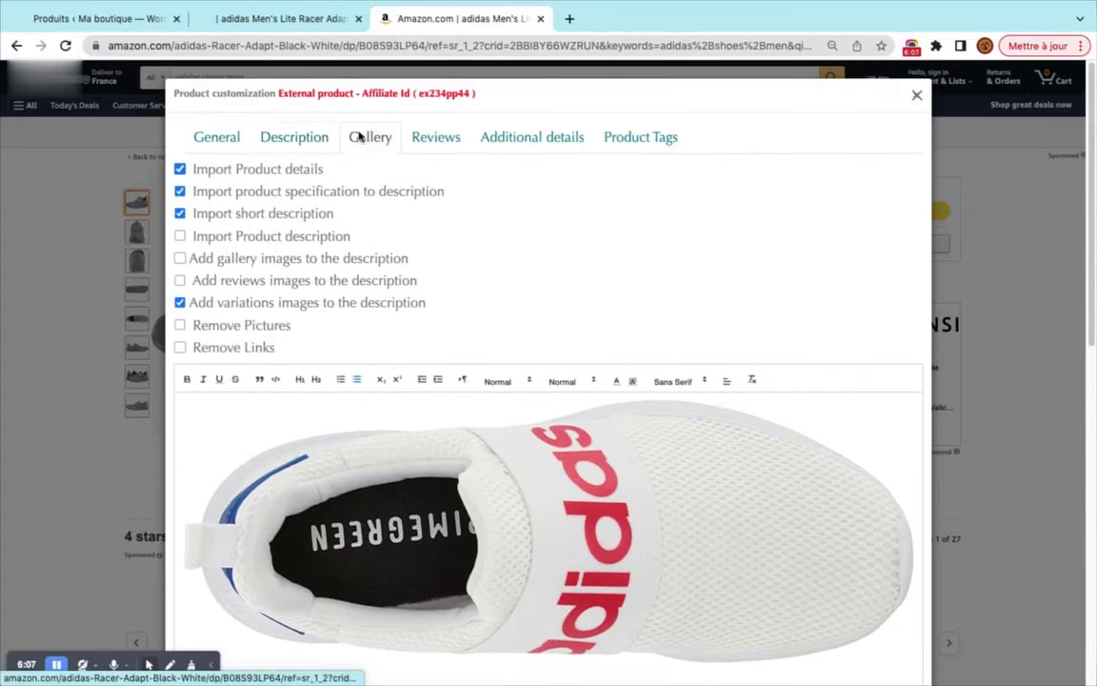
click(359, 137)
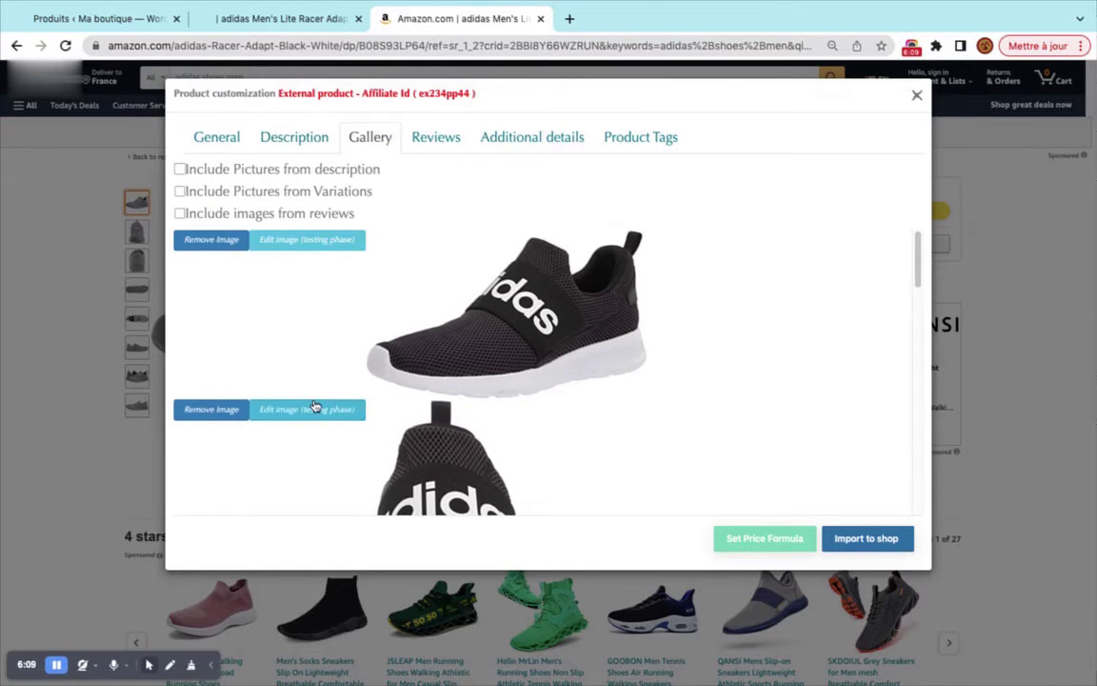
Turn on Include Pictures from Variations in the gallery.
scroll(377, 292, down, 10)
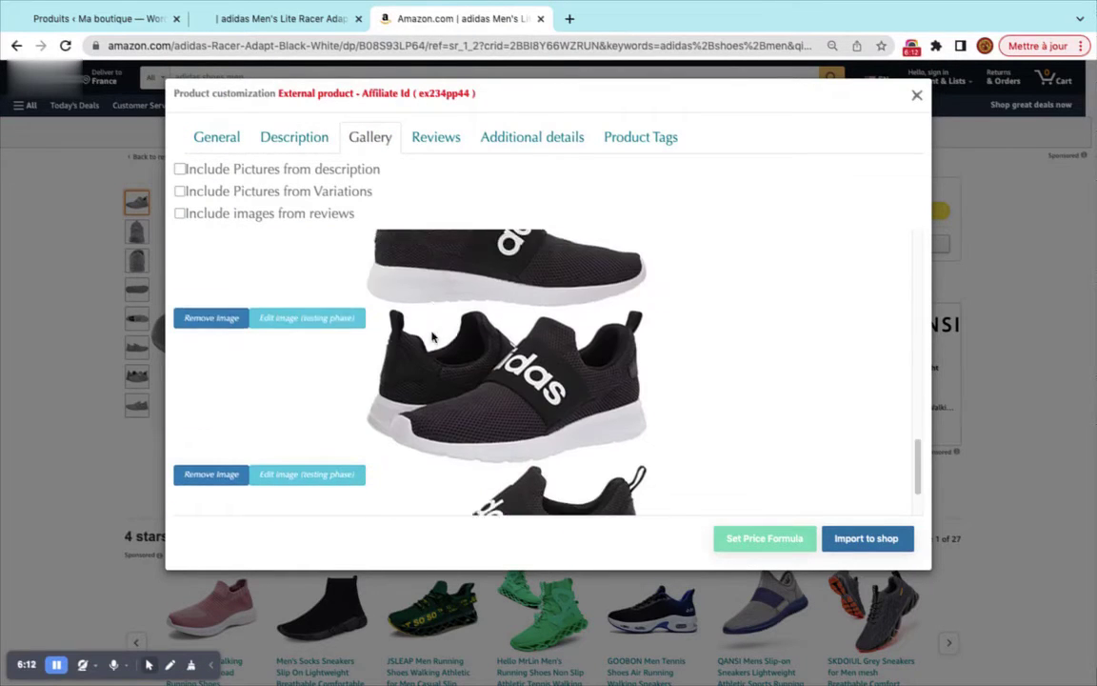
scroll(428, 329, down, 2)
scroll(296, 259, up, 3)
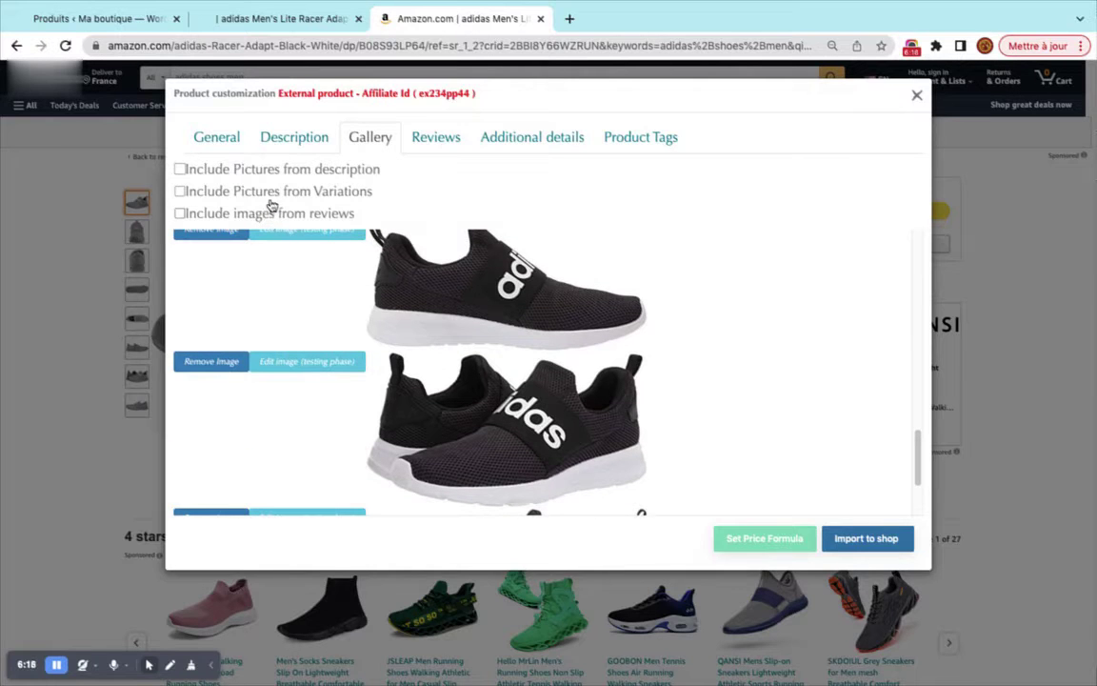
scroll(400, 314, up, 10)
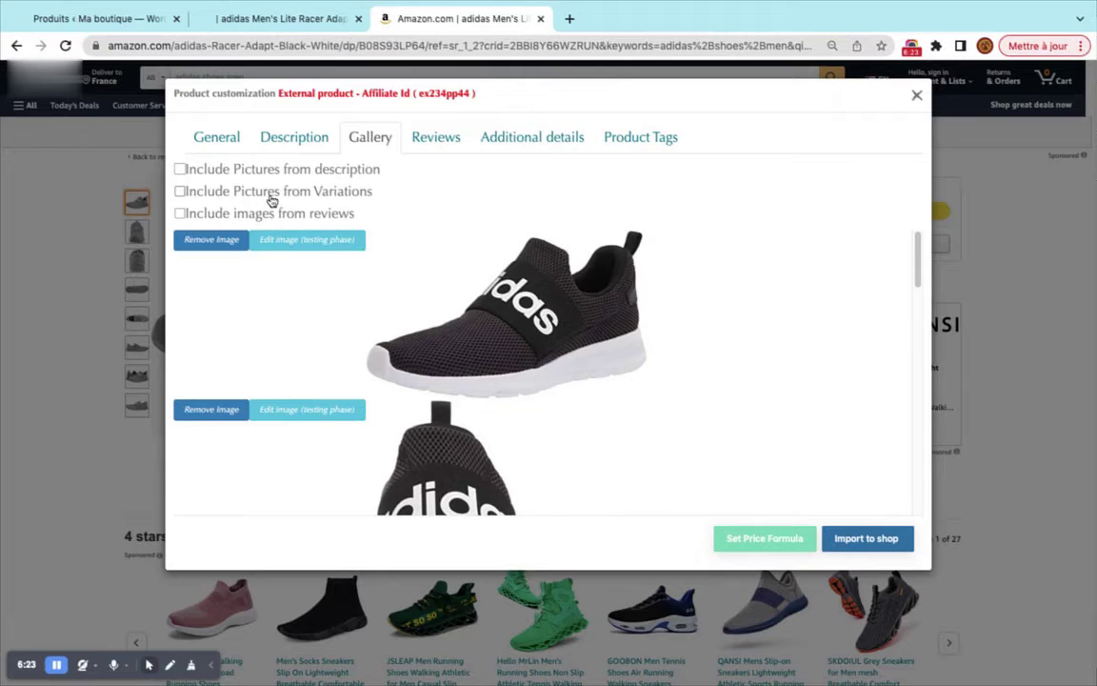
click(271, 199)
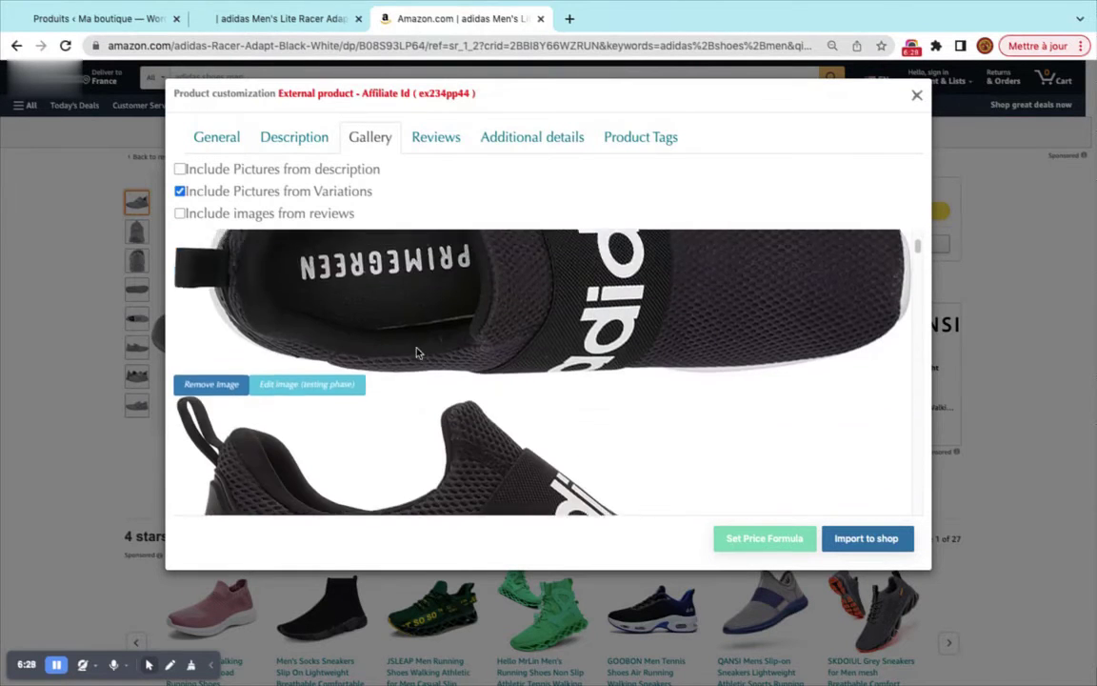
Remove the unwanted grey shoe, white shoe and white sole photos from the gallery.
scroll(419, 354, down, 1)
click(196, 337)
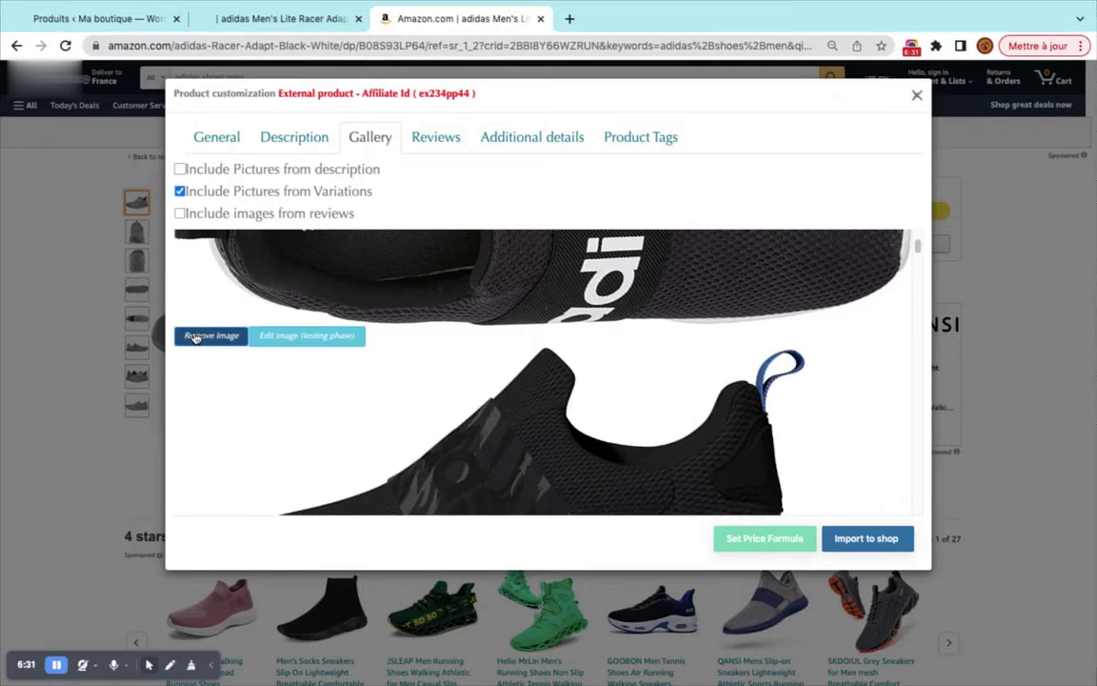
click(196, 337)
click(195, 337)
click(193, 336)
click(196, 337)
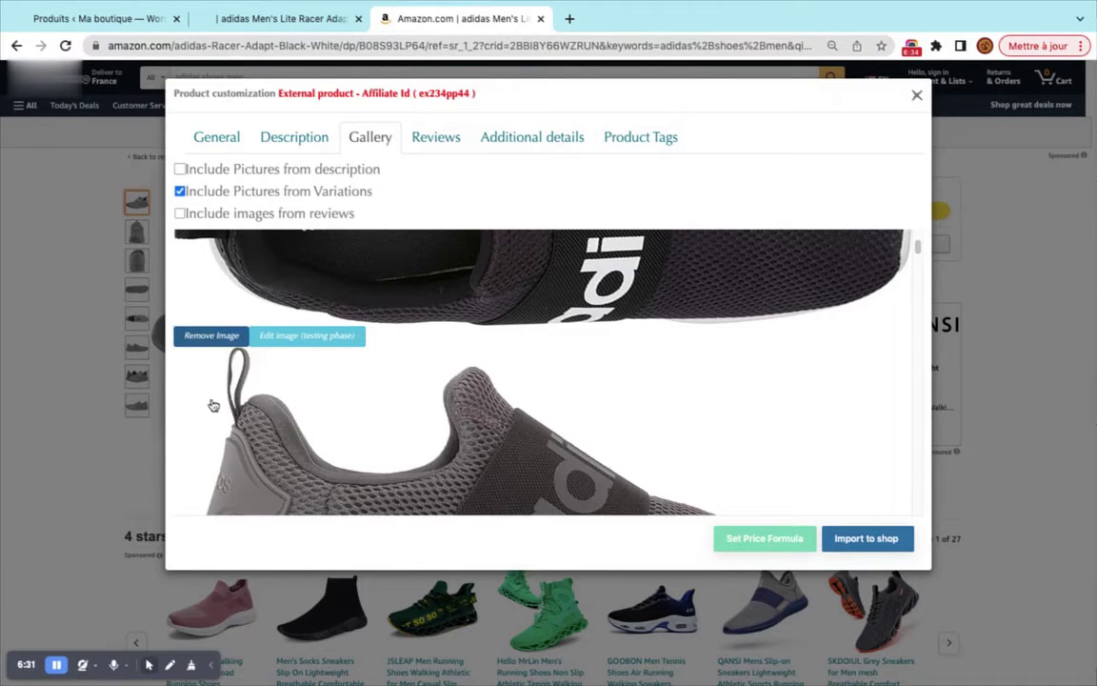
click(210, 339)
click(208, 340)
click(208, 338)
click(209, 338)
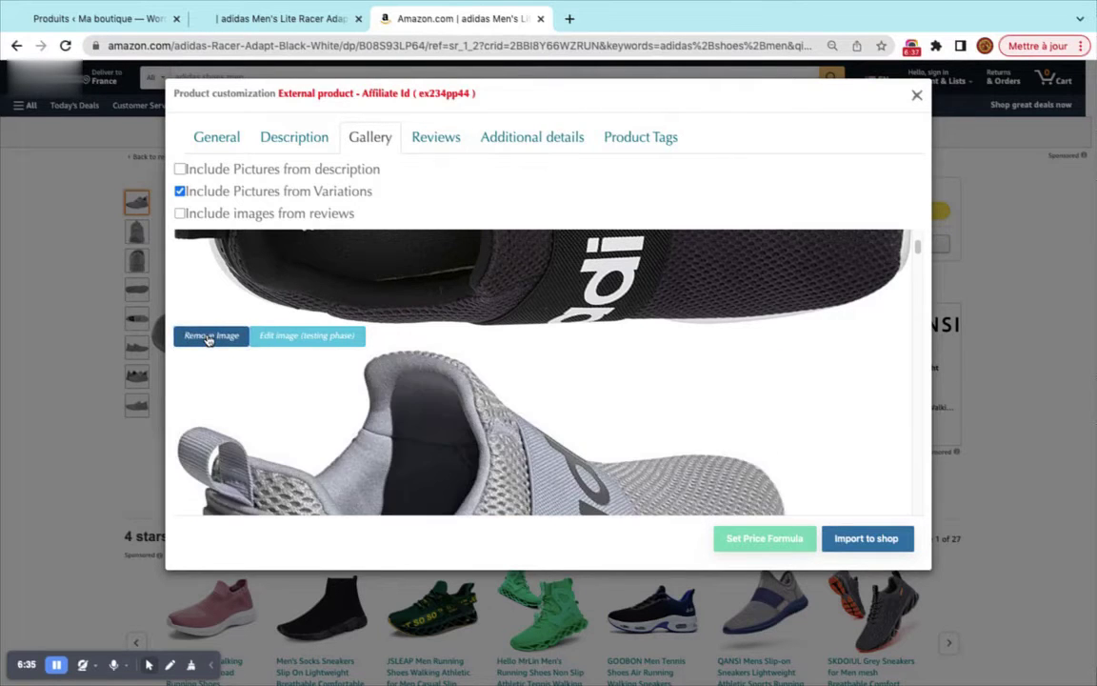
click(208, 338)
click(209, 338)
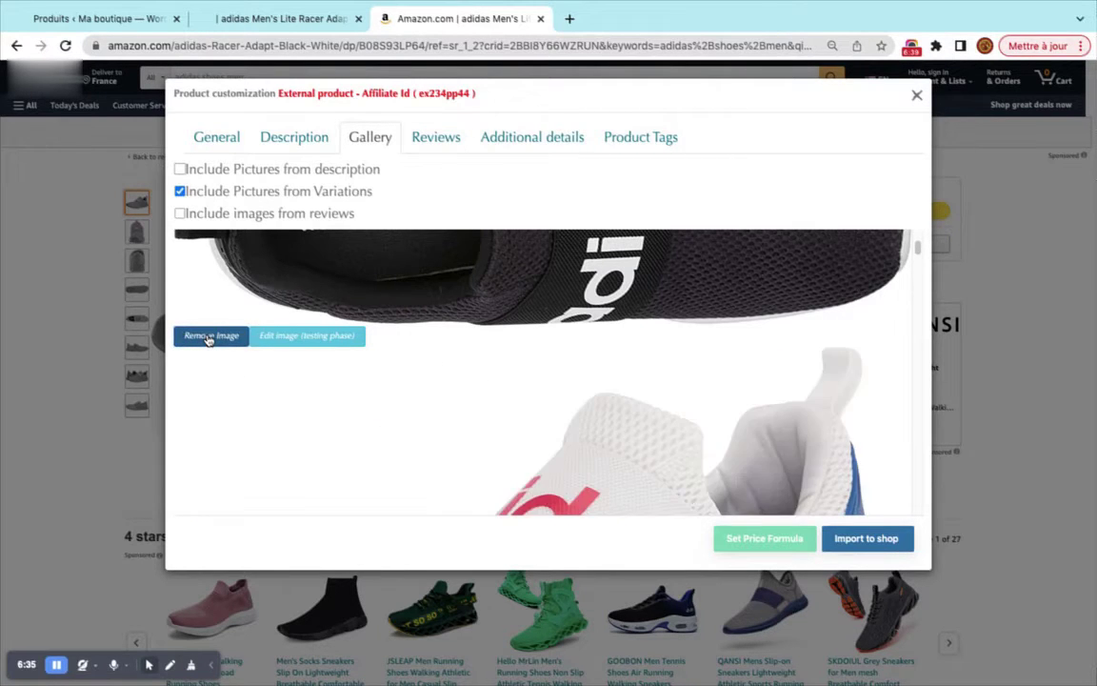
scroll(257, 357, down, 1)
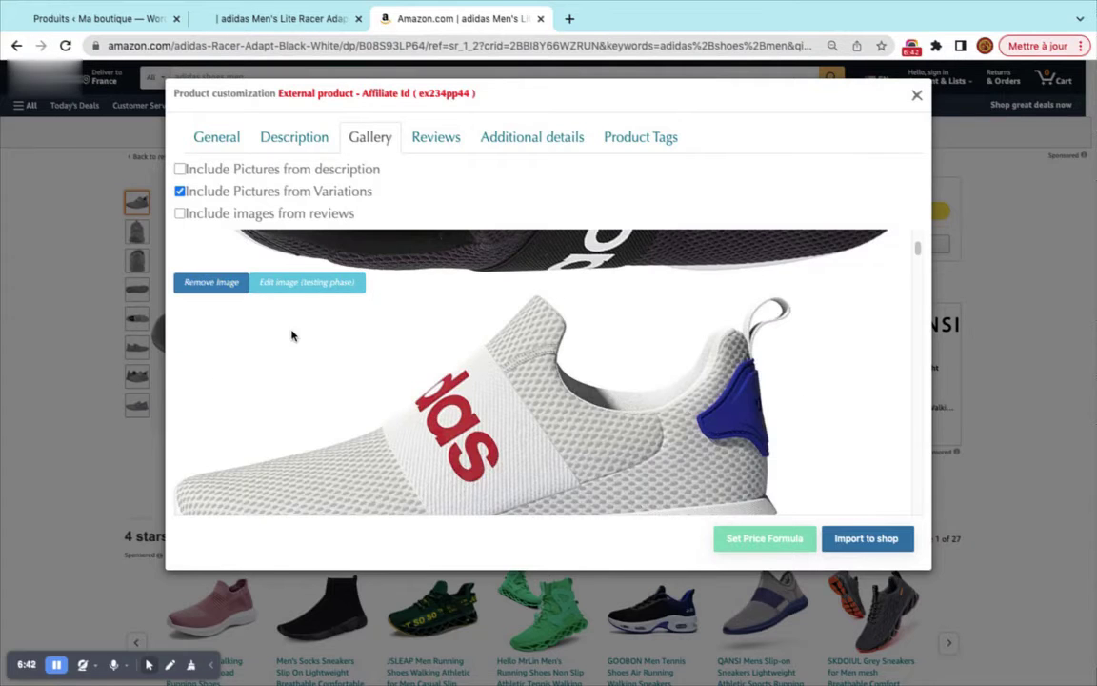
scroll(229, 338, up, 1)
Remove the remaining extra white, black, red, grey, green and olive shoe photos.
click(209, 329)
click(208, 328)
click(208, 329)
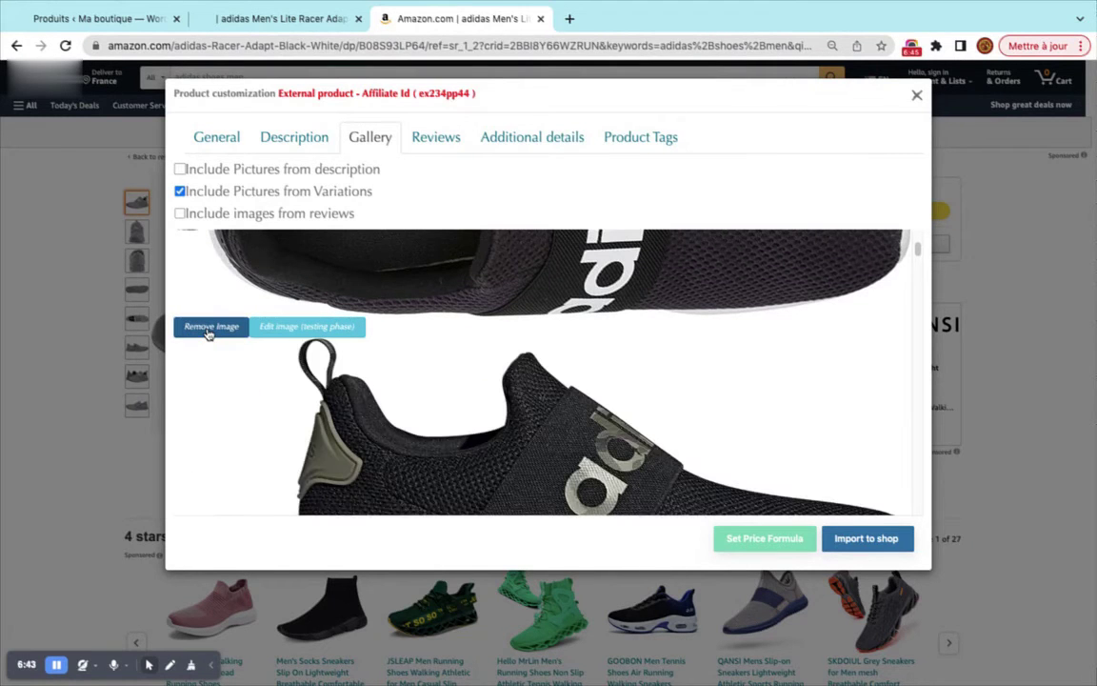
click(209, 328)
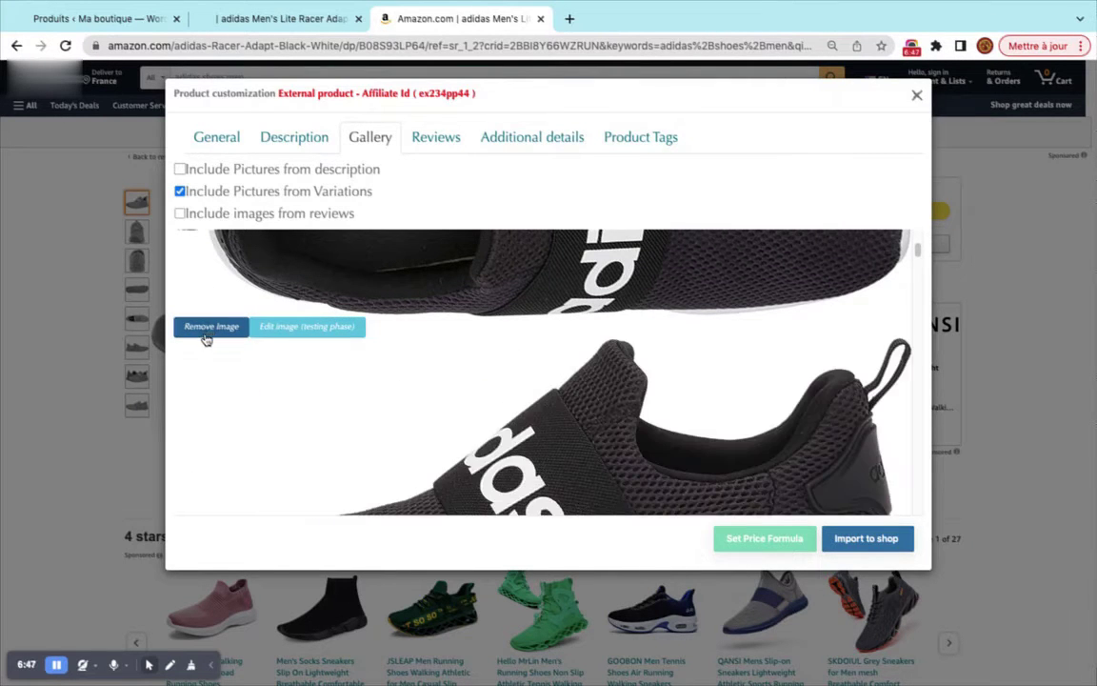
click(208, 334)
click(207, 337)
click(206, 338)
click(206, 335)
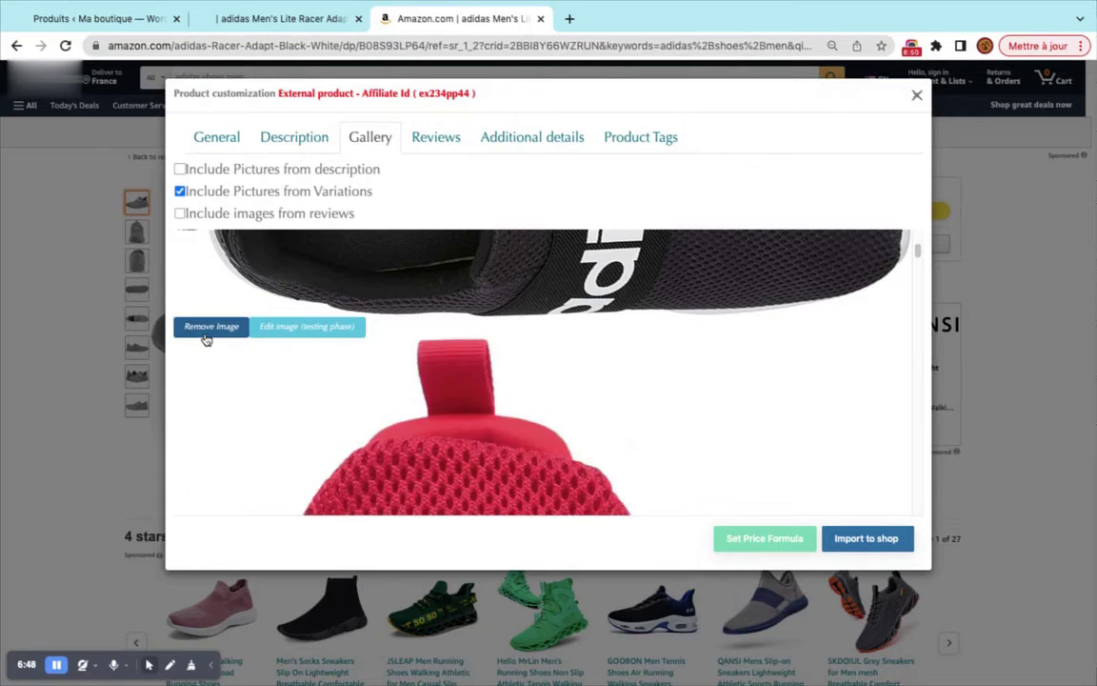
click(207, 336)
click(216, 337)
click(217, 338)
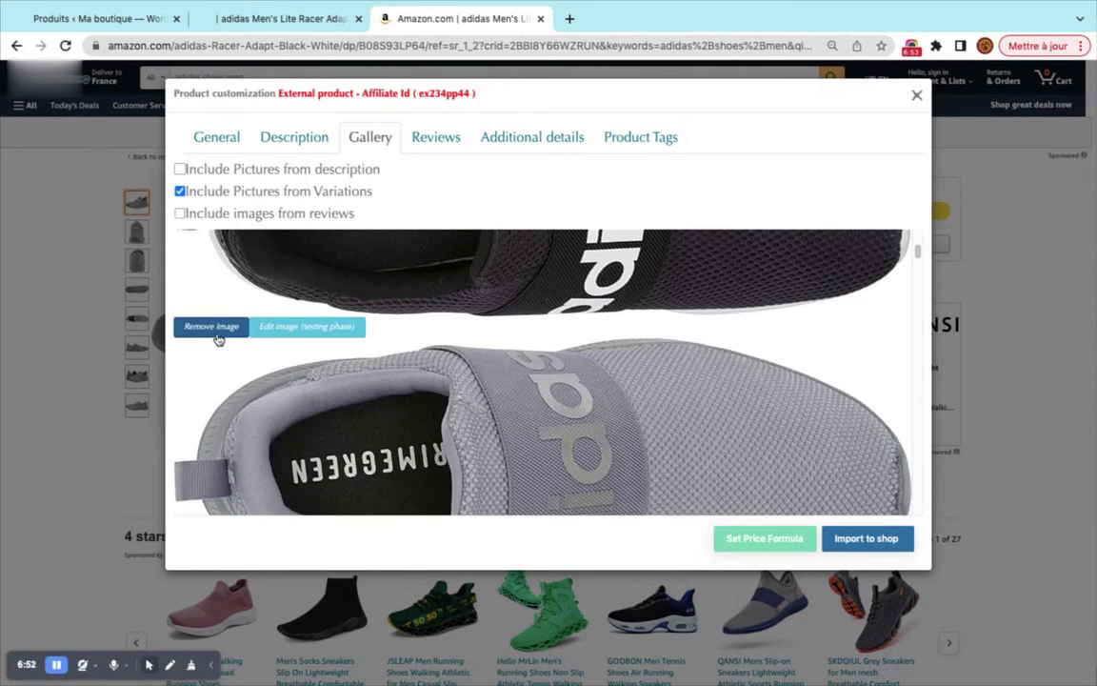
click(218, 337)
click(218, 336)
click(220, 334)
click(220, 333)
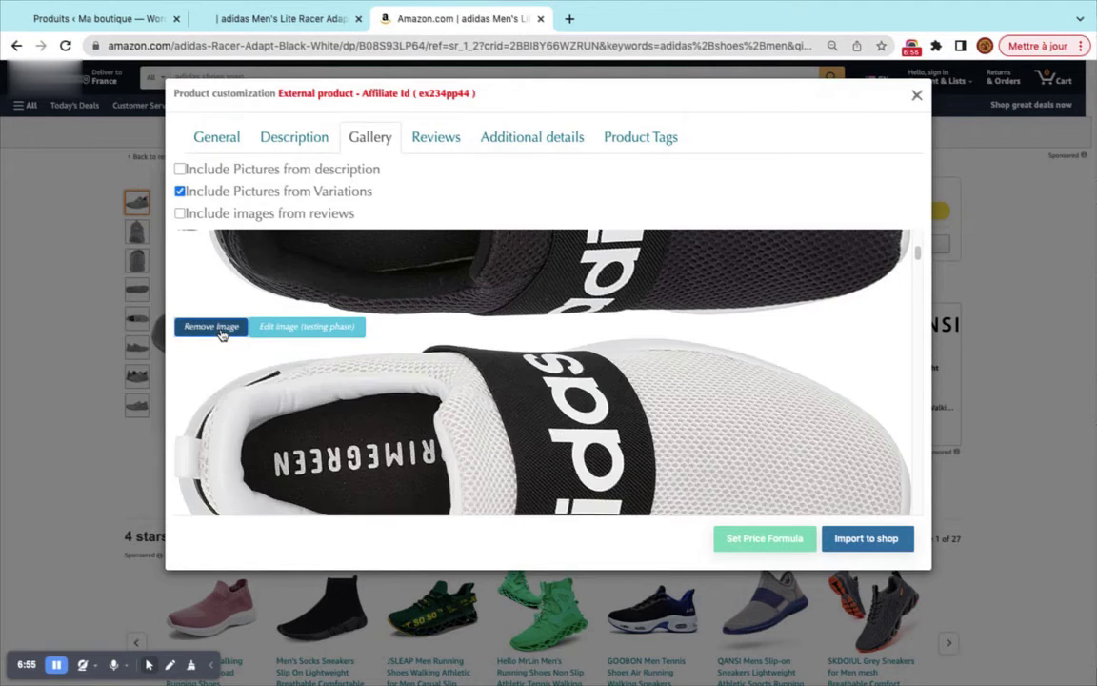
click(220, 334)
click(220, 333)
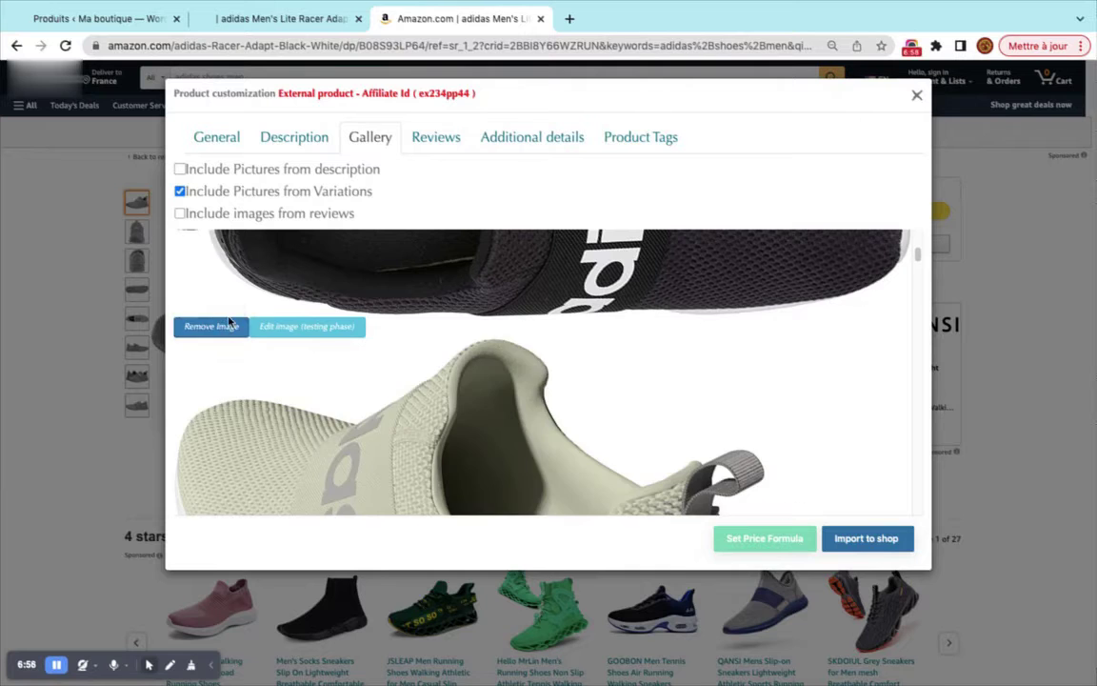
click(223, 332)
click(224, 331)
click(225, 330)
click(225, 330)
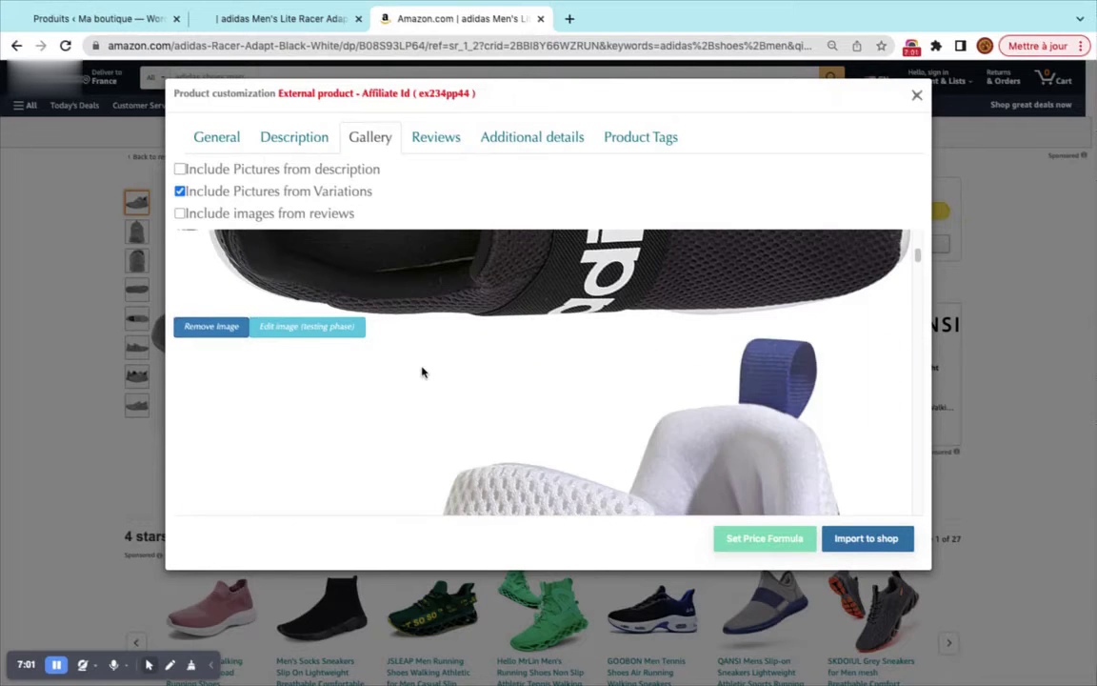
scroll(420, 372, down, 5)
scroll(422, 373, down, 10)
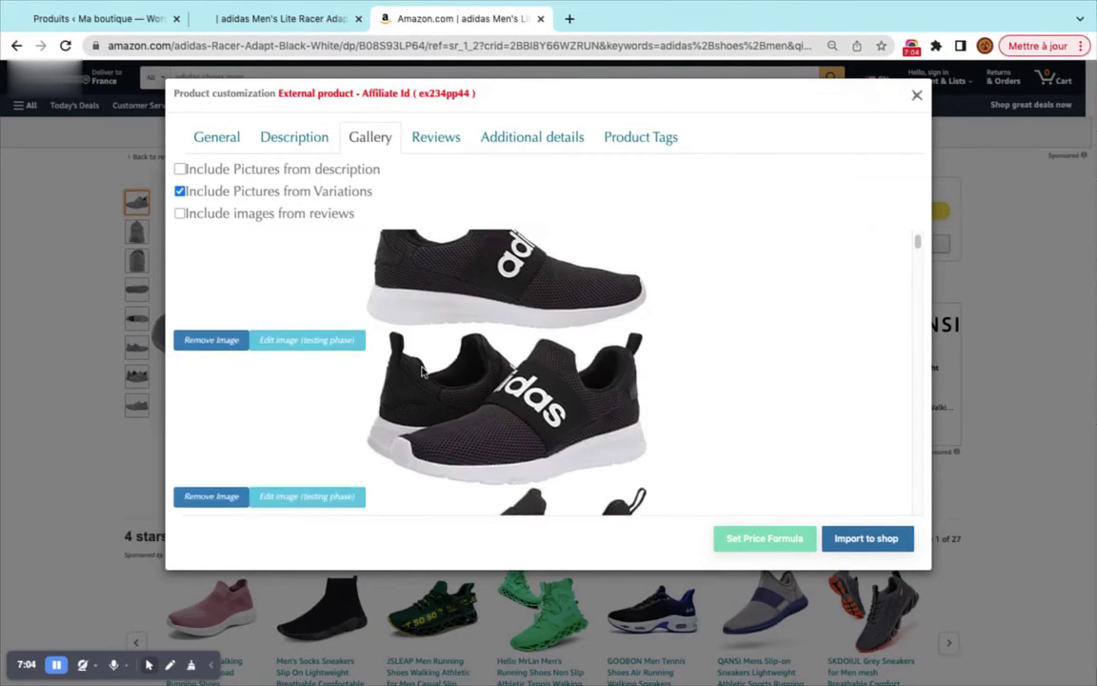
scroll(422, 372, up, 5)
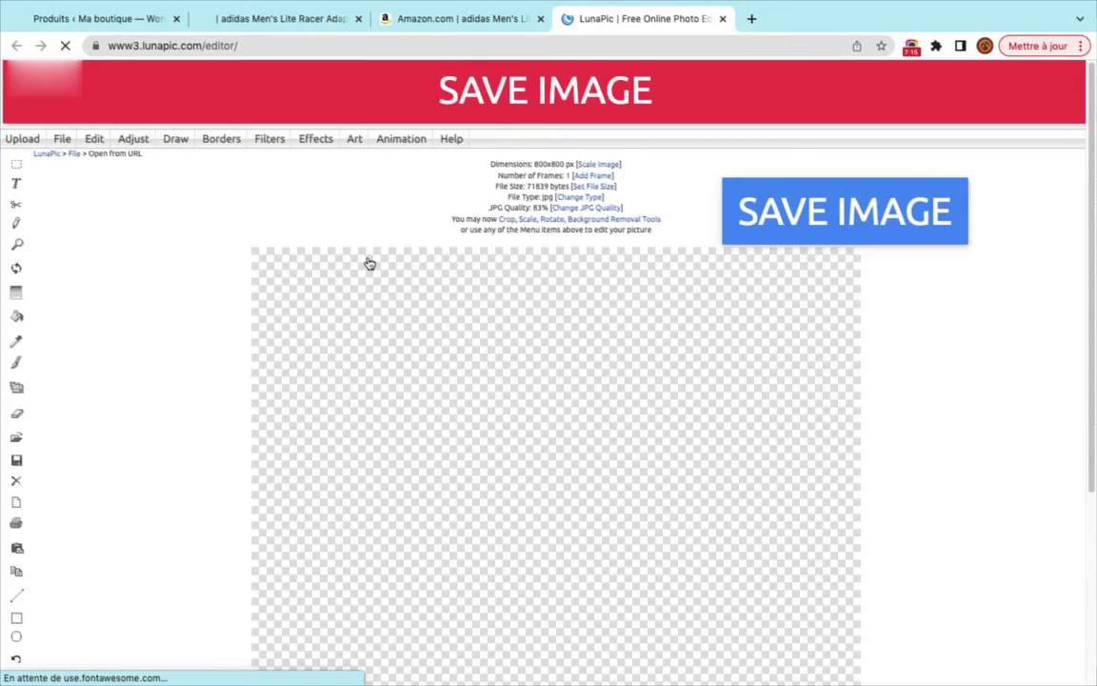
Add a light green 'my shop' caption in Starjedi font onto the shoe image.
scroll(338, 379, down, 1)
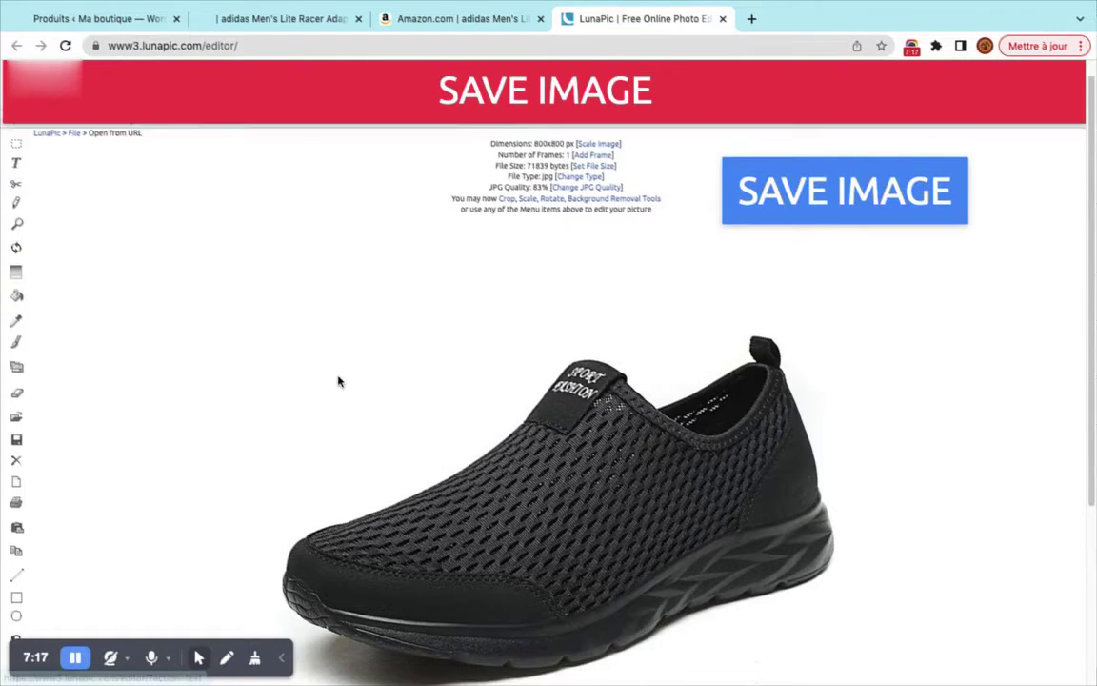
click(15, 164)
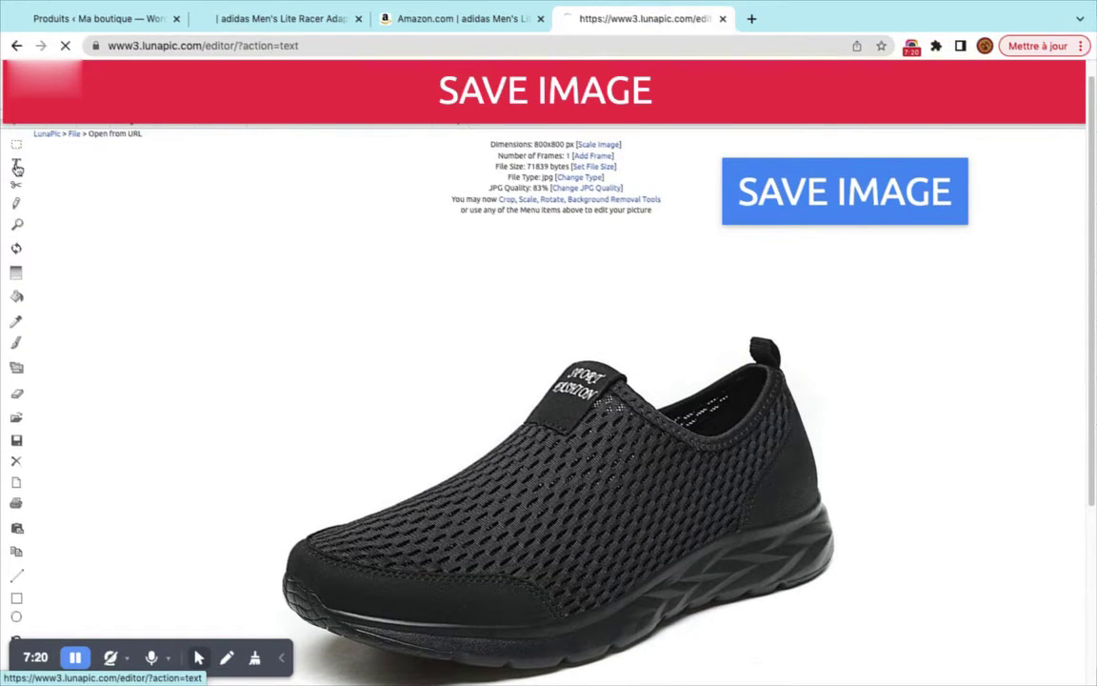
click(347, 171)
click(405, 204)
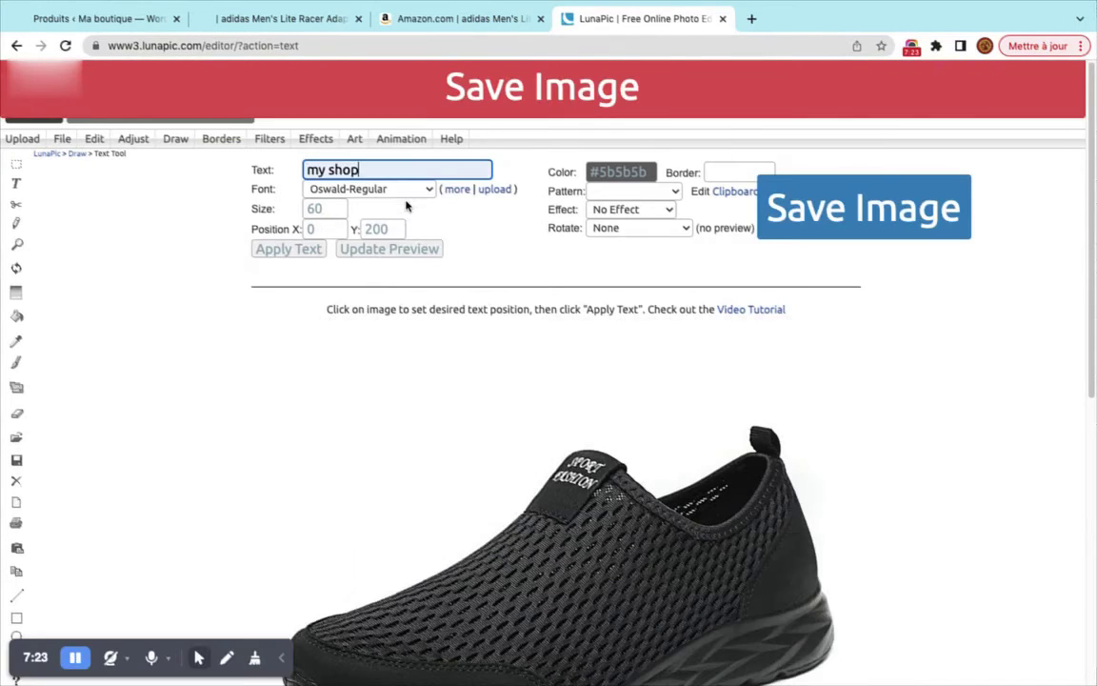
click(368, 188)
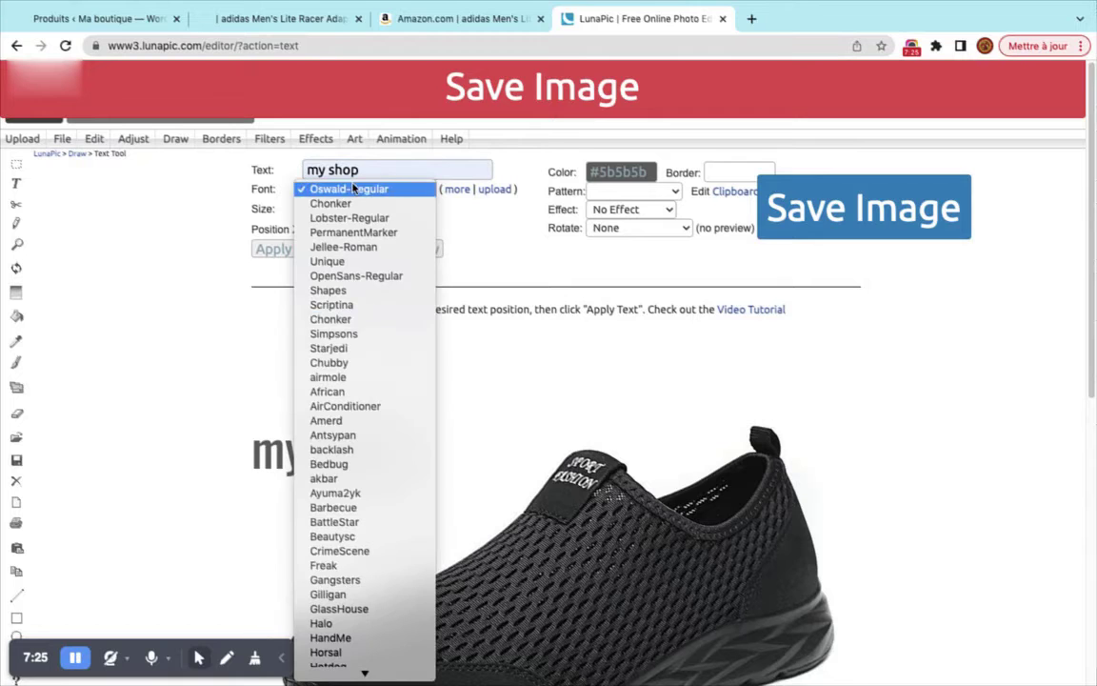
click(353, 351)
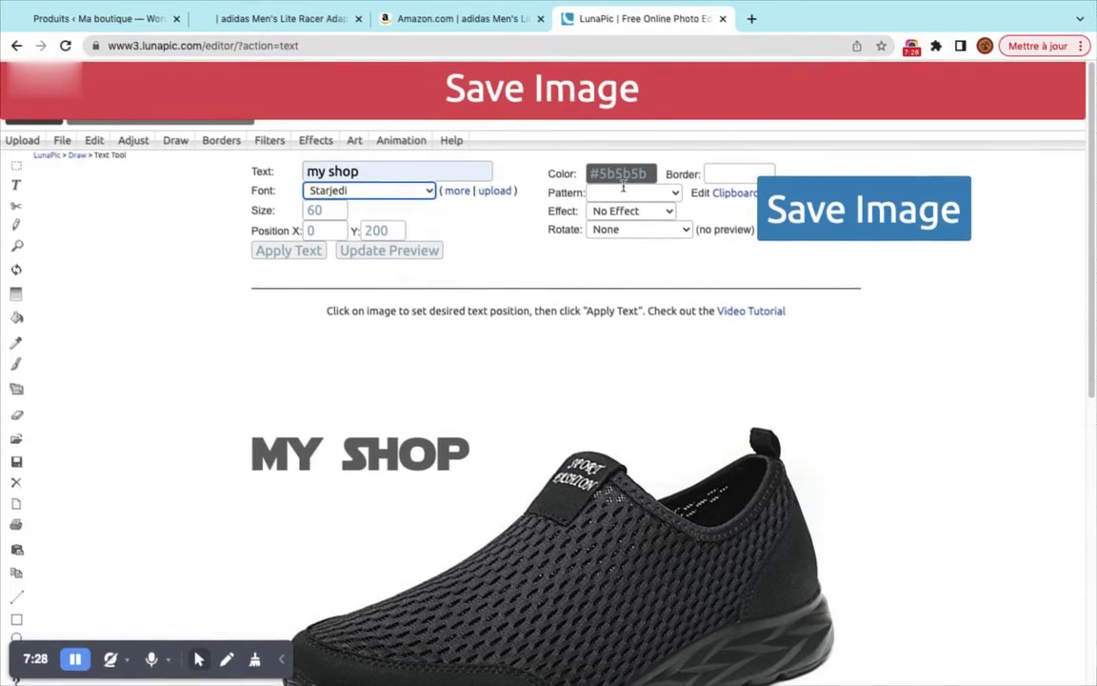
click(636, 172)
click(651, 265)
click(873, 350)
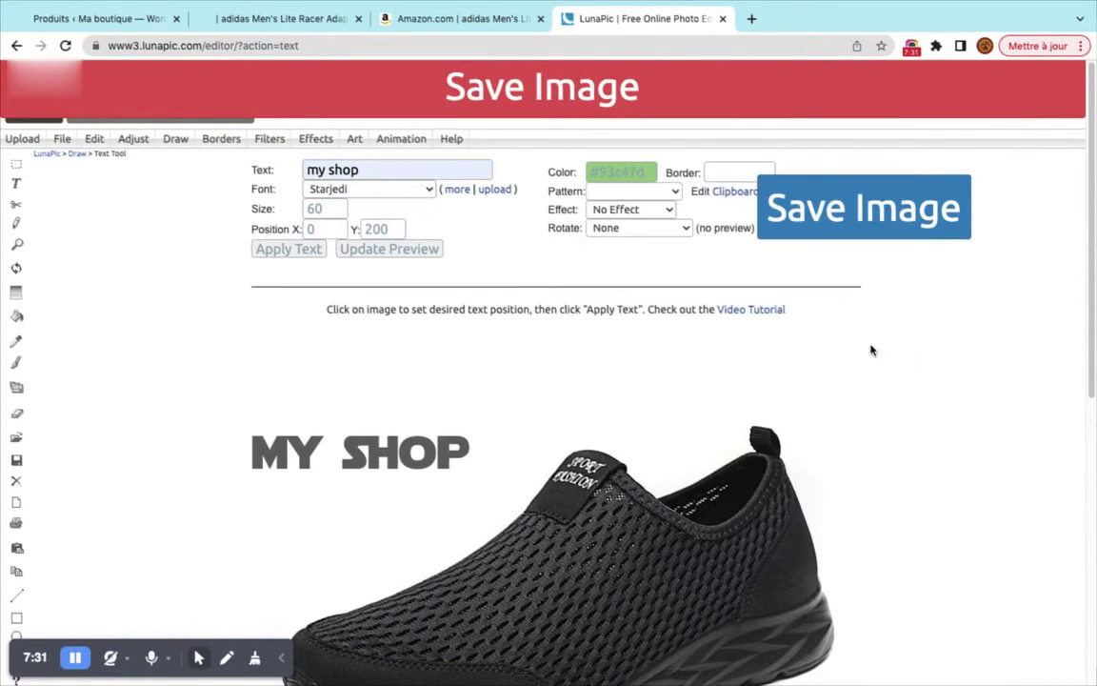
scroll(586, 436, down, 5)
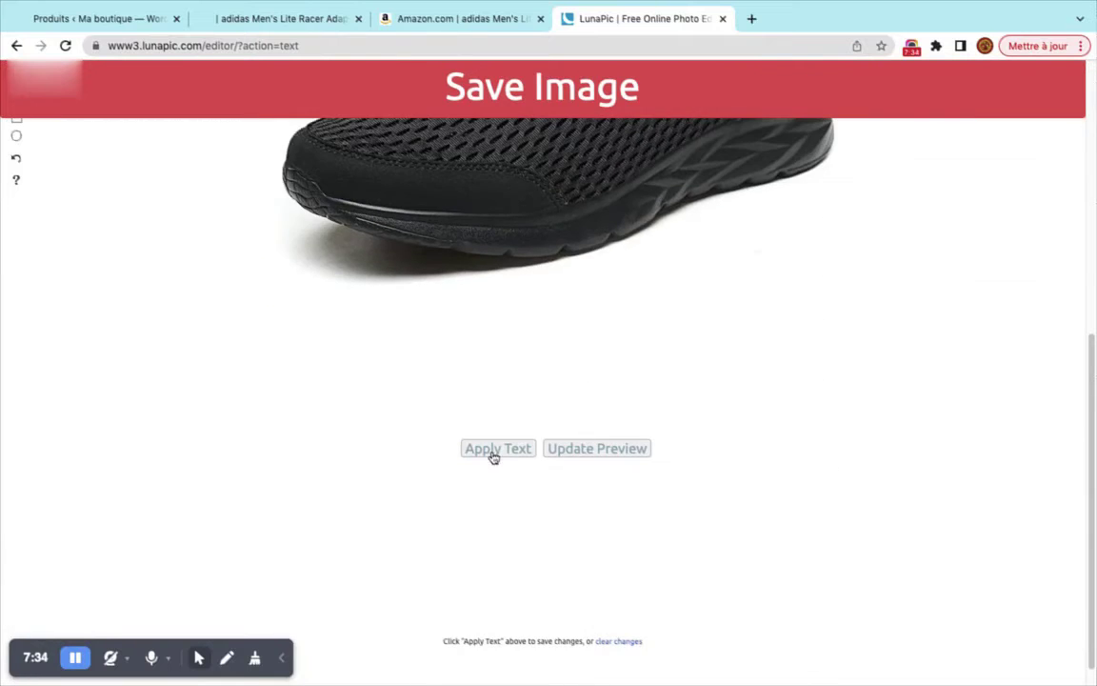
click(494, 451)
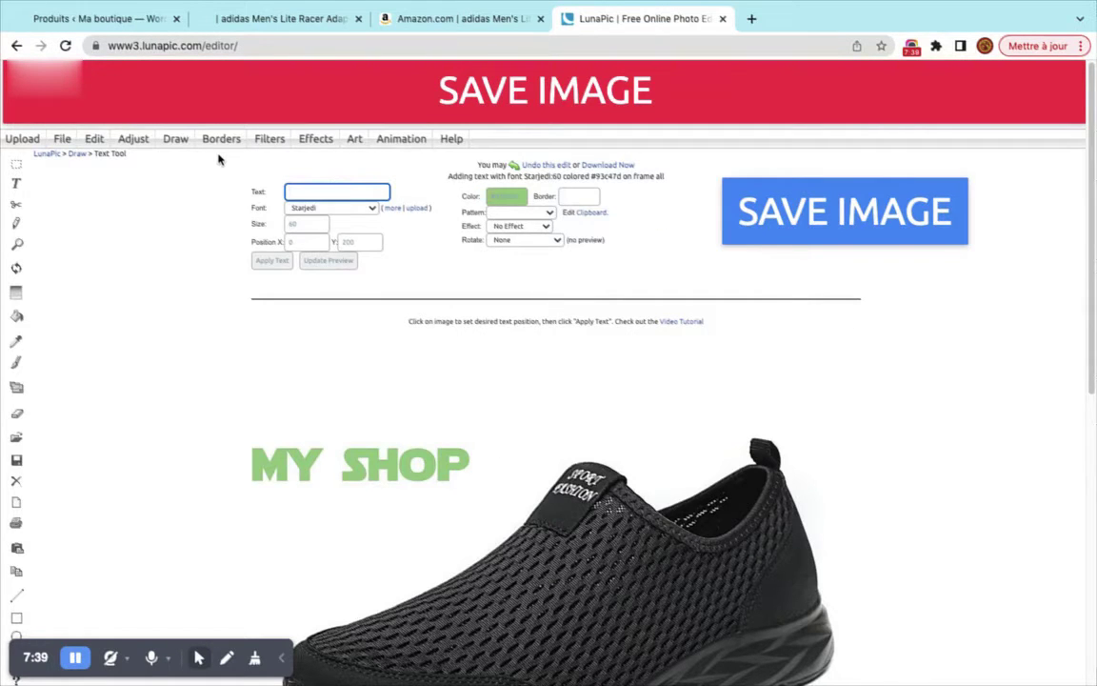
Save the captioned shoe image online to Imgur.
mouse_move(173, 149)
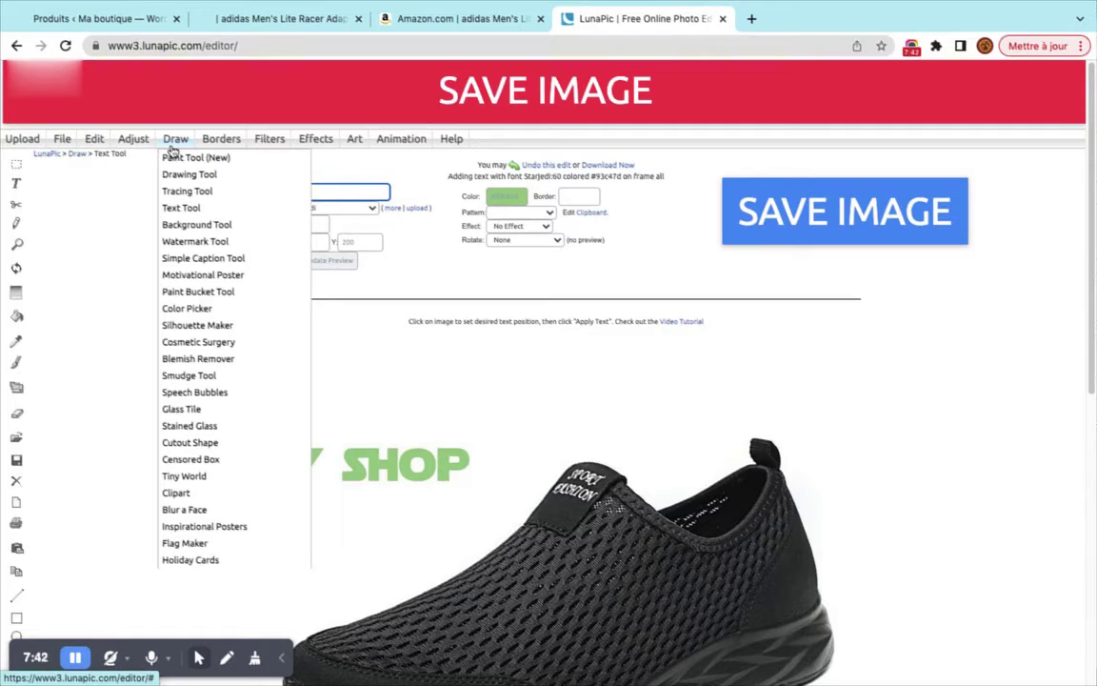
scroll(95, 428, down, 1)
scroll(190, 362, up, 1)
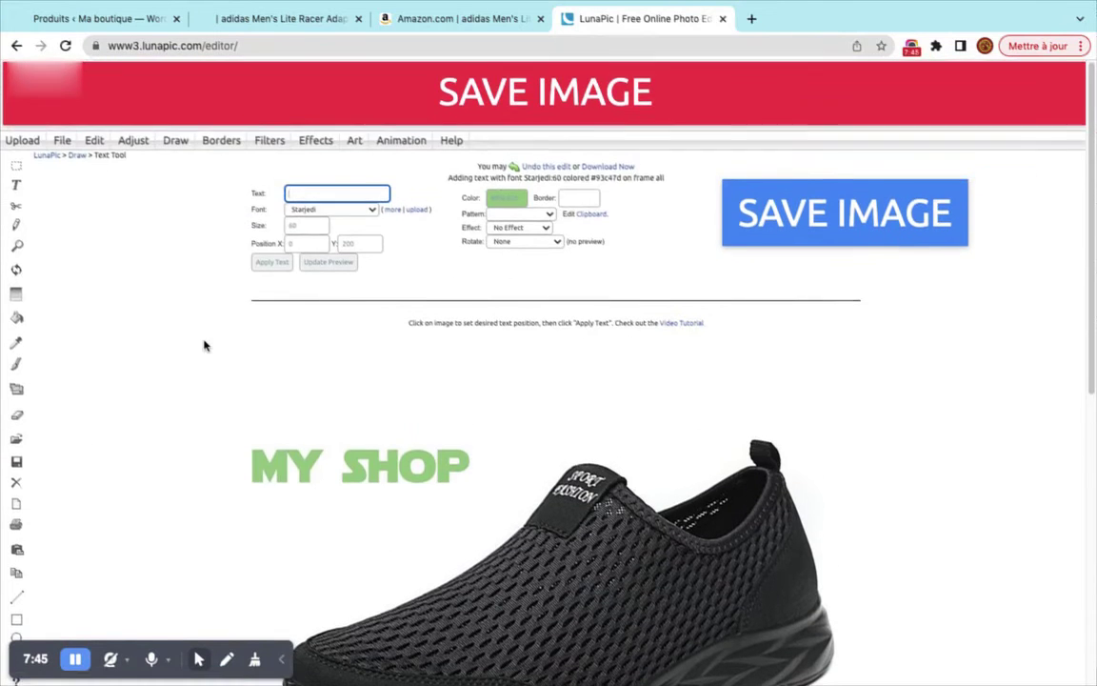
scroll(596, 373, down, 2)
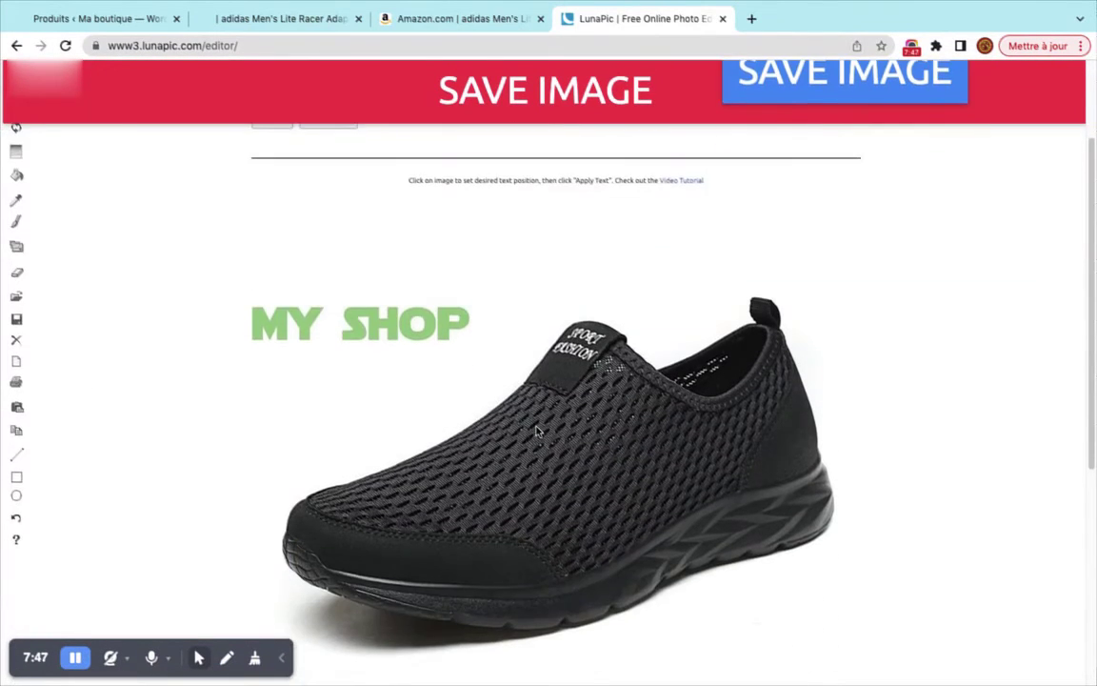
scroll(483, 383, up, 1)
scroll(561, 412, up, 1)
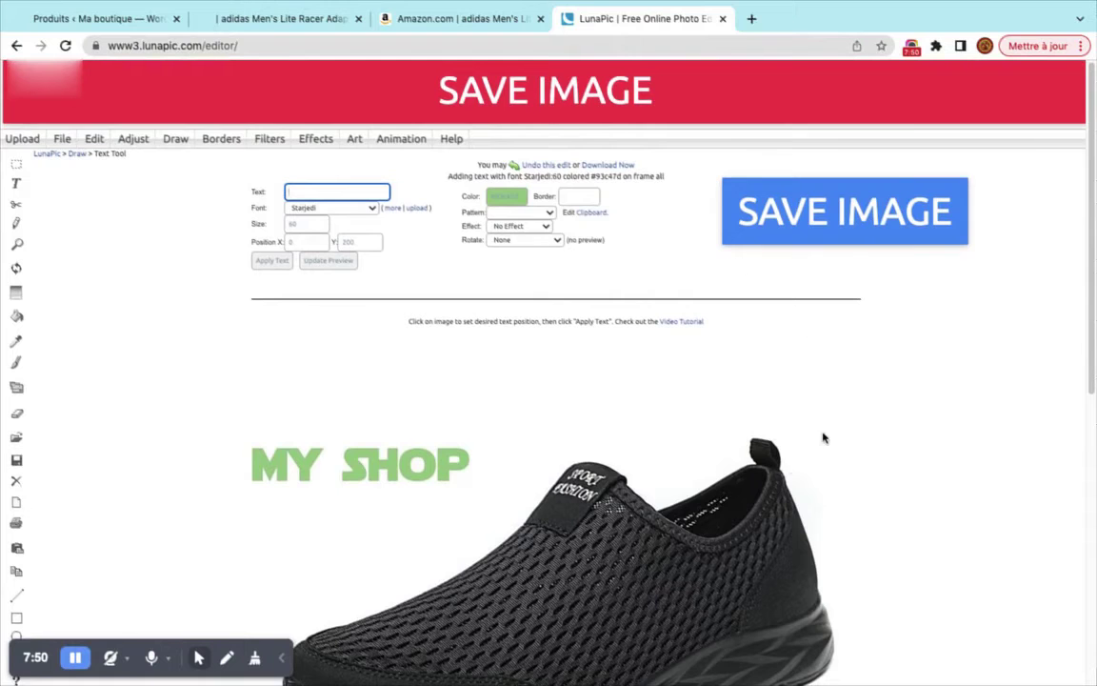
scroll(556, 405, down, 1)
scroll(555, 406, up, 1)
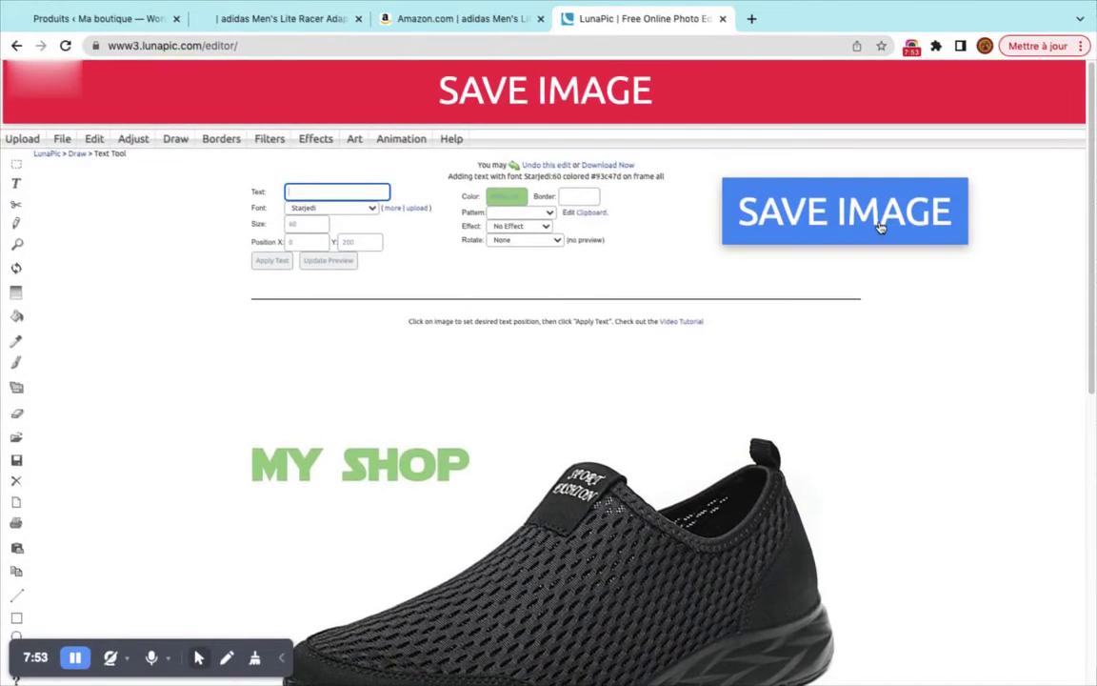
click(878, 220)
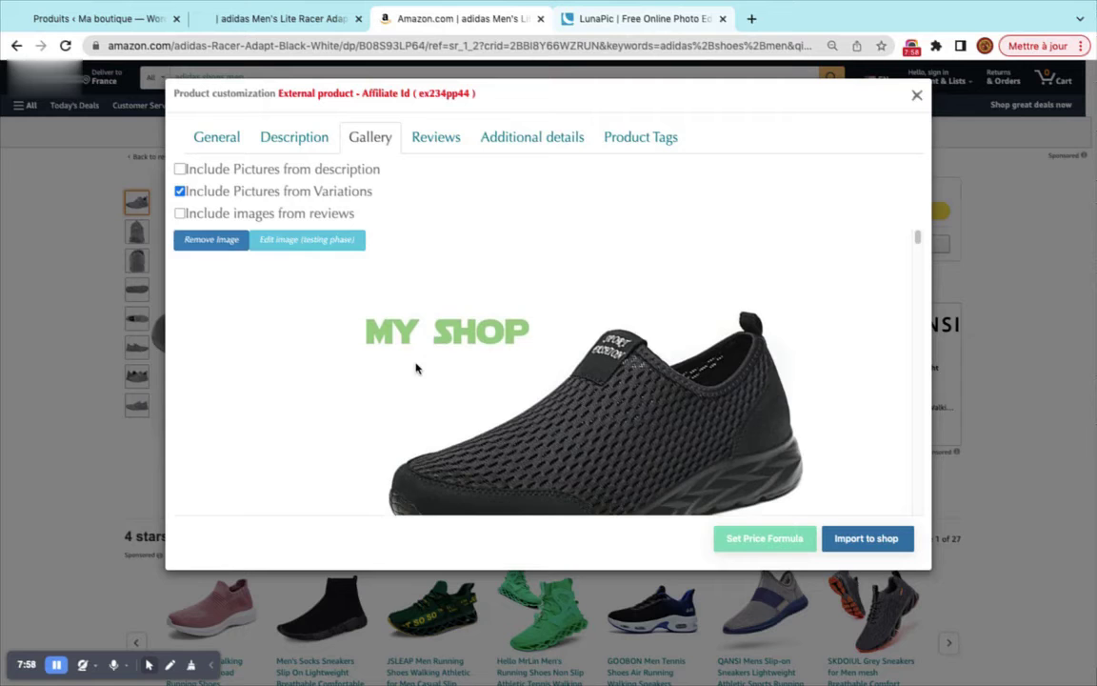
scroll(416, 407, down, 1)
scroll(416, 408, down, 6)
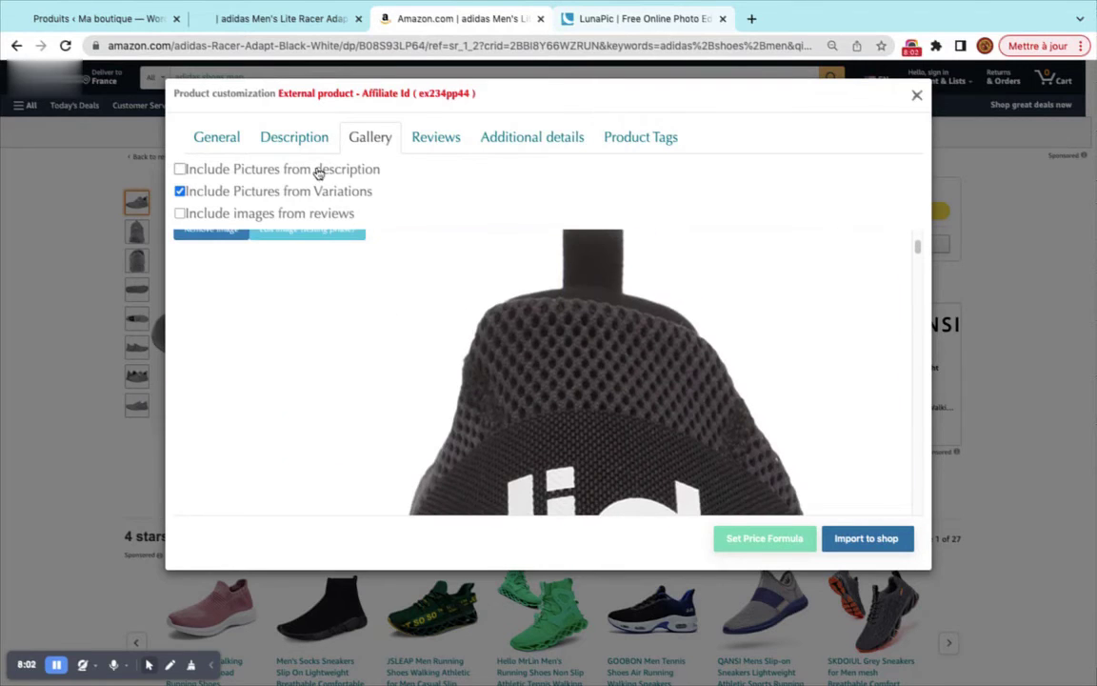
Check the gallery images, then return to the Description import options.
scroll(333, 286, up, 3)
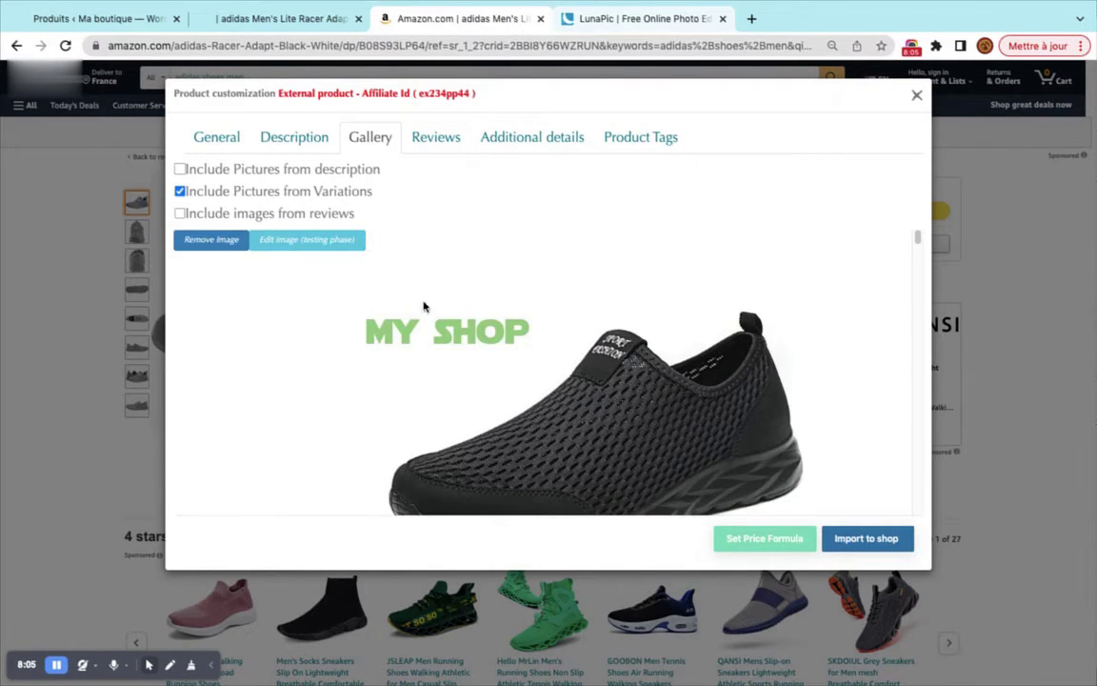
scroll(410, 381, down, 1)
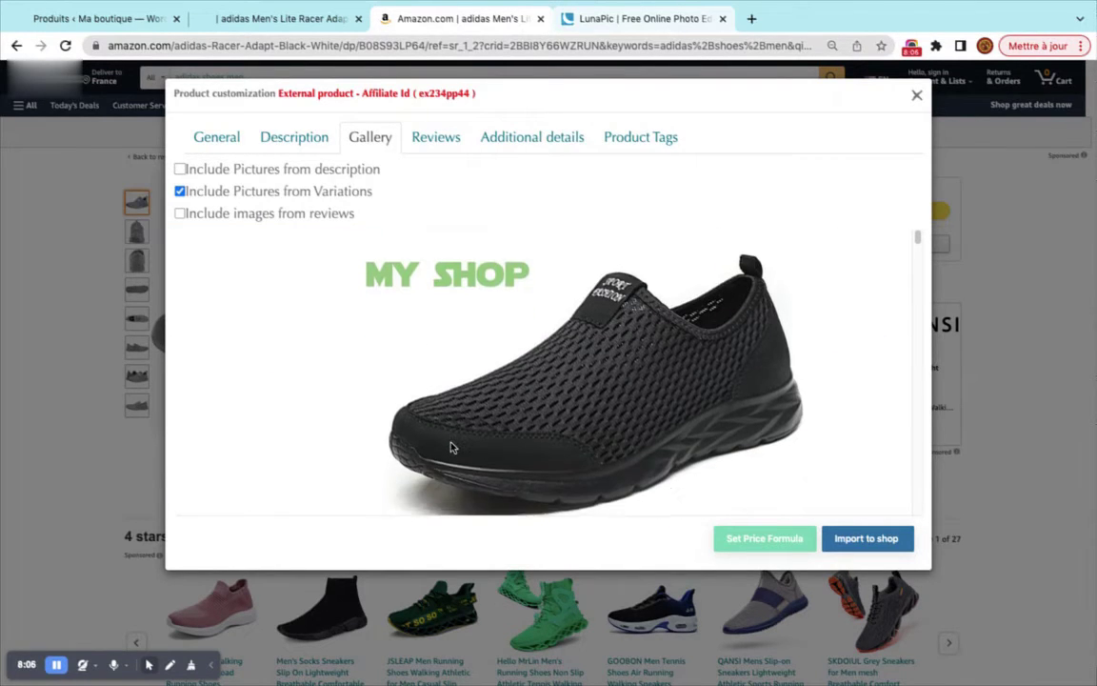
click(305, 141)
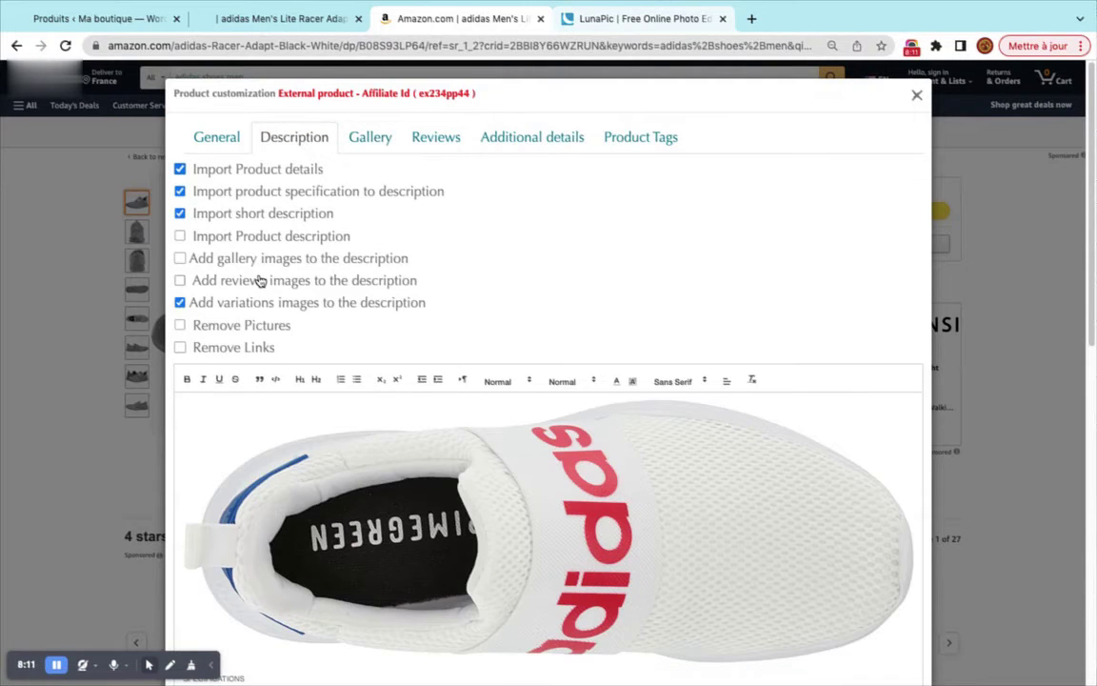
Rename the Amazon Customer reviewer to a new name and shorten the review title to Nice.
click(362, 141)
click(424, 141)
scroll(423, 279, down, 10)
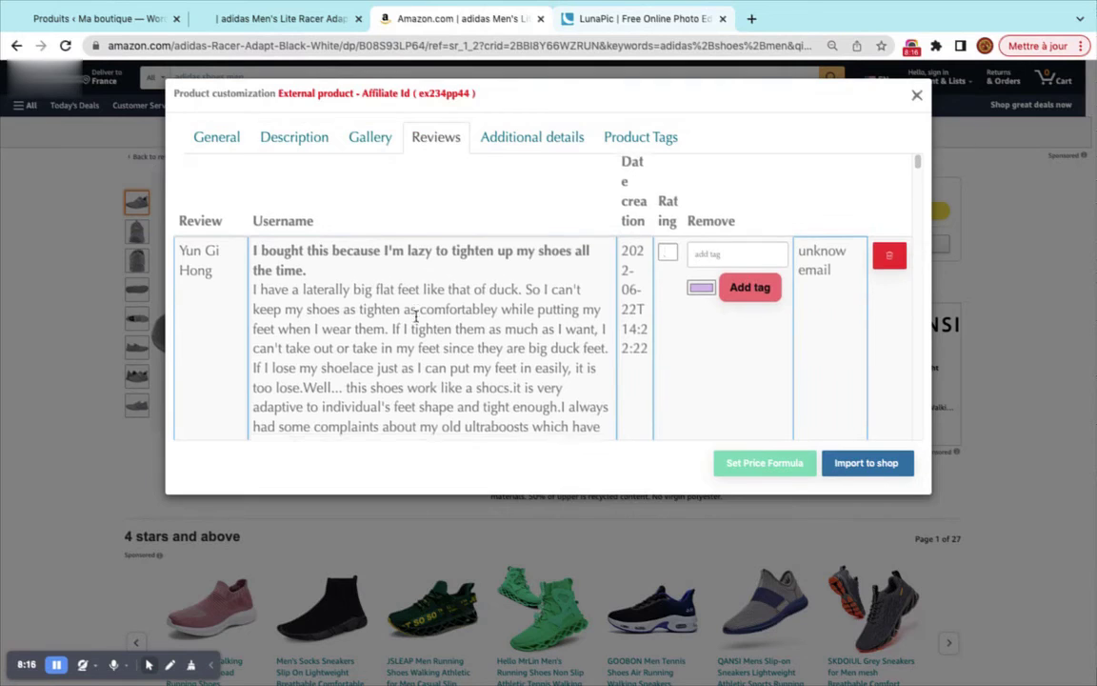
scroll(417, 316, down, 15)
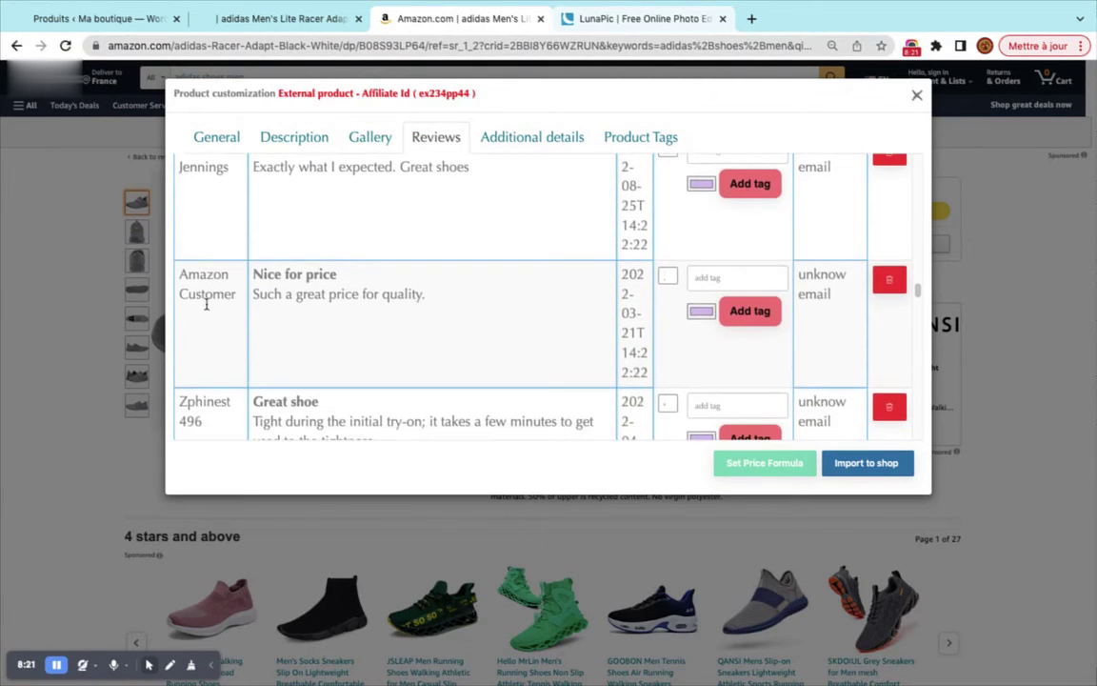
click(210, 300)
triple_click(211, 298)
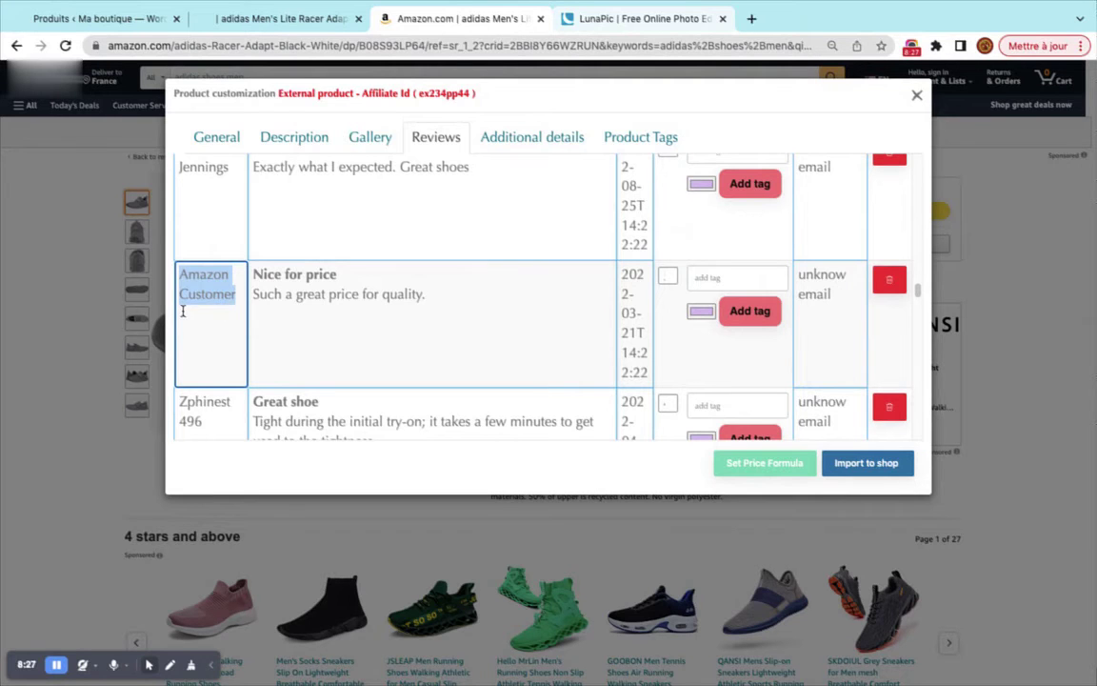
text(Mike)
click(313, 272)
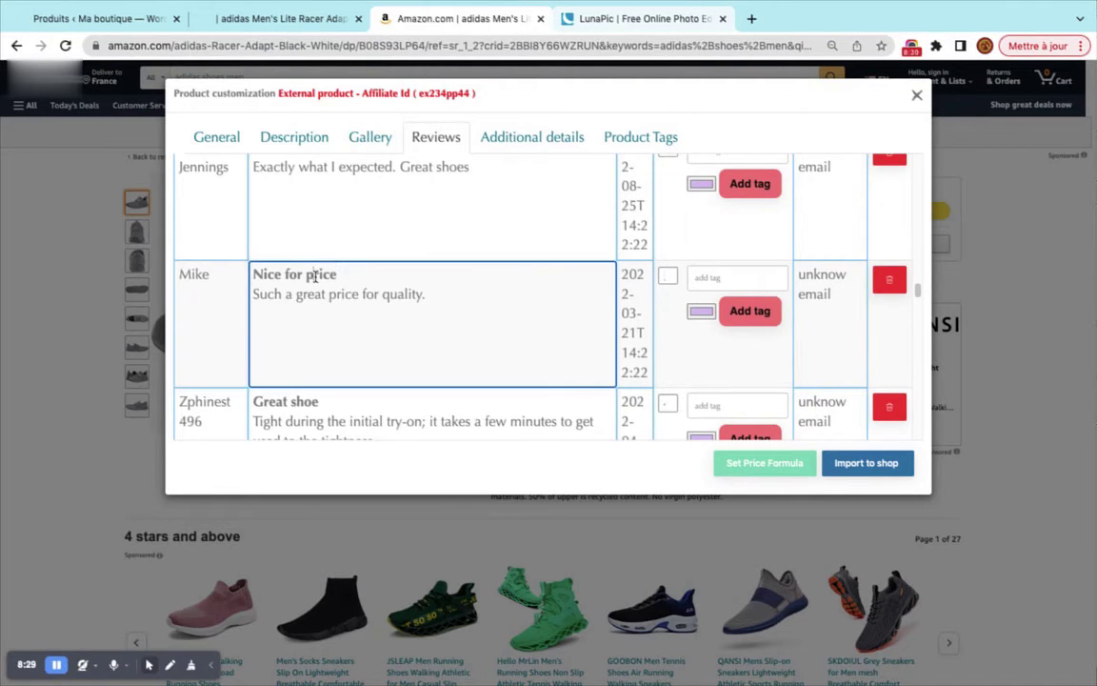
key(BackSpace)
key(BackSpace)
key(BackSpace)
key(BackSpace)
key(BackSpace)
key(BackSpace)
key(BackSpace)
Tag the Nice review with #cool and a magenta #nice tag.
click(719, 277)
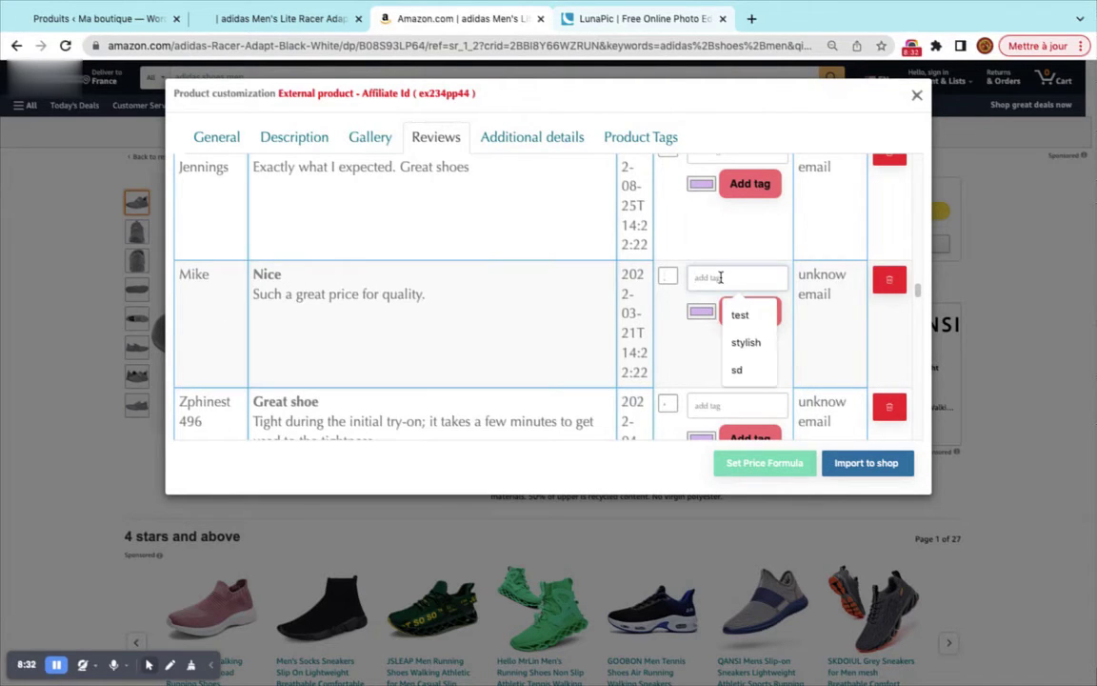
text(cool)
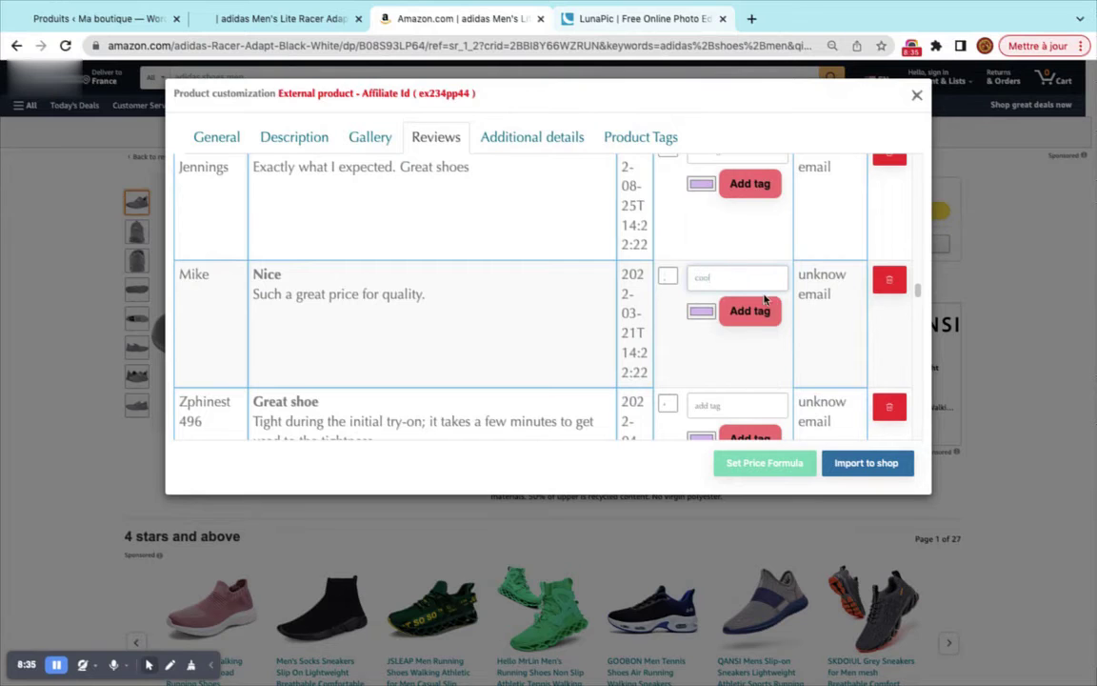
click(760, 306)
click(701, 312)
drag(757, 411, 743, 411)
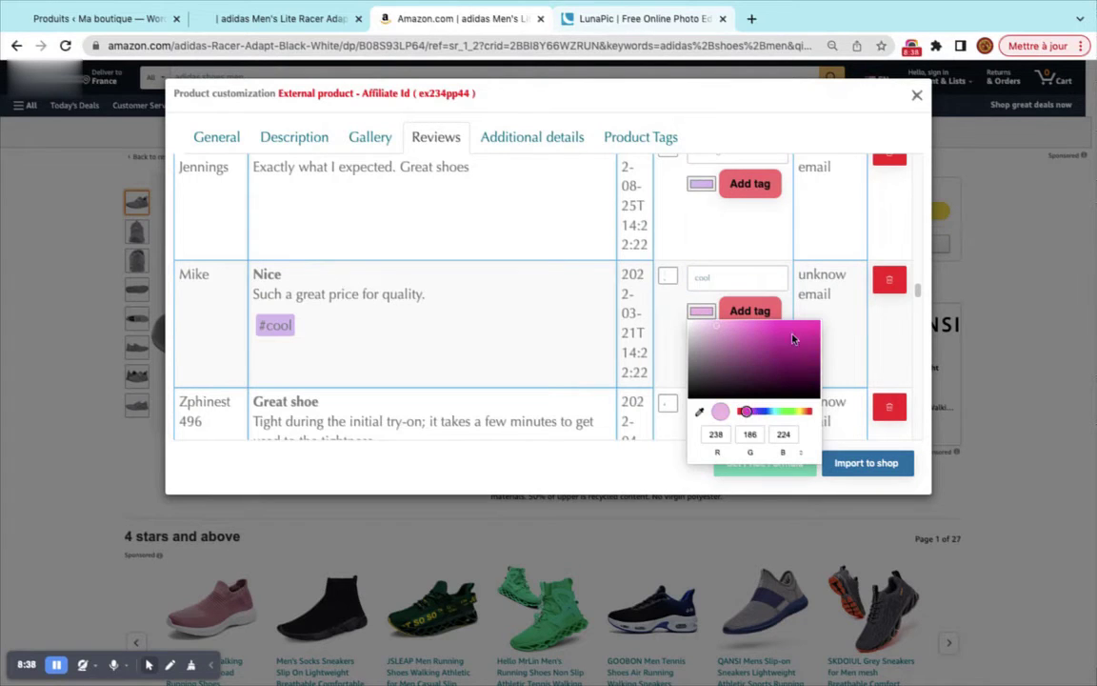
double_click(720, 278)
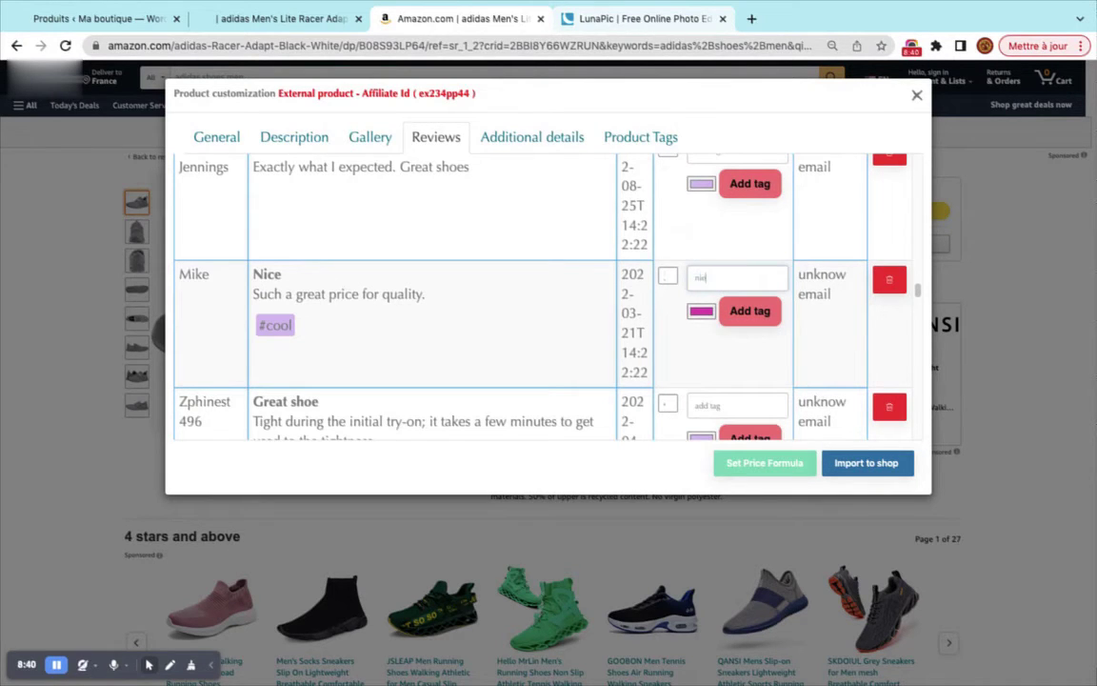
text(nice)
click(724, 312)
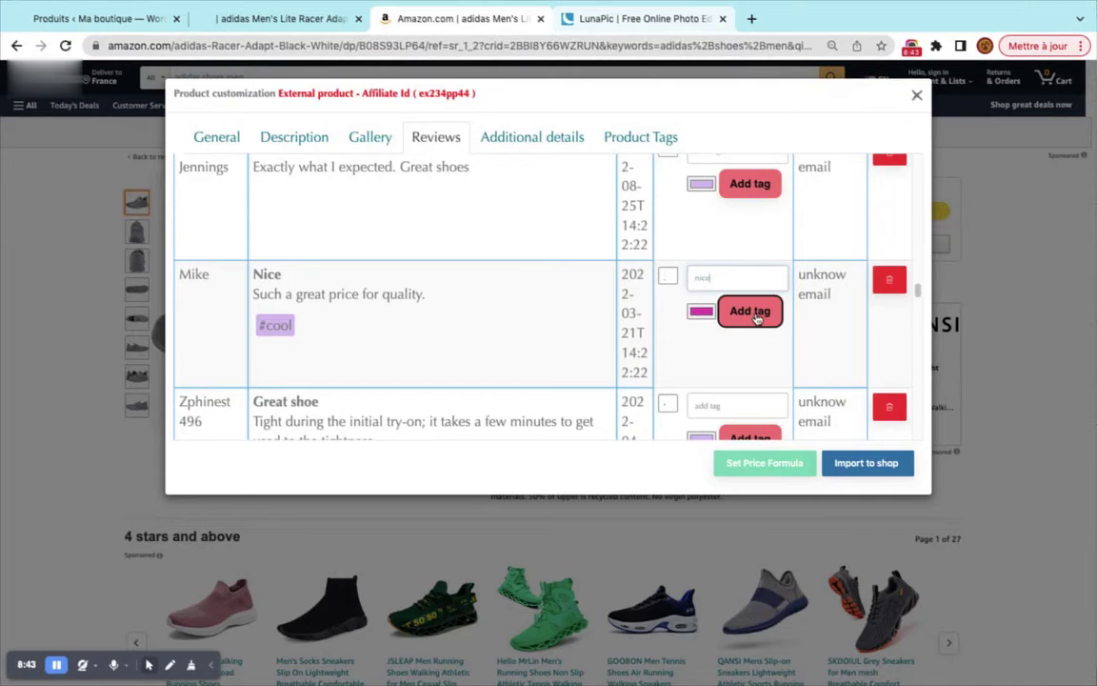
Scroll down through the rest of the imported reviews list.
scroll(382, 338, down, 1)
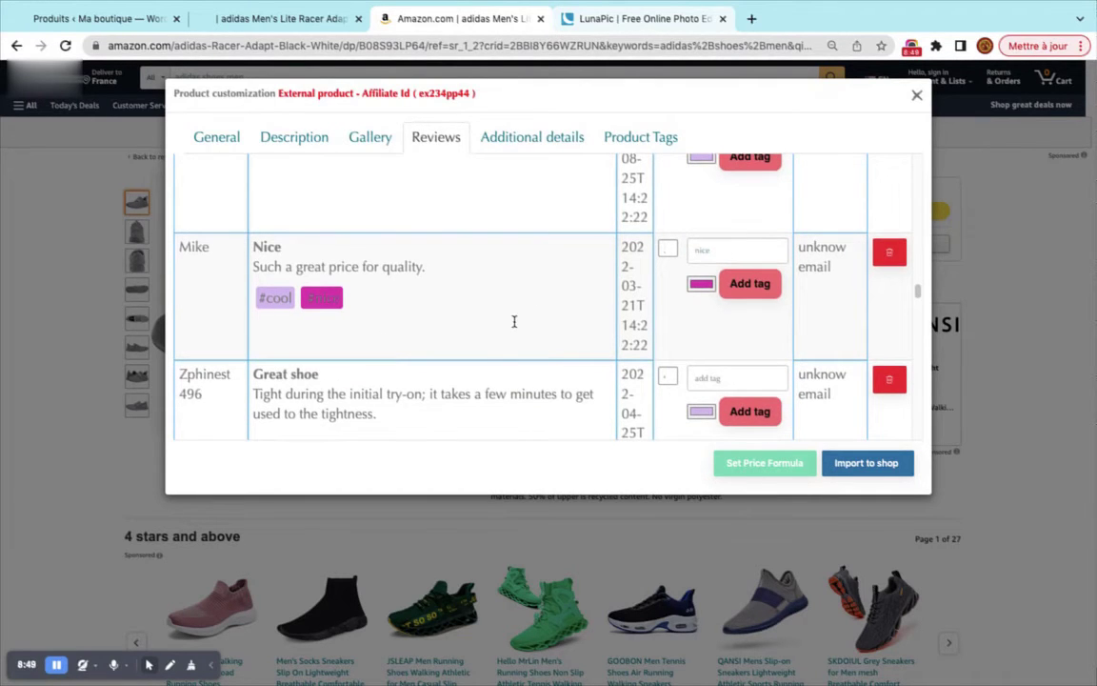
scroll(514, 321, down, 10)
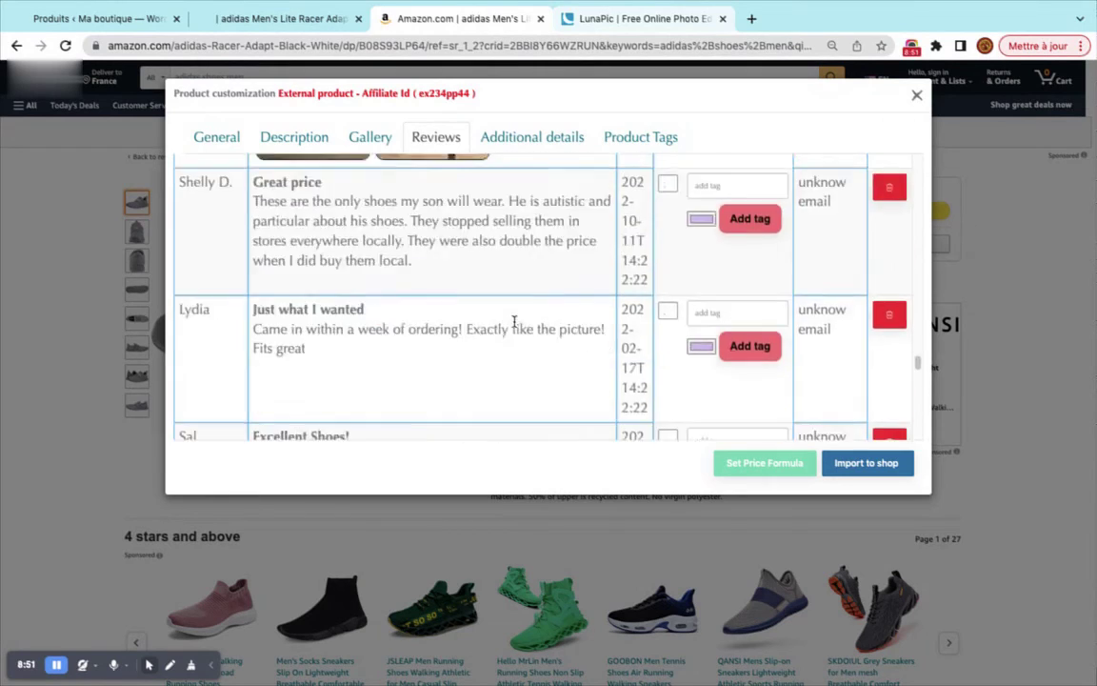
scroll(514, 321, down, 10)
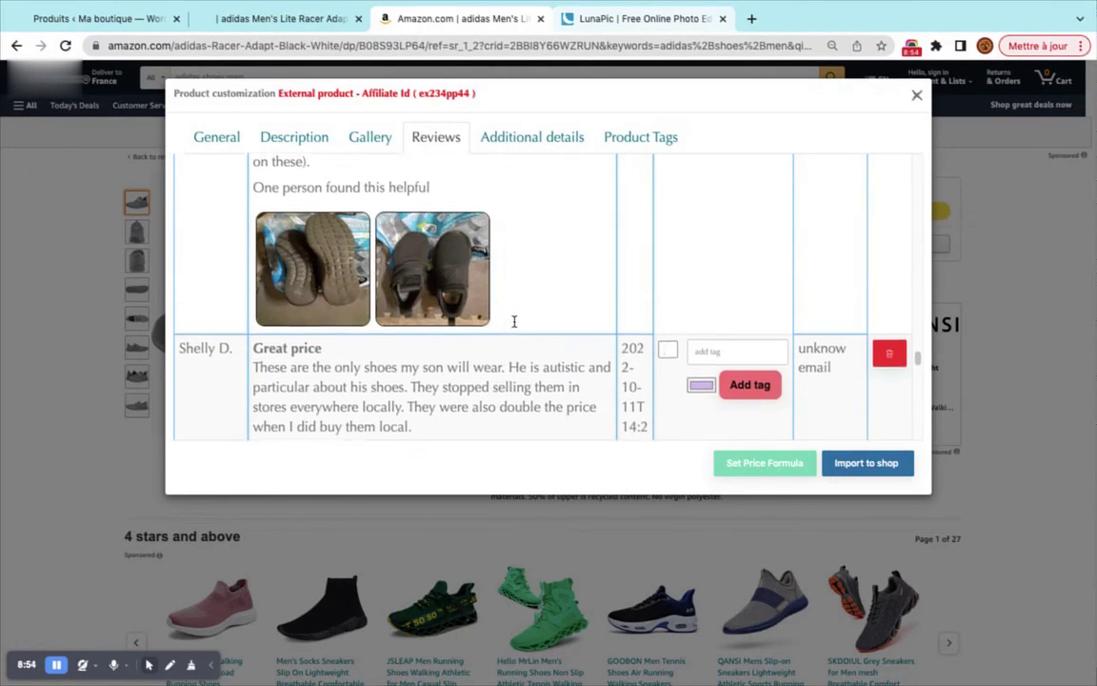
mouse_move(467, 257)
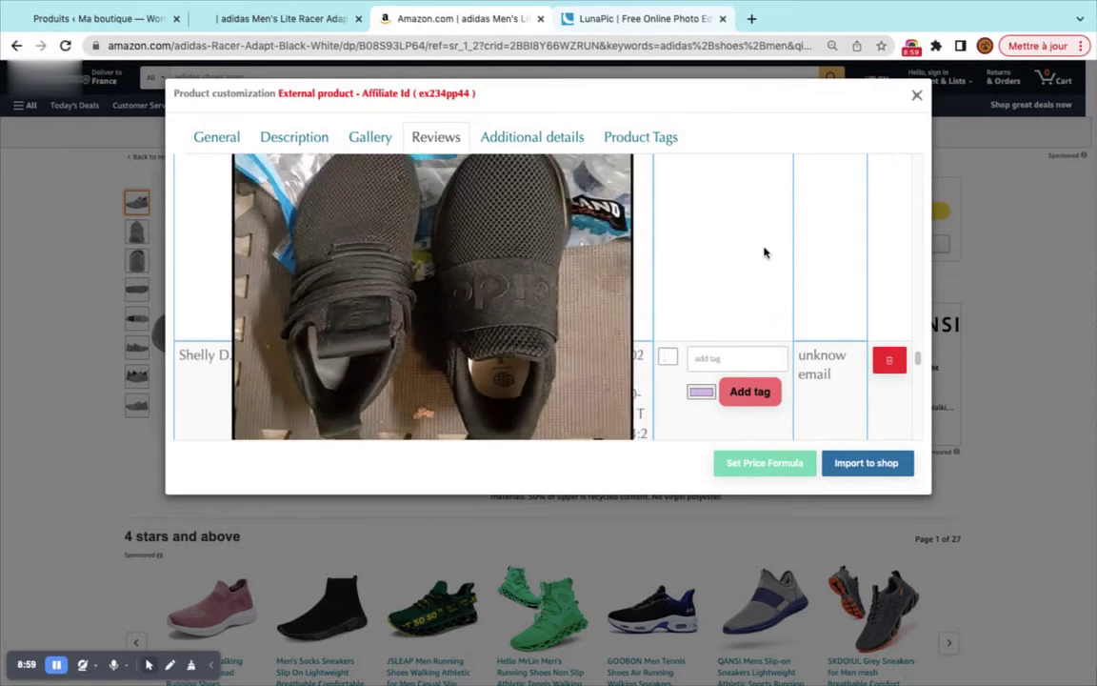
scroll(698, 329, down, 5)
scroll(698, 329, down, 8)
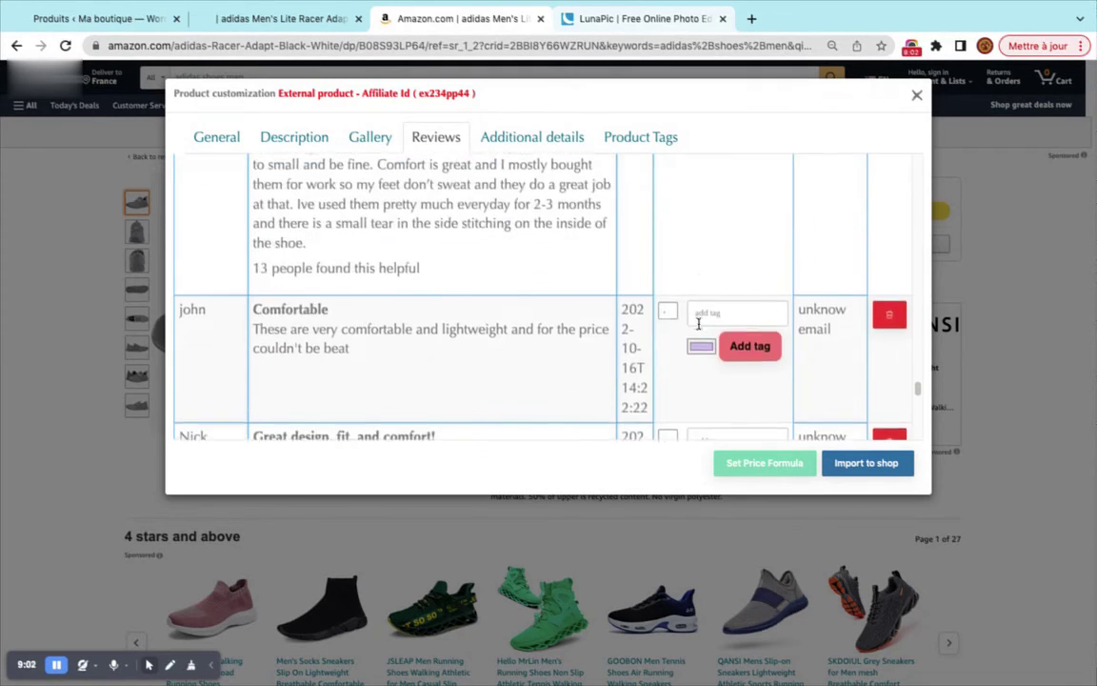
scroll(676, 323, down, 10)
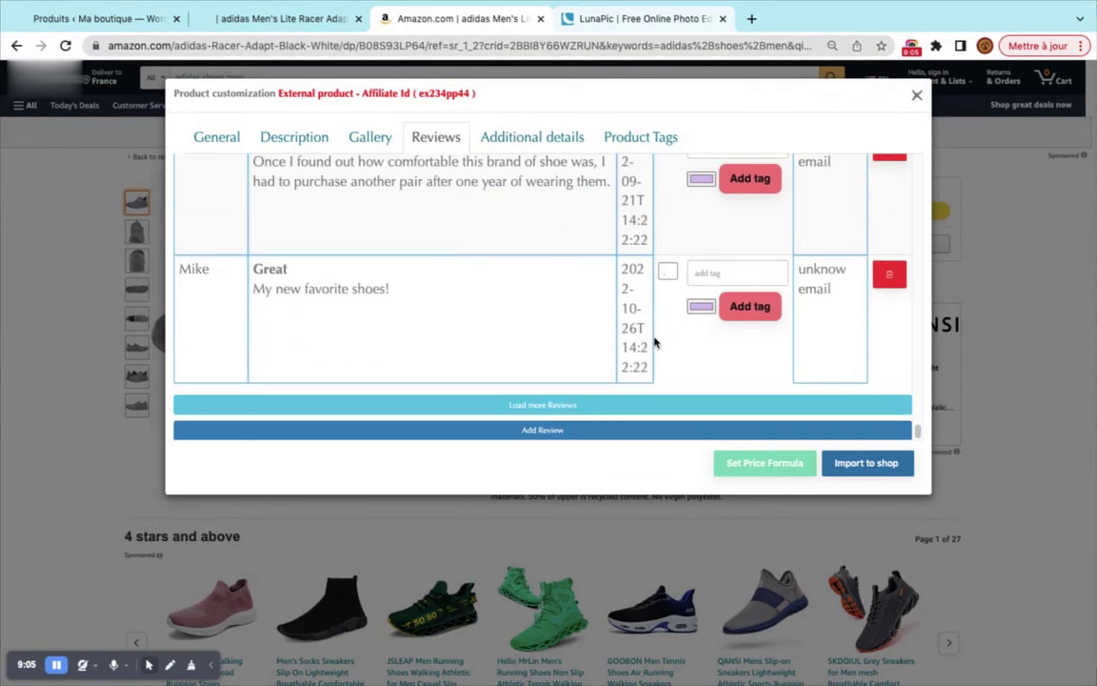
Load more Amazon reviews and import three selected five-star reviews into the product.
click(562, 407)
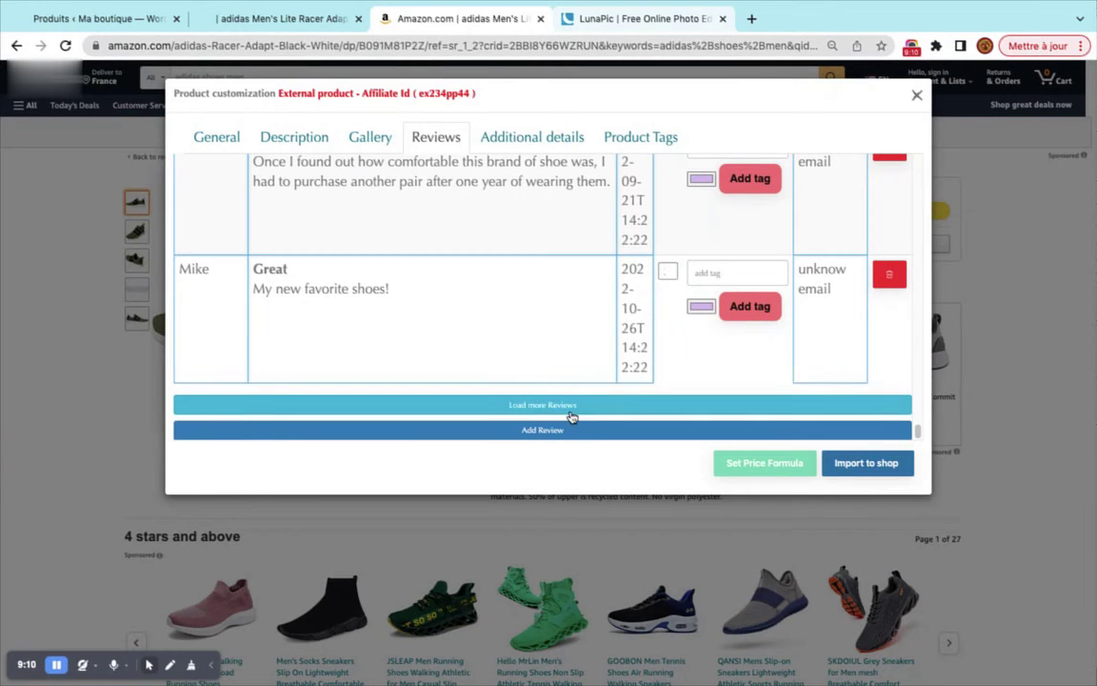
click(570, 416)
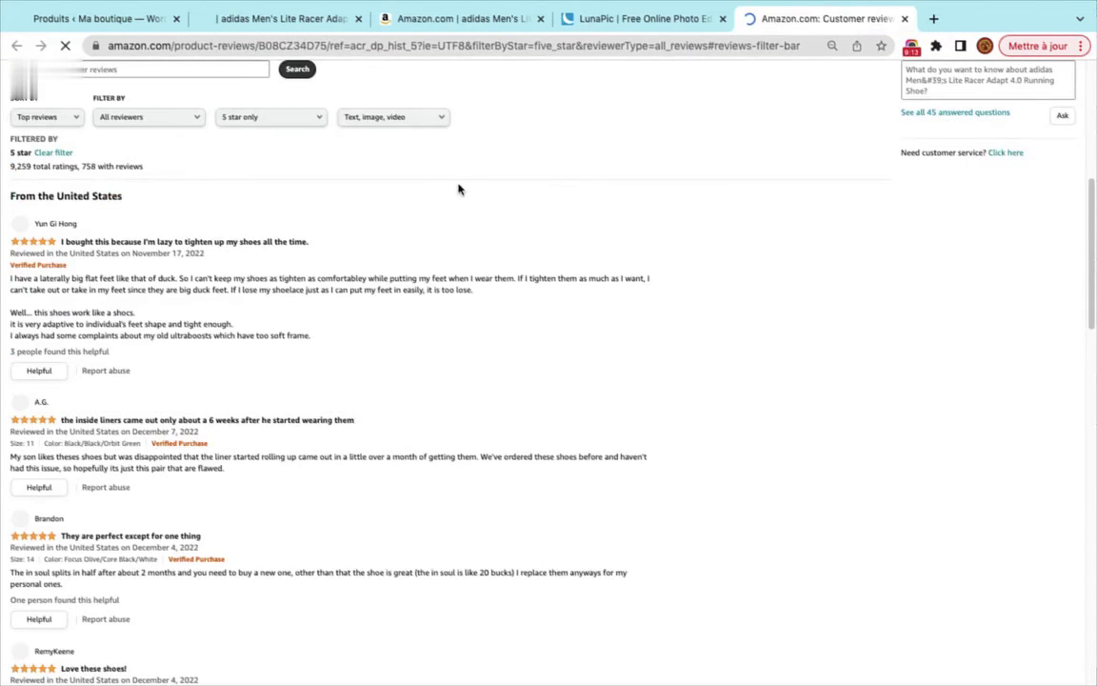
click(76, 390)
scroll(79, 405, down, 2)
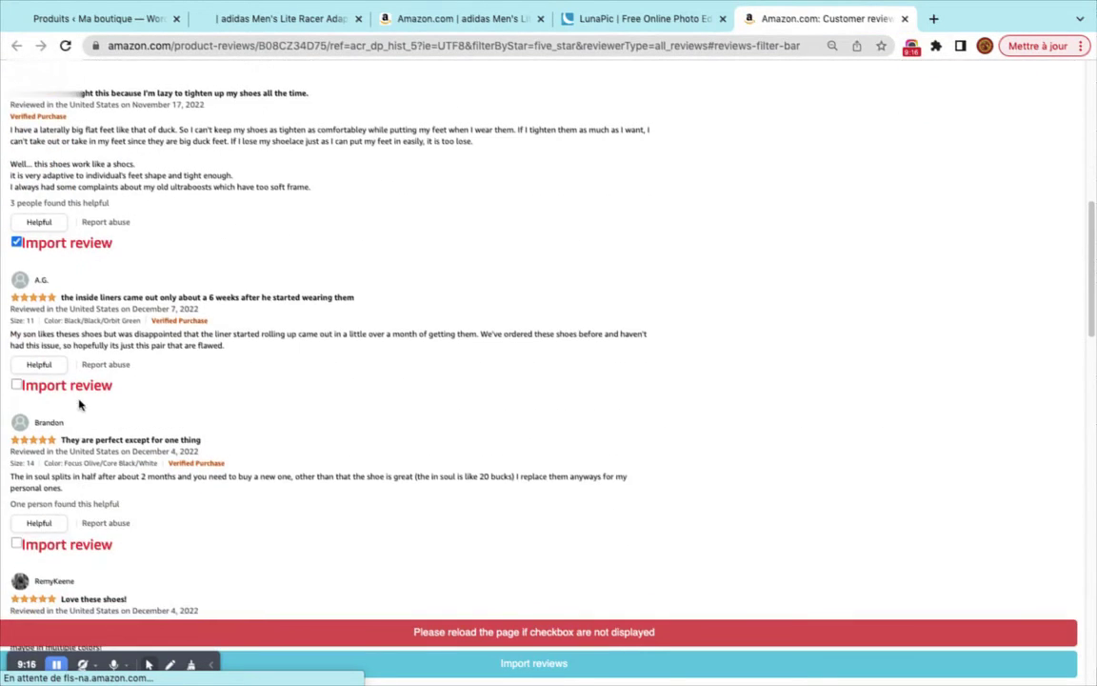
click(76, 386)
click(74, 545)
click(548, 662)
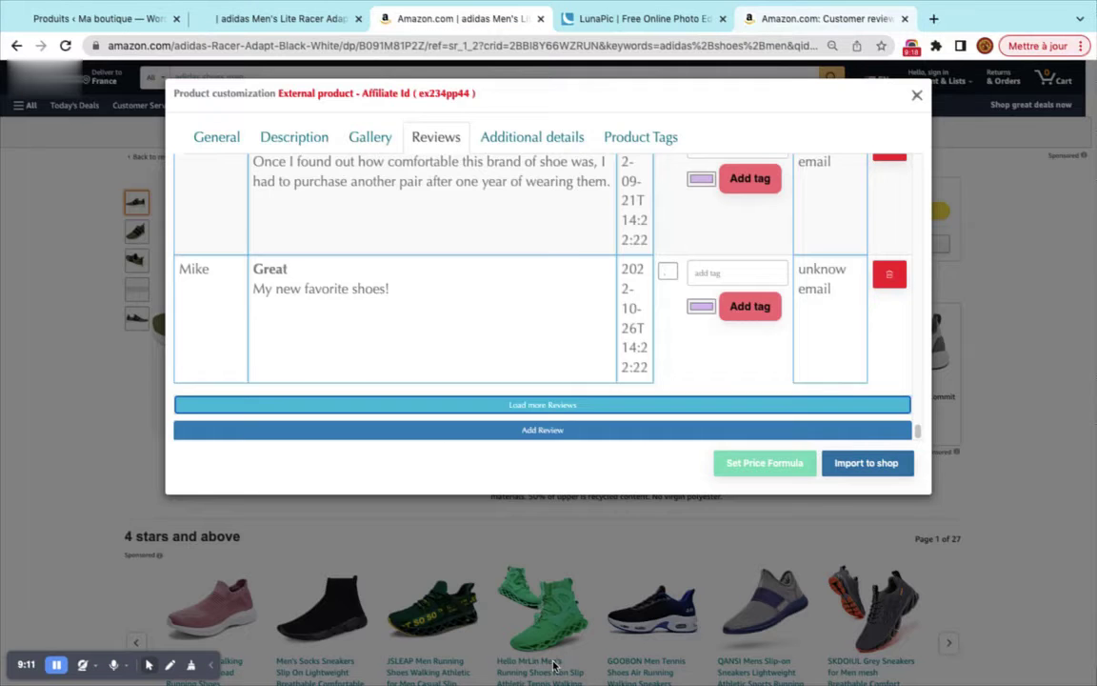
Add a new custom review with test as its reviewer and review text.
scroll(533, 353, down, 5)
scroll(371, 266, up, 4)
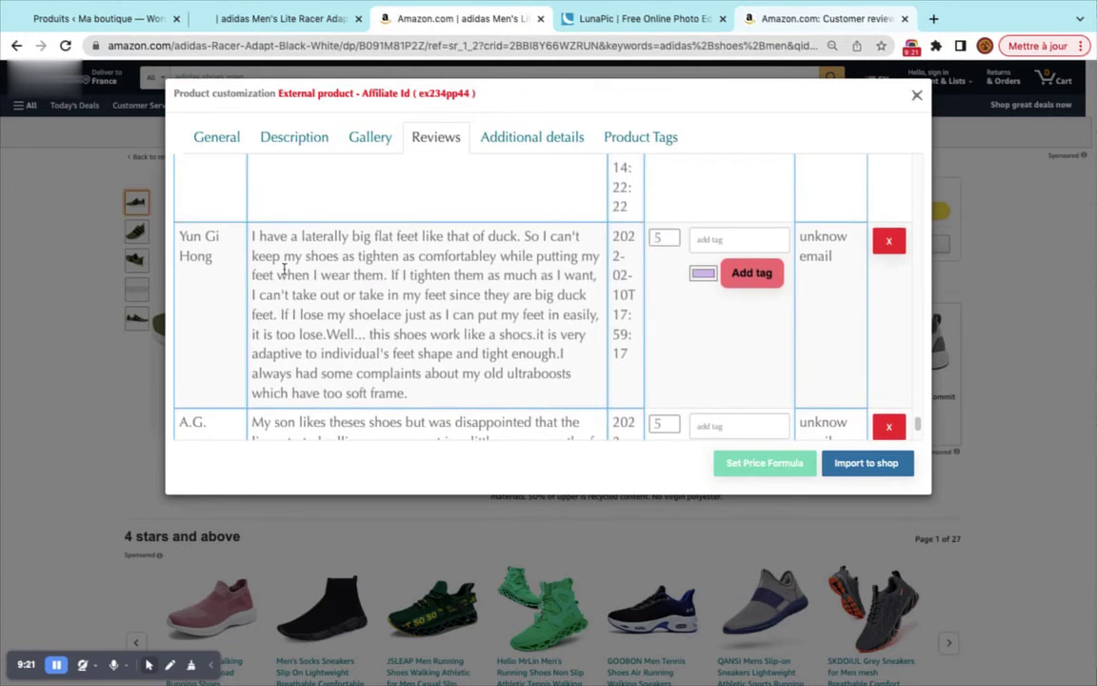
scroll(381, 305, down, 5)
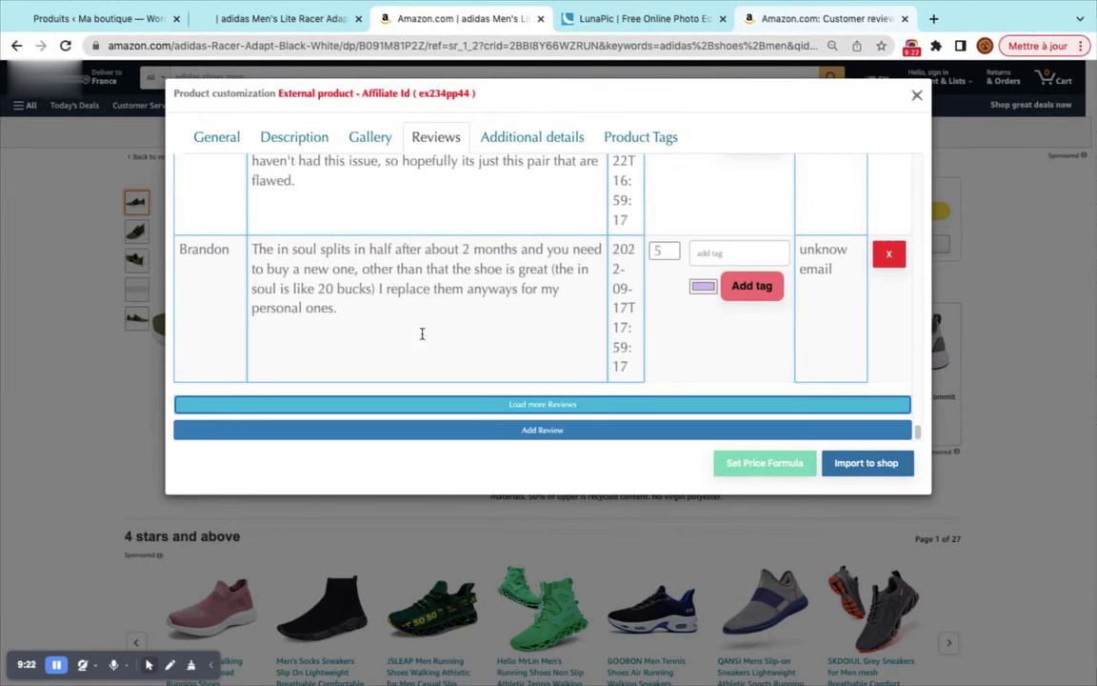
click(434, 436)
scroll(421, 338, down, 5)
click(341, 301)
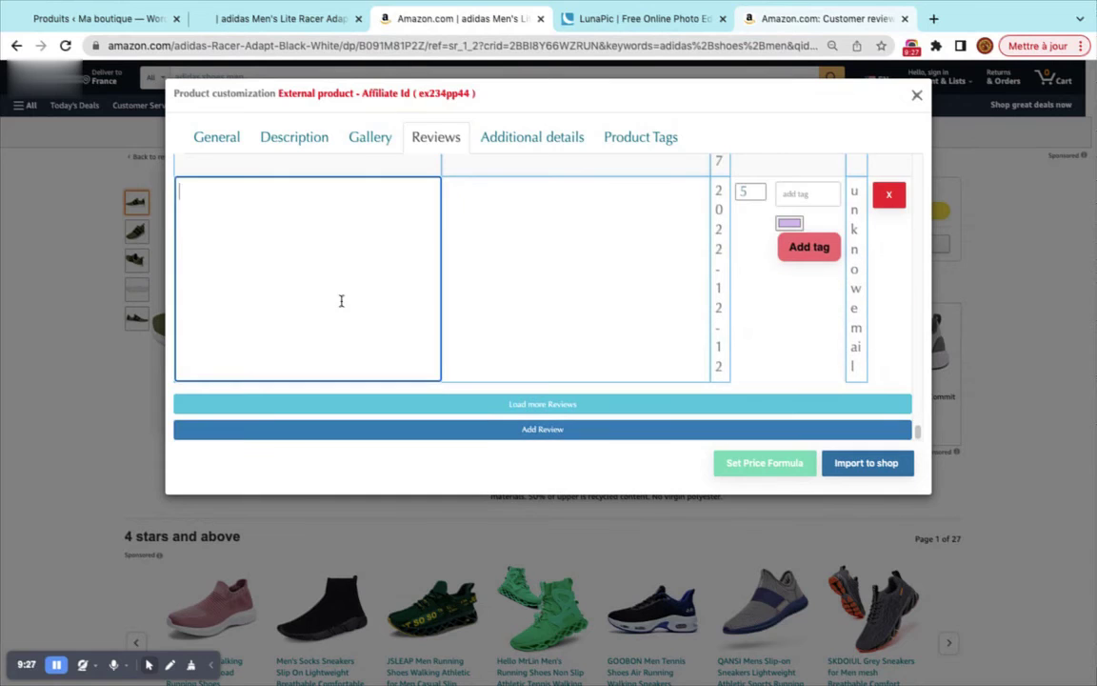
click(619, 272)
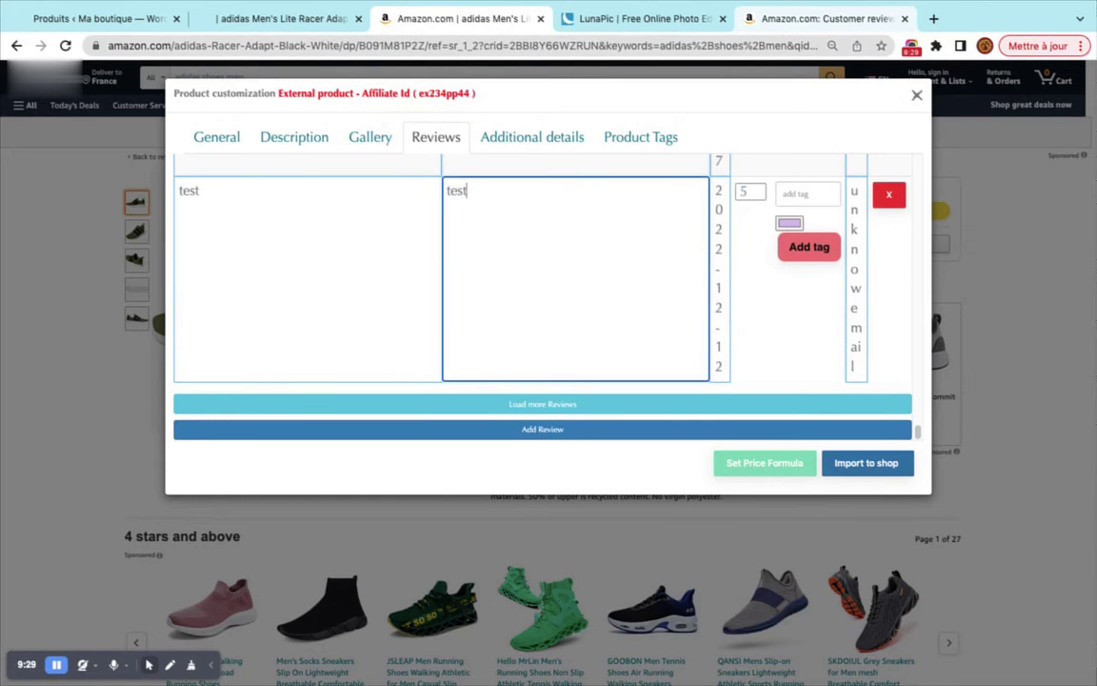
scroll(678, 247, down, 5)
click(519, 143)
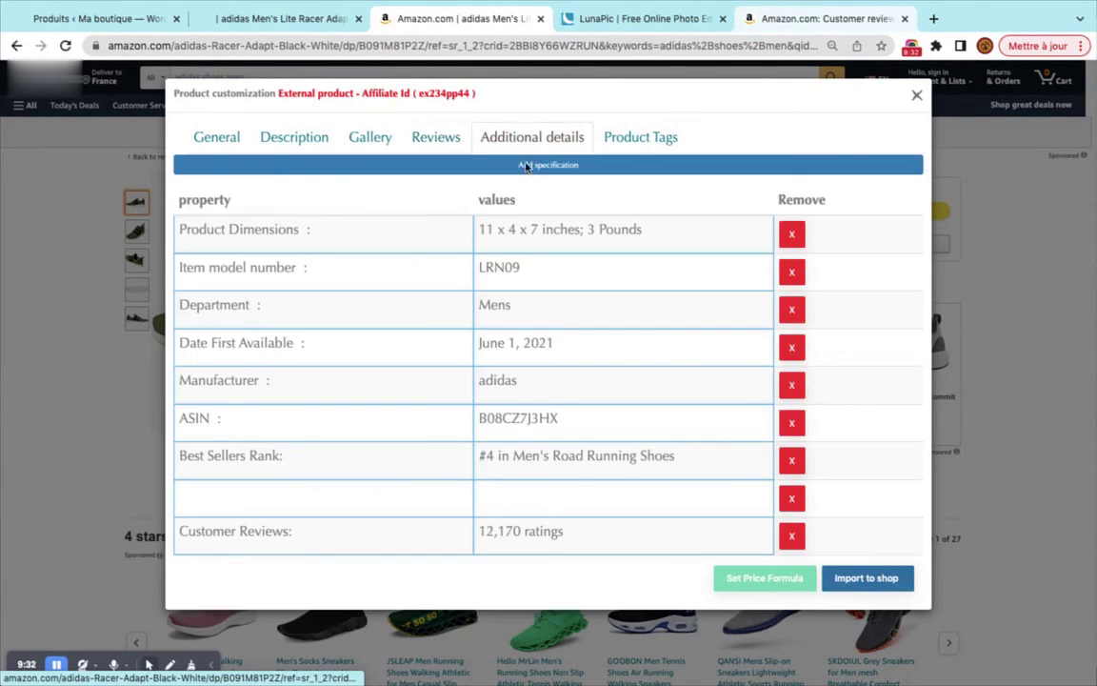
click(426, 510)
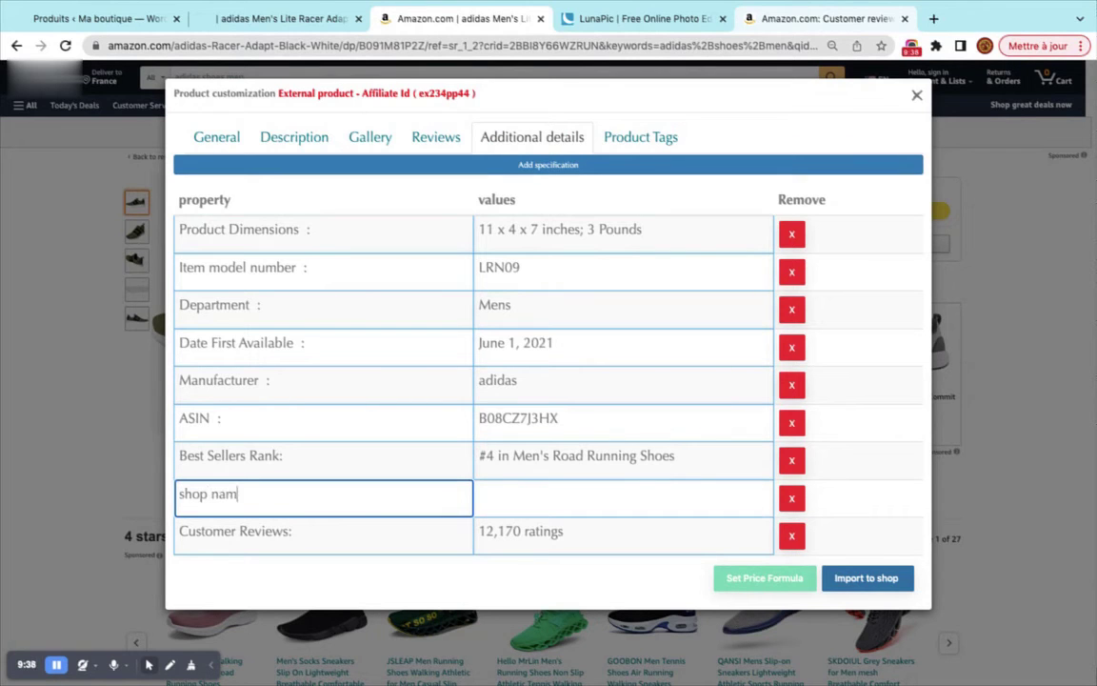
click(558, 492)
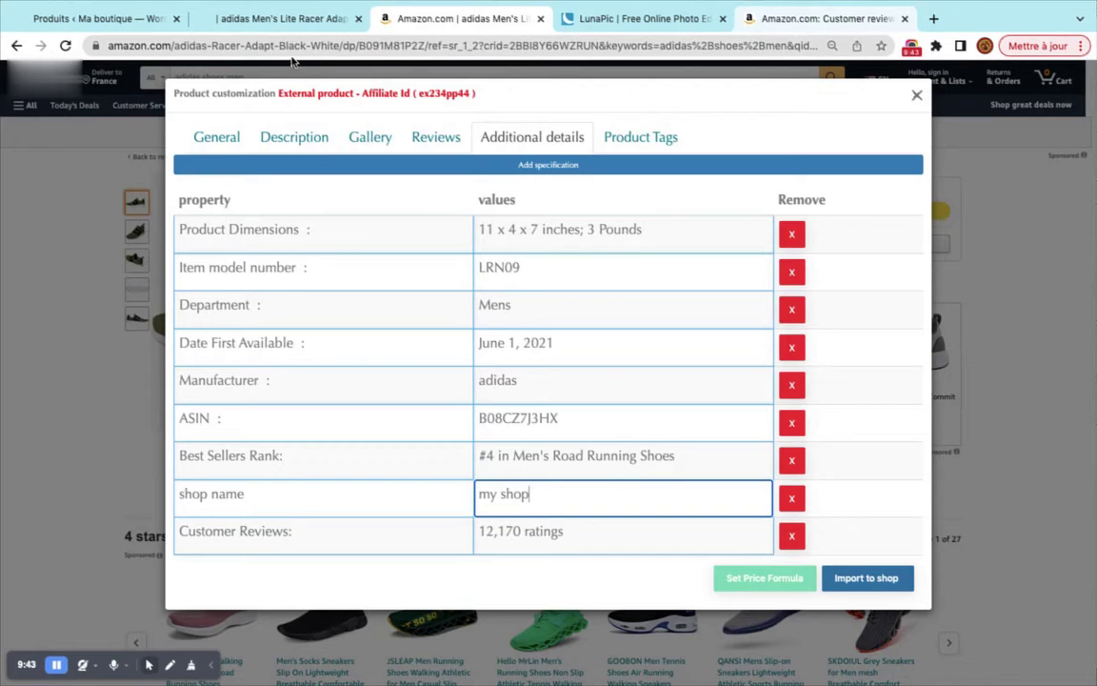
click(281, 18)
scroll(343, 411, down, 15)
scroll(344, 414, up, 5)
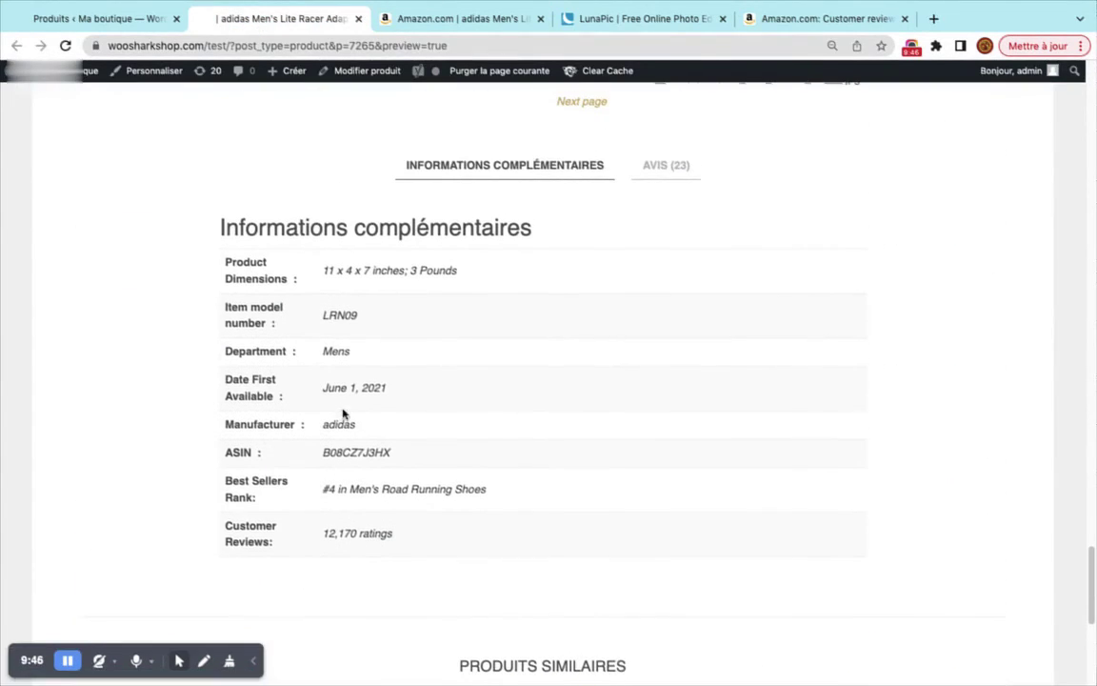
click(457, 18)
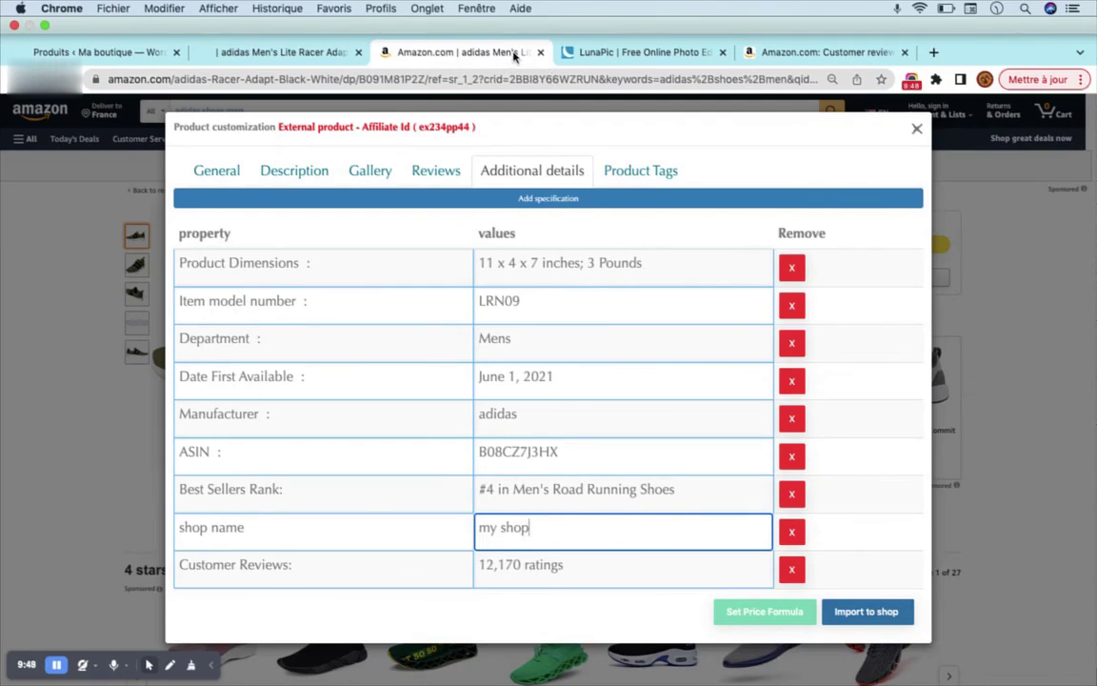
Add a test tag, generate title tags (adidas, Men's, Lite, Racer, Adapt, Running, Shoe, Road), remove the duplicate.
click(631, 137)
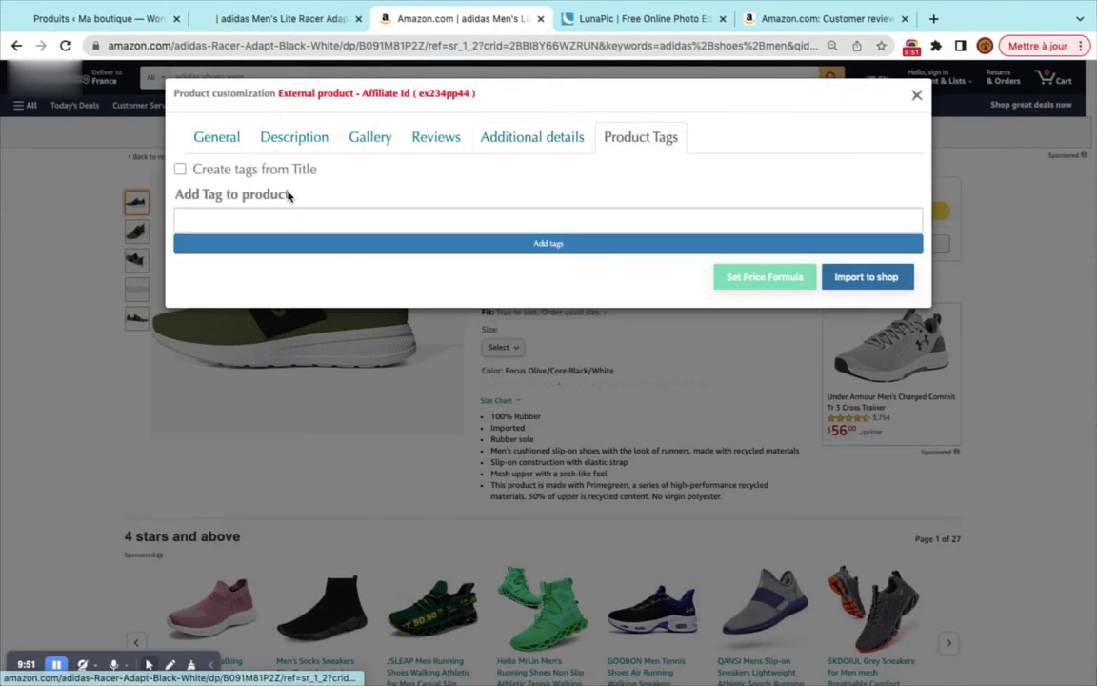
click(112, 27)
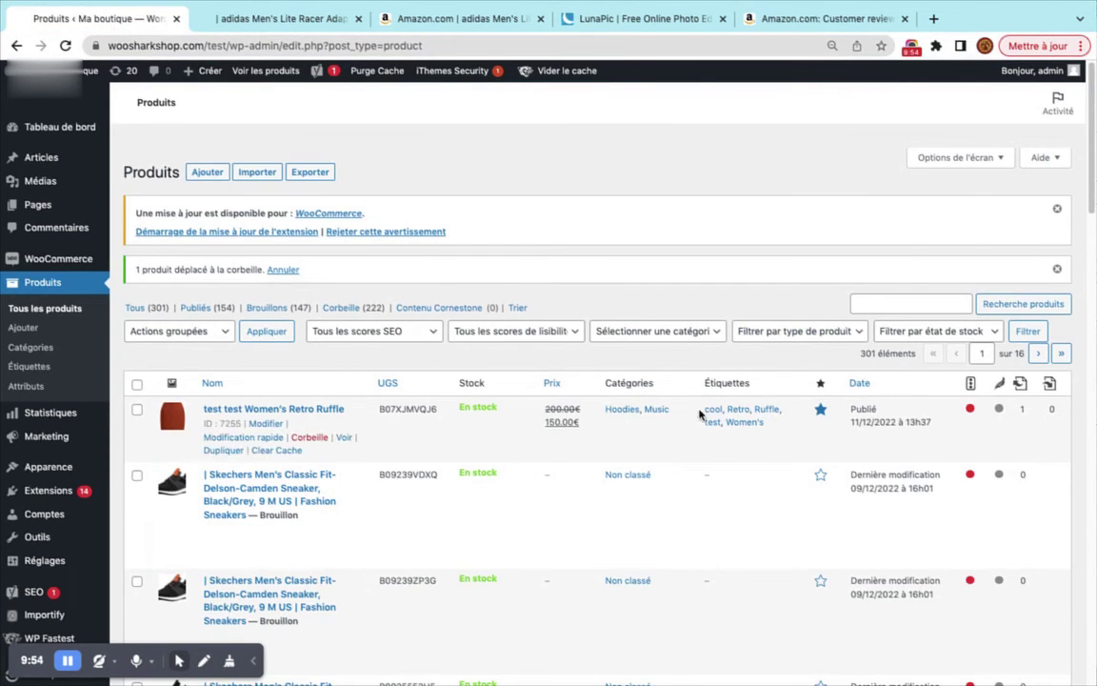
click(769, 21)
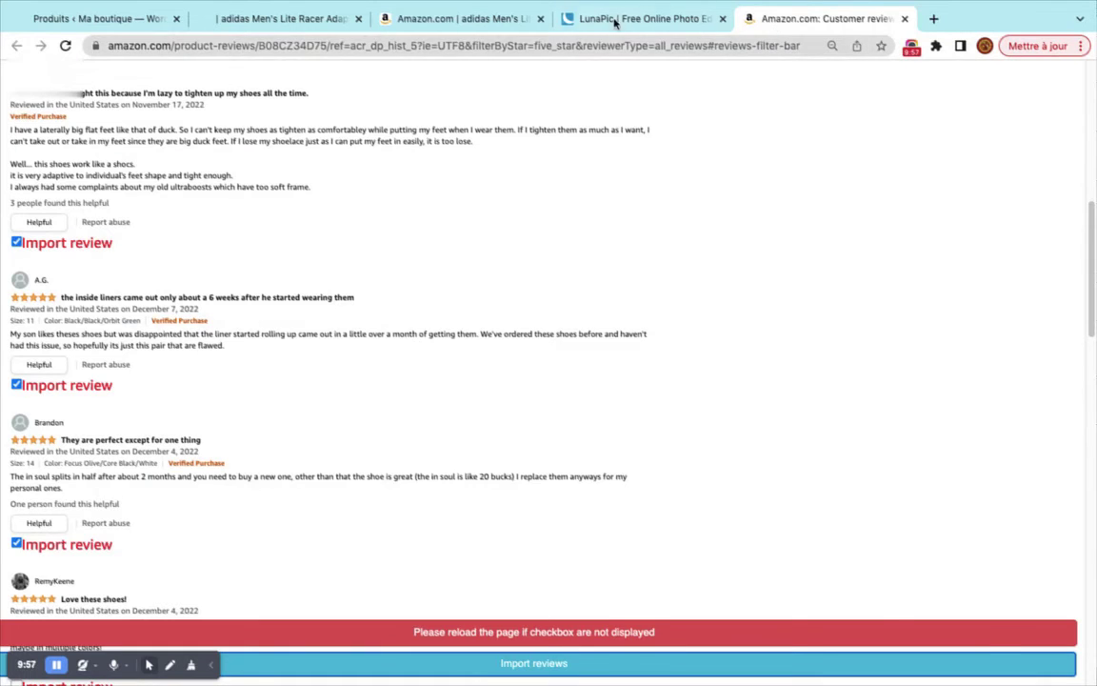
click(457, 19)
click(306, 218)
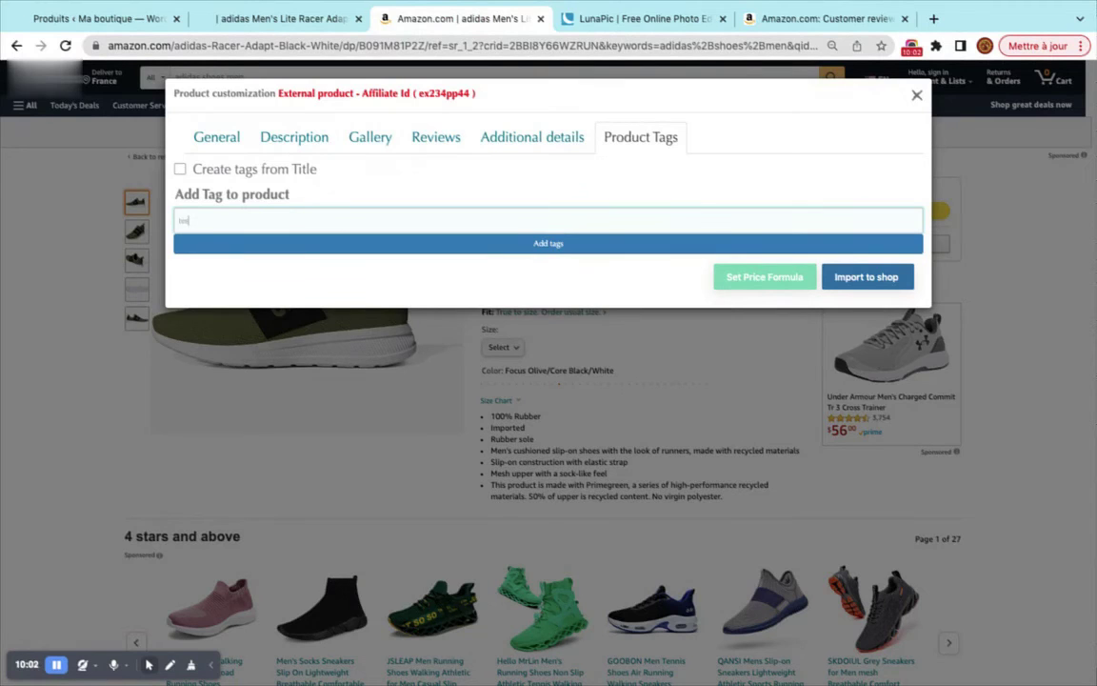
text(test)
click(353, 244)
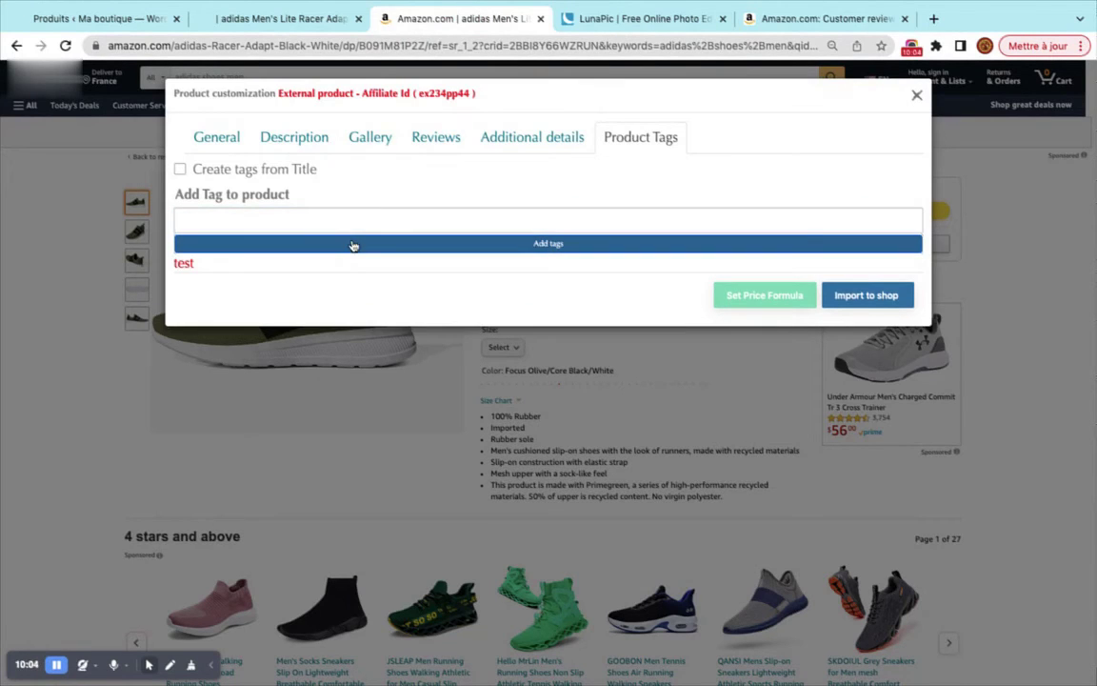
click(232, 172)
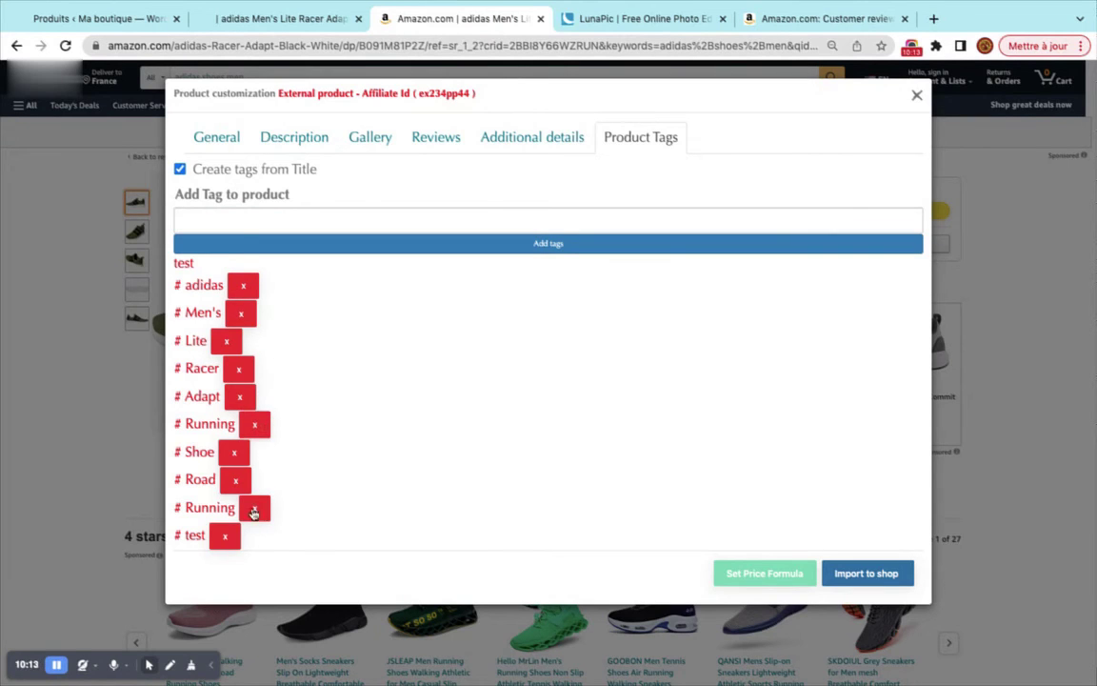
click(227, 534)
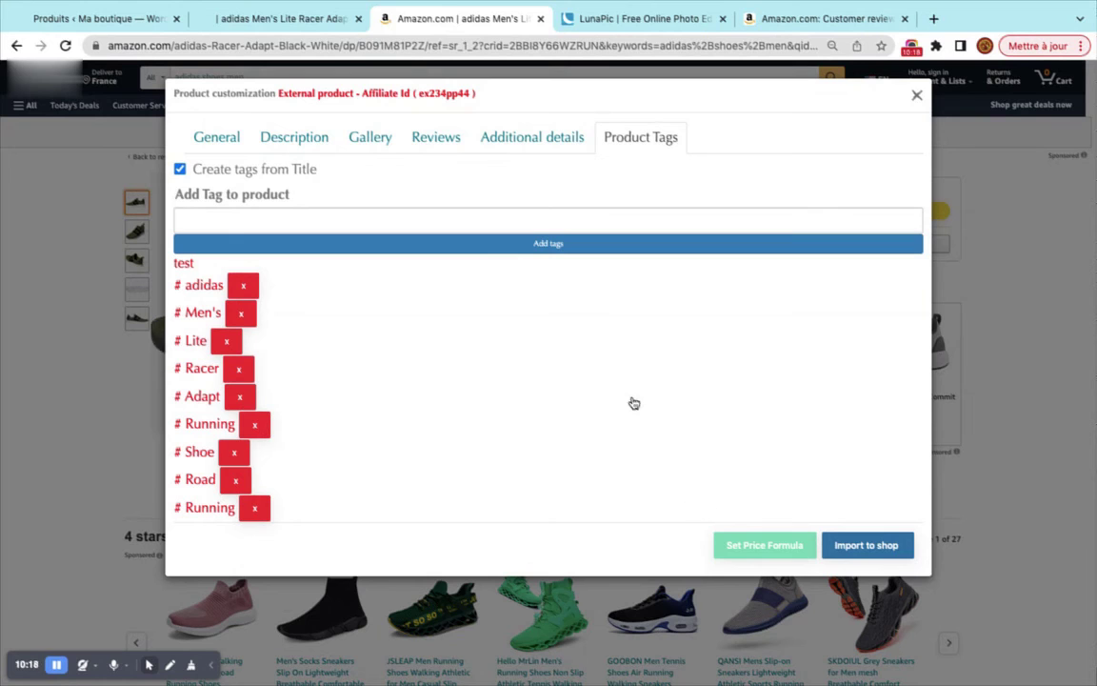
Review the General and Description settings, then import the customized adidas shoe into the shop.
click(198, 138)
click(294, 140)
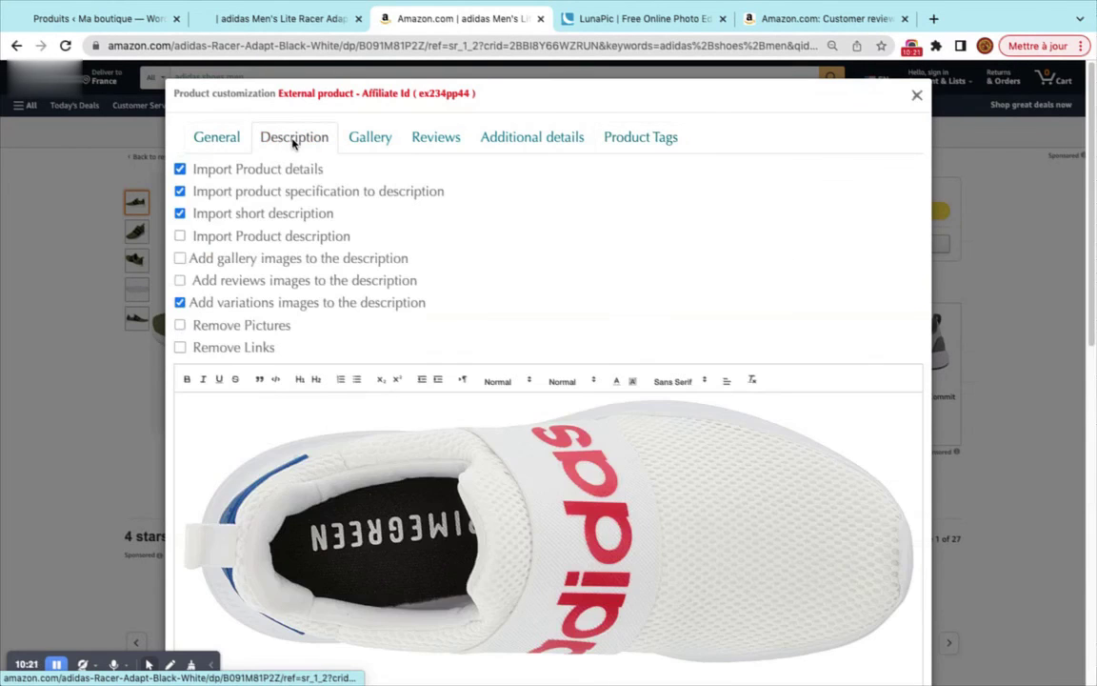
click(216, 137)
scroll(933, 498, down, 5)
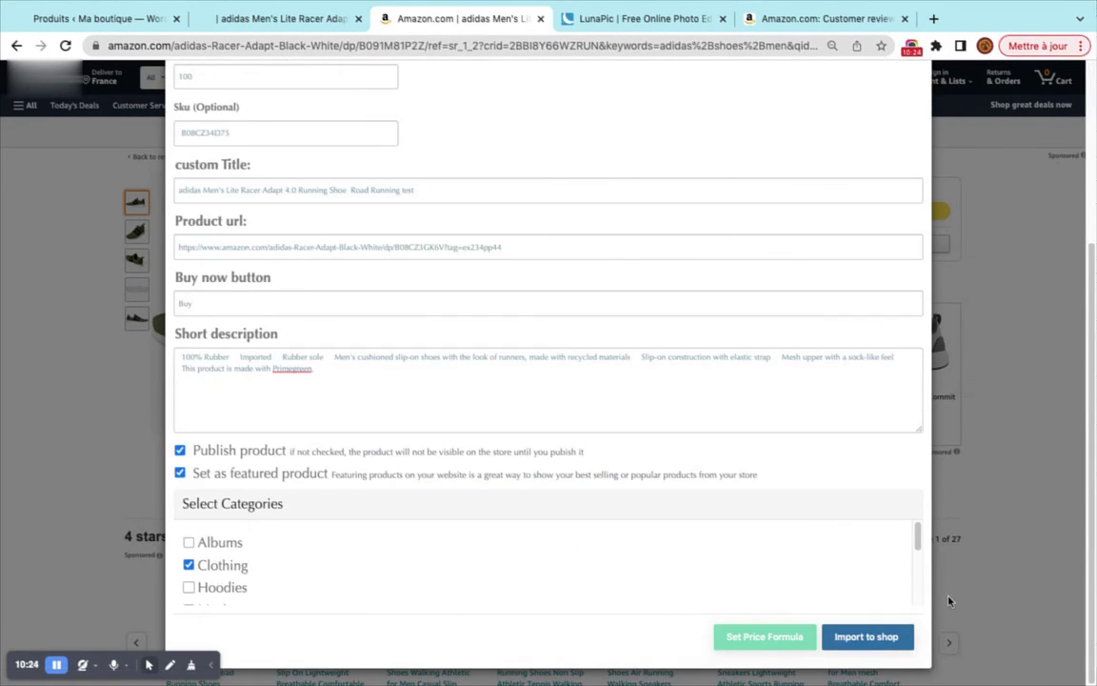
click(881, 642)
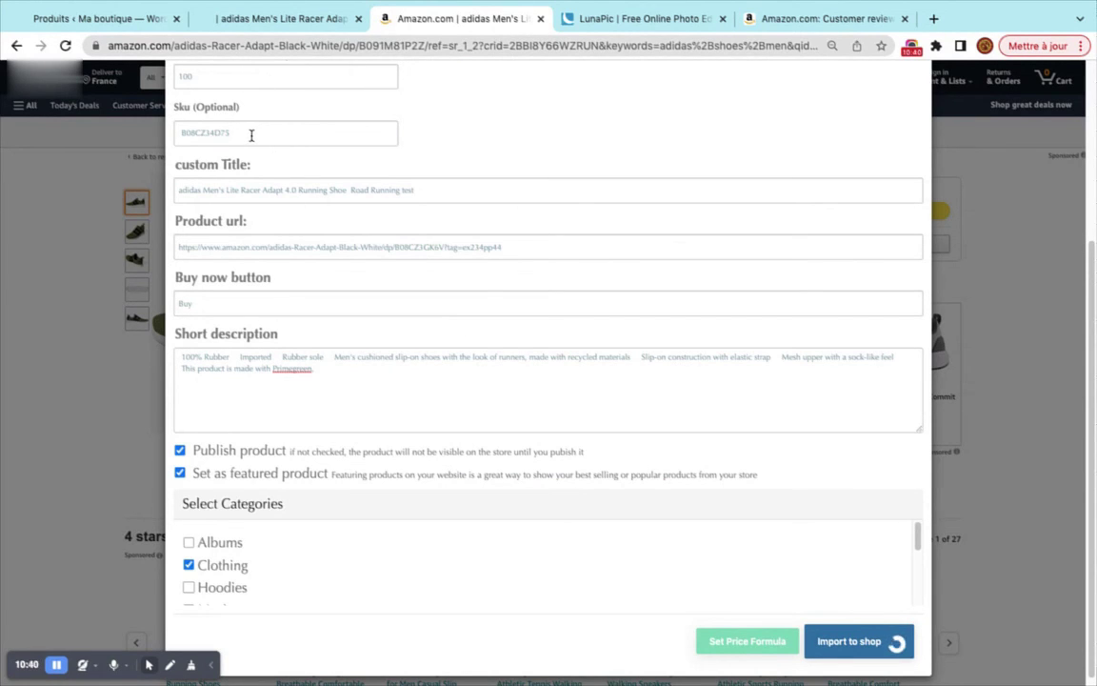
Check the imported product's SKU, then go to the WooCommerce Produits list.
drag(252, 136, 193, 133)
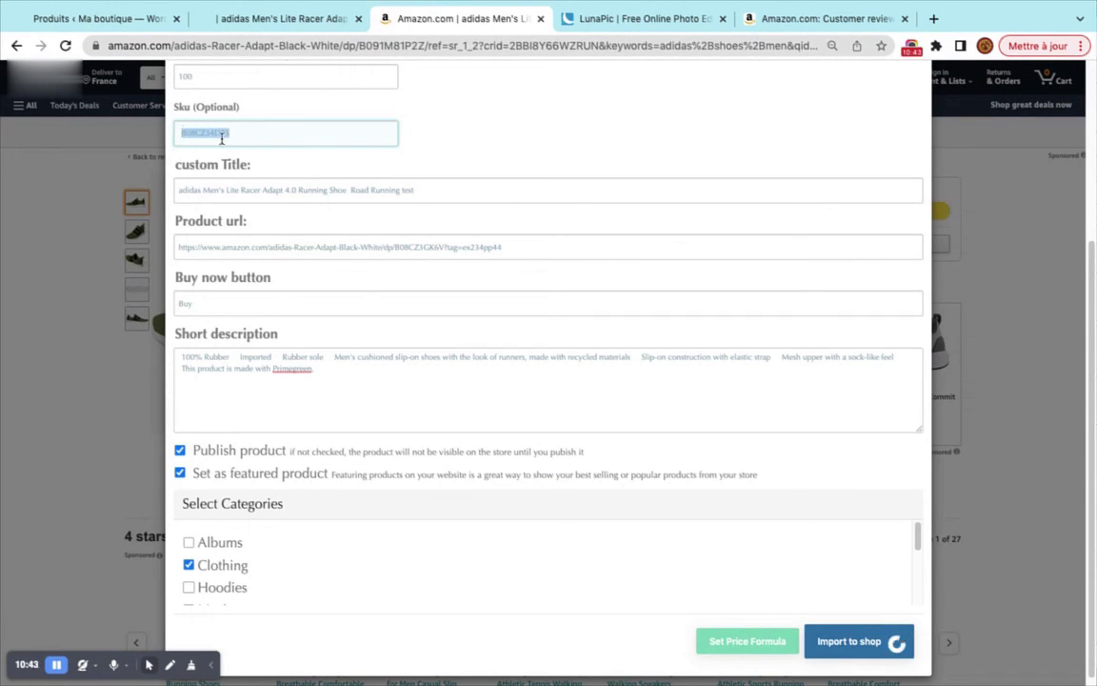
click(338, 133)
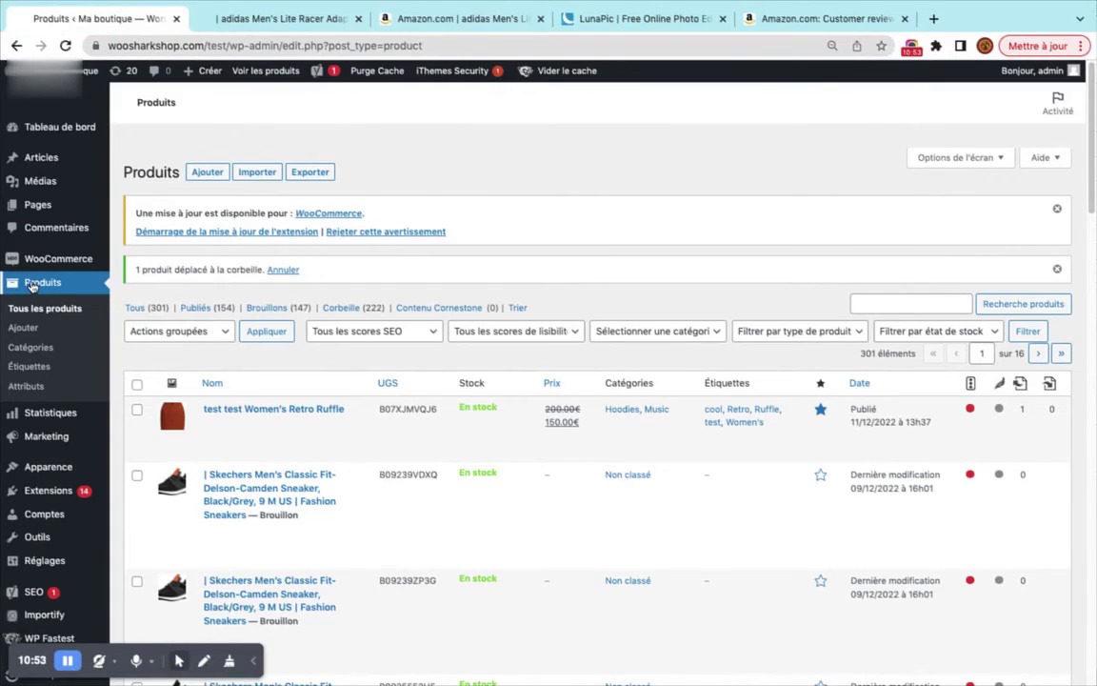
click(33, 284)
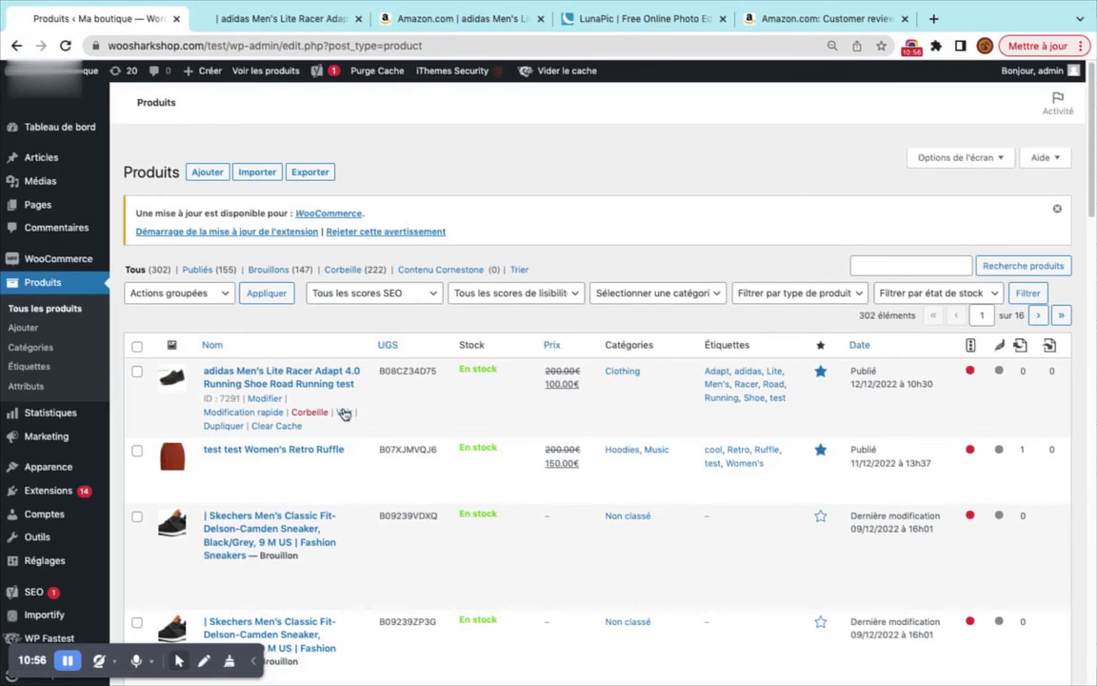
Open the new adidas product in a new tab and preview its shop page.
right_click(314, 372)
click(381, 386)
click(246, 21)
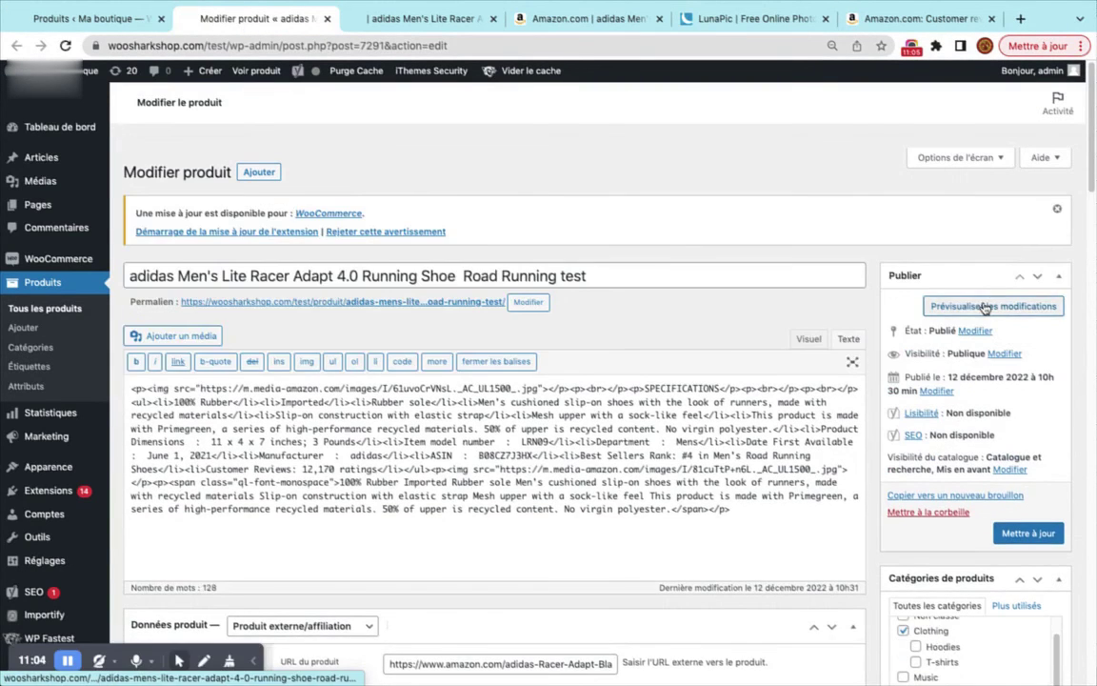
click(982, 307)
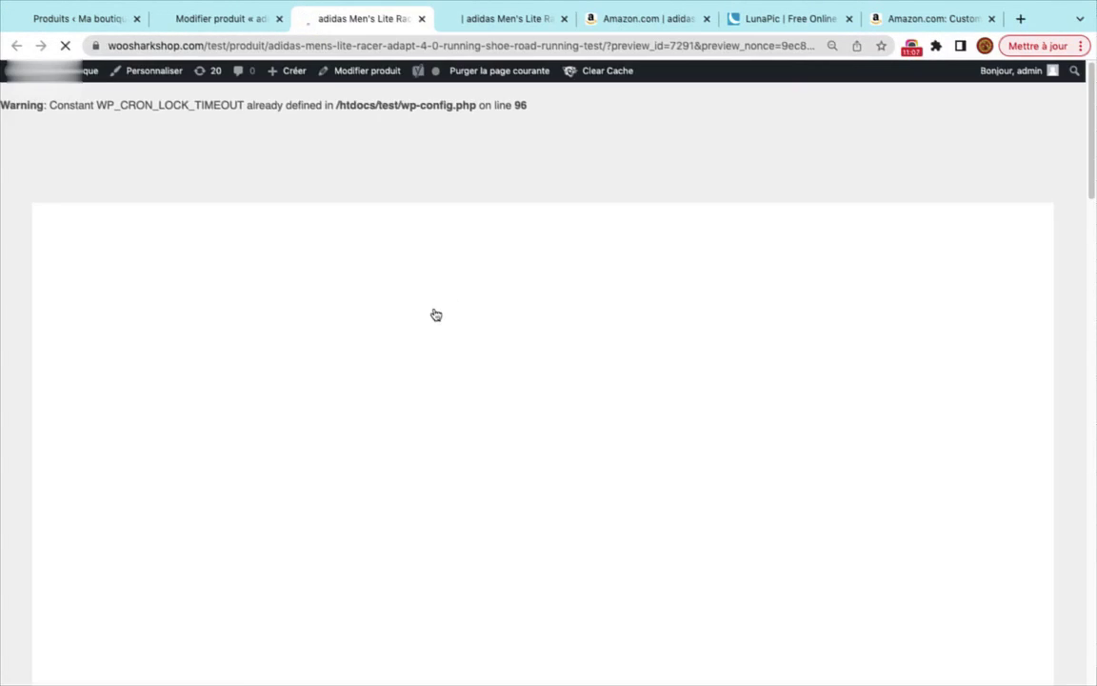
scroll(436, 314, down, 1)
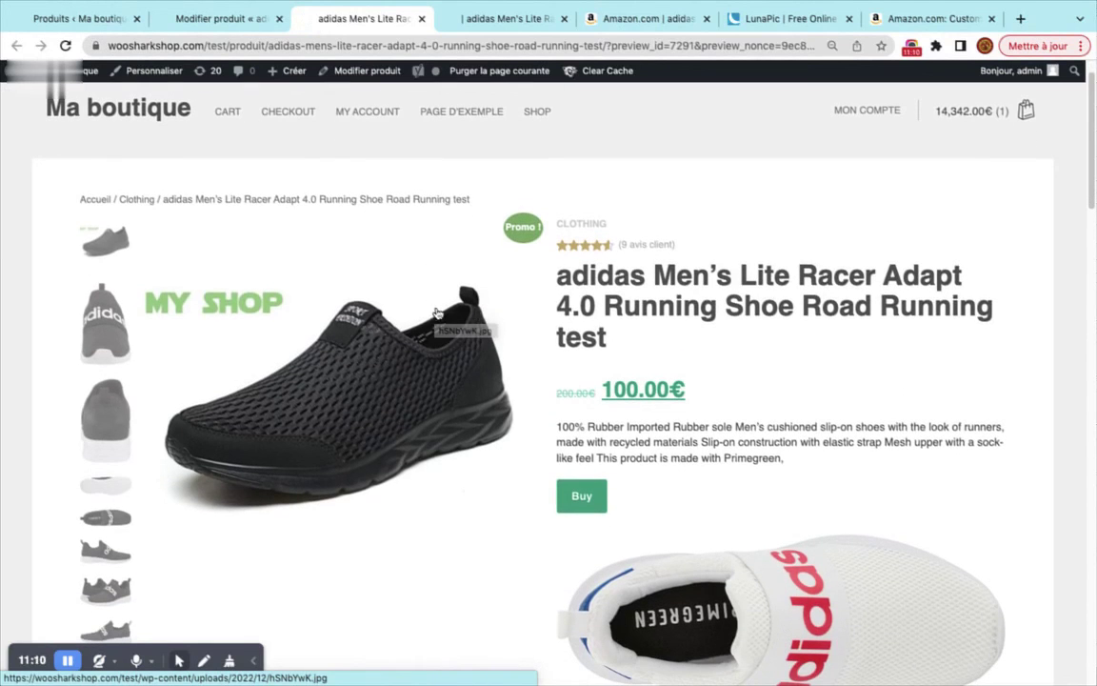
double_click(581, 328)
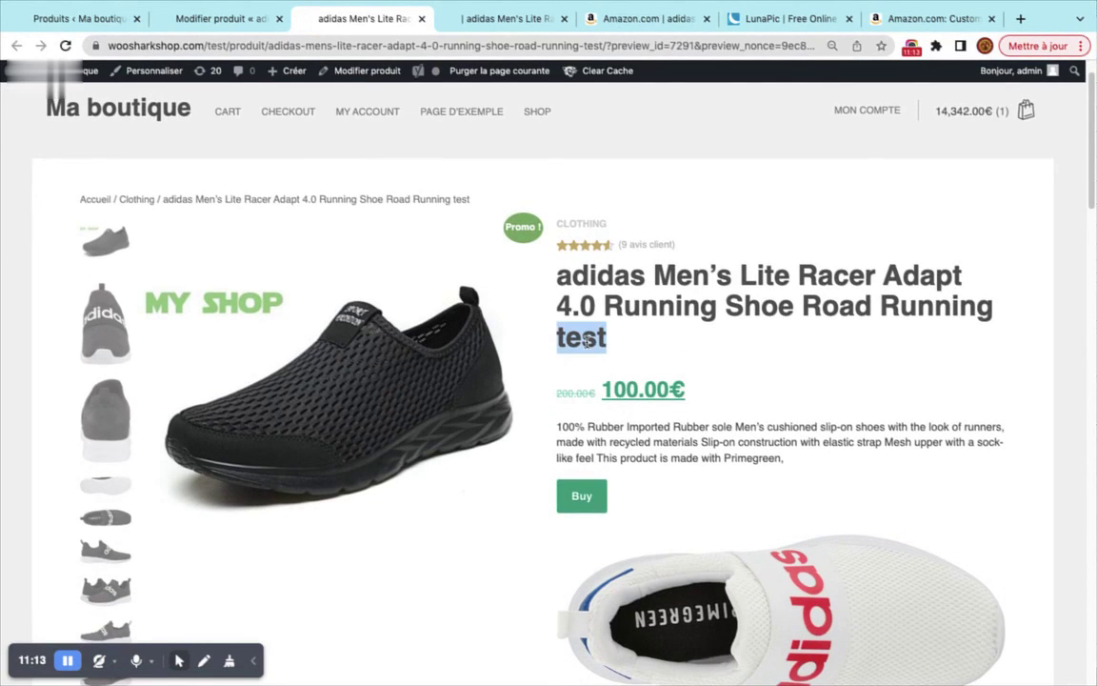
scroll(381, 295, down, 6)
scroll(202, 266, up, 5)
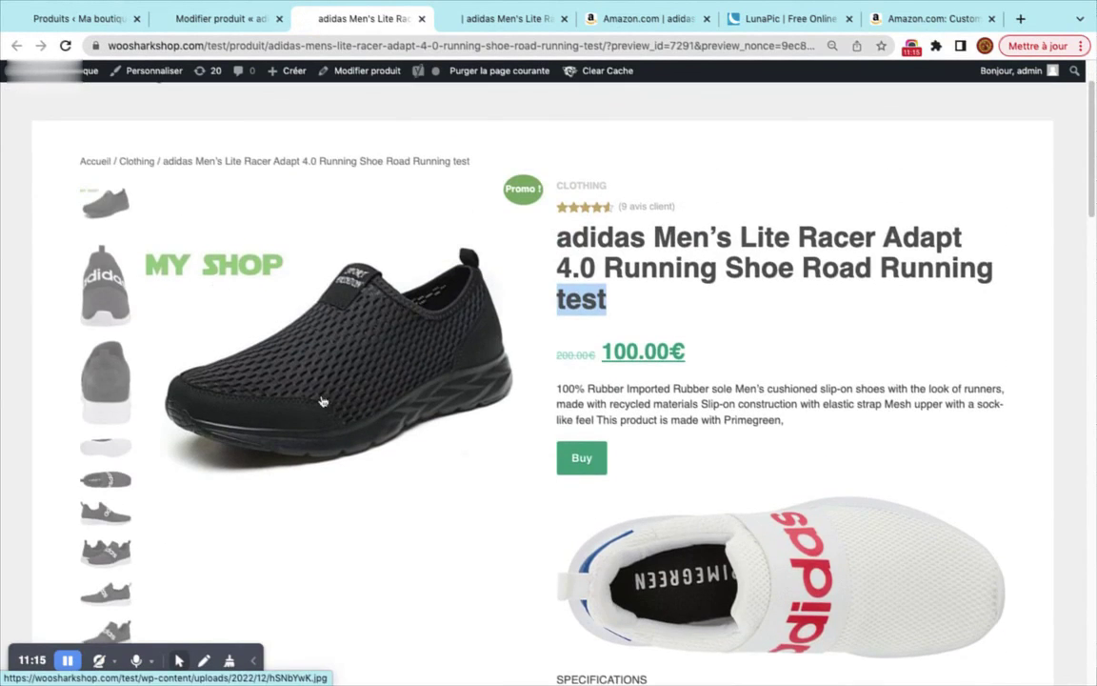
scroll(322, 401, down, 6)
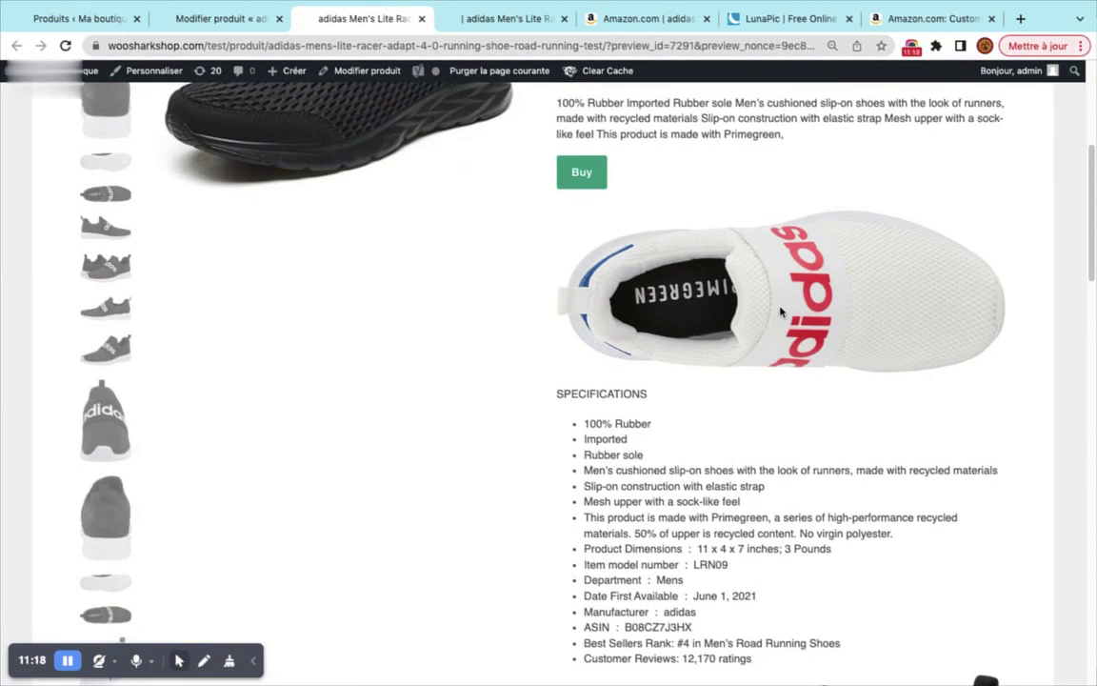
scroll(781, 312, down, 15)
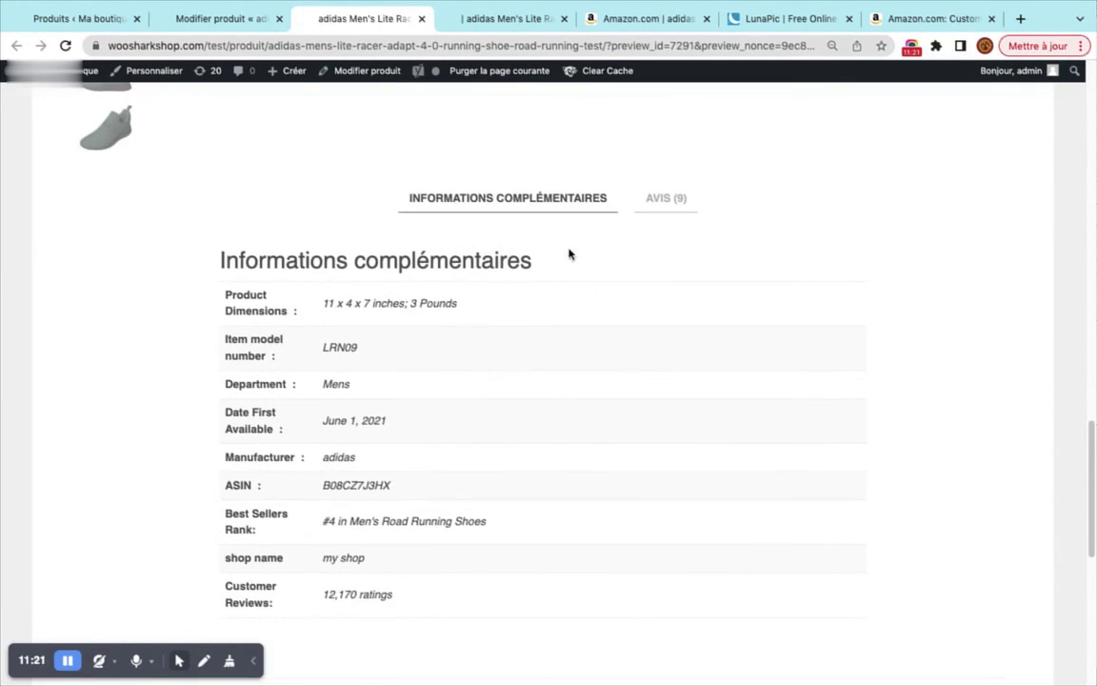
Show the product's 9 reviews, follow the Buy link to Amazon, and highlight the affiliate tag.
click(674, 213)
scroll(751, 220, up, 20)
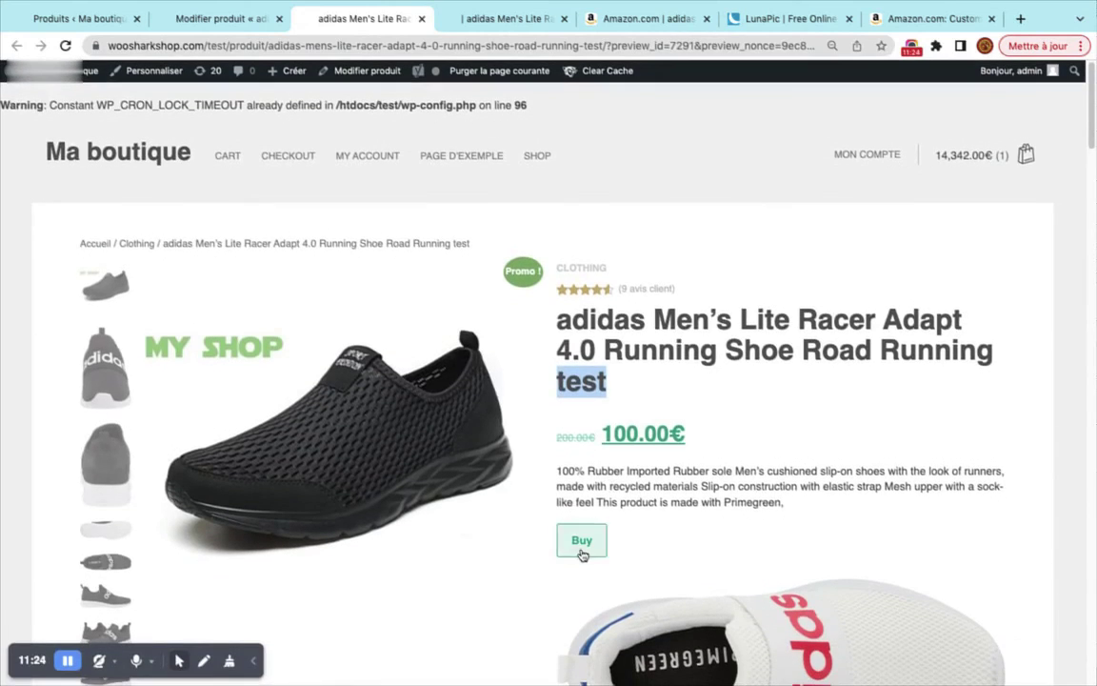
click(582, 542)
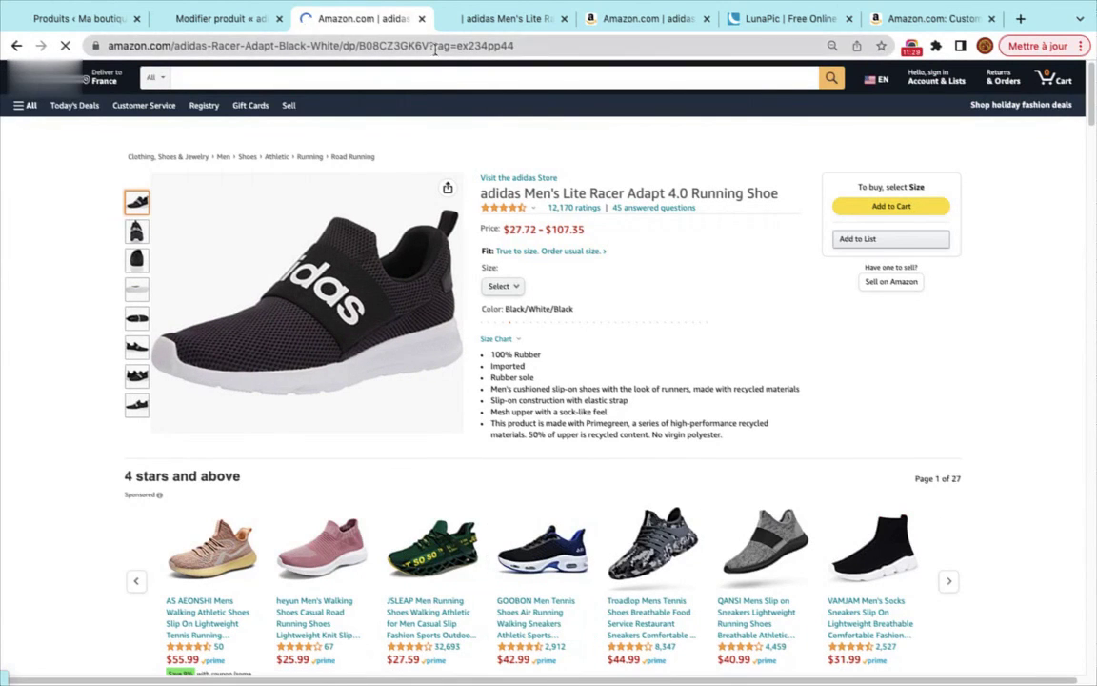
drag(435, 46, 544, 51)
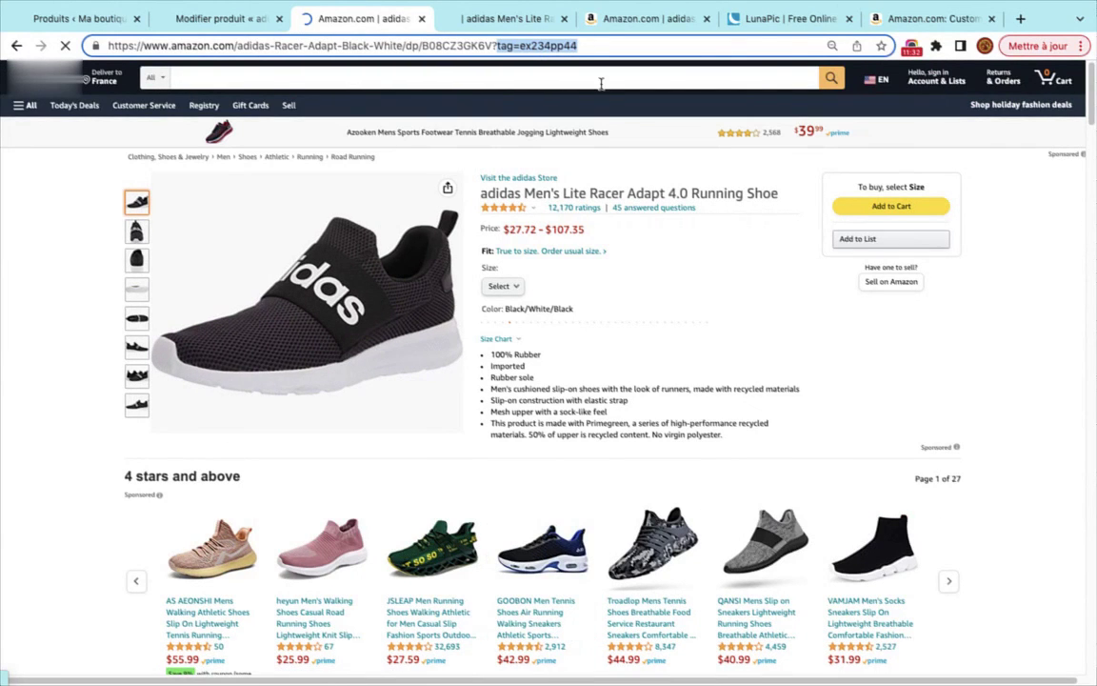